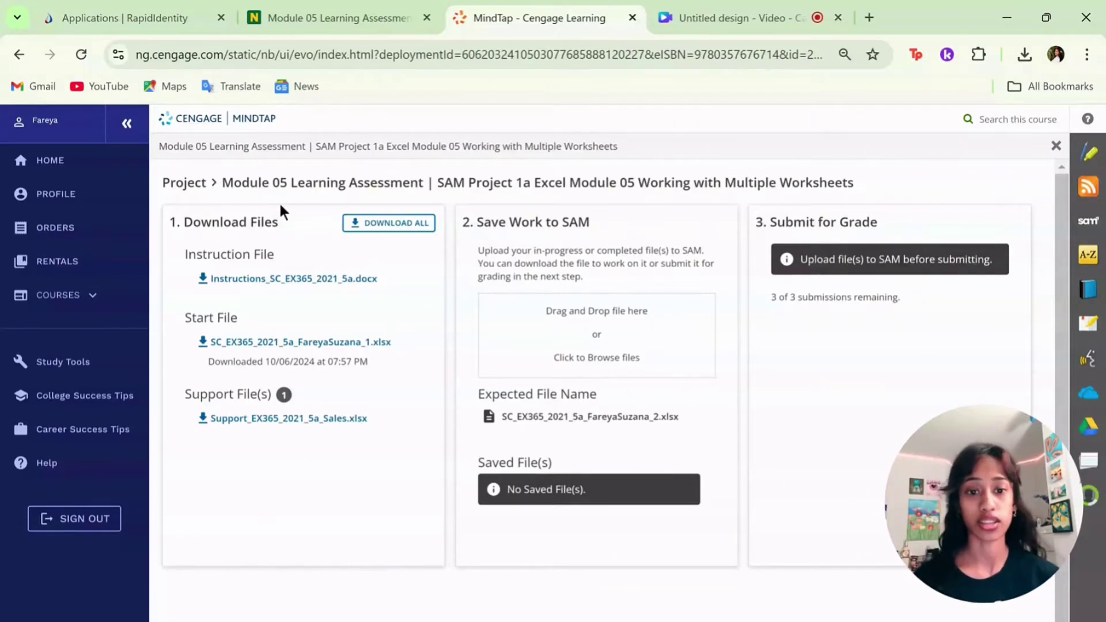
# Download the SAM start workbook from MindTap and enable editing in Excel.
pyautogui.click(288, 341)
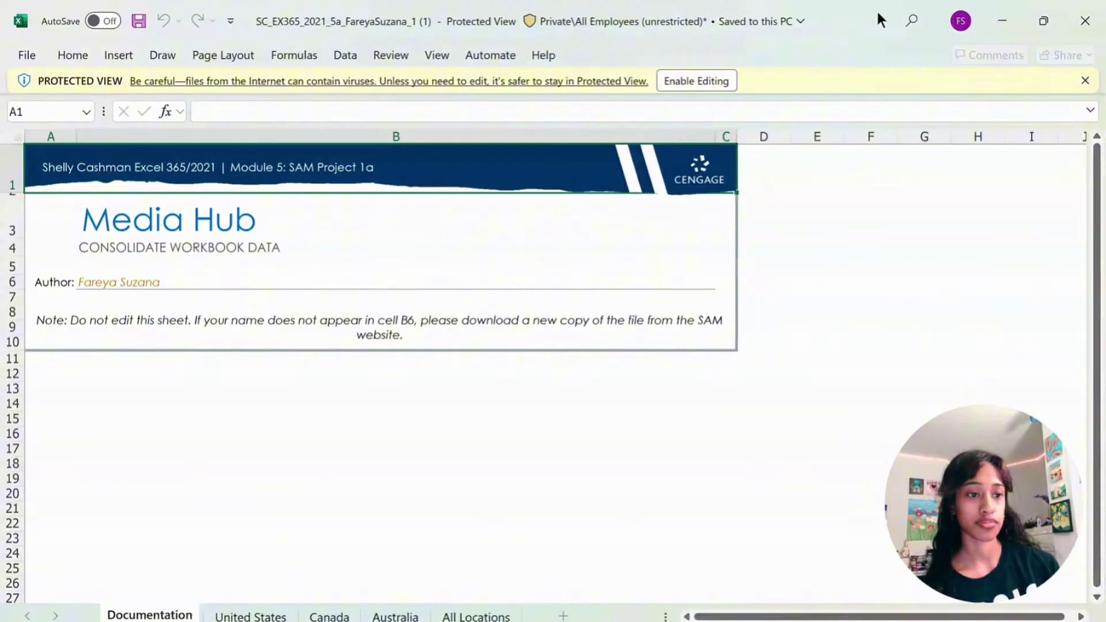
pyautogui.click(681, 82)
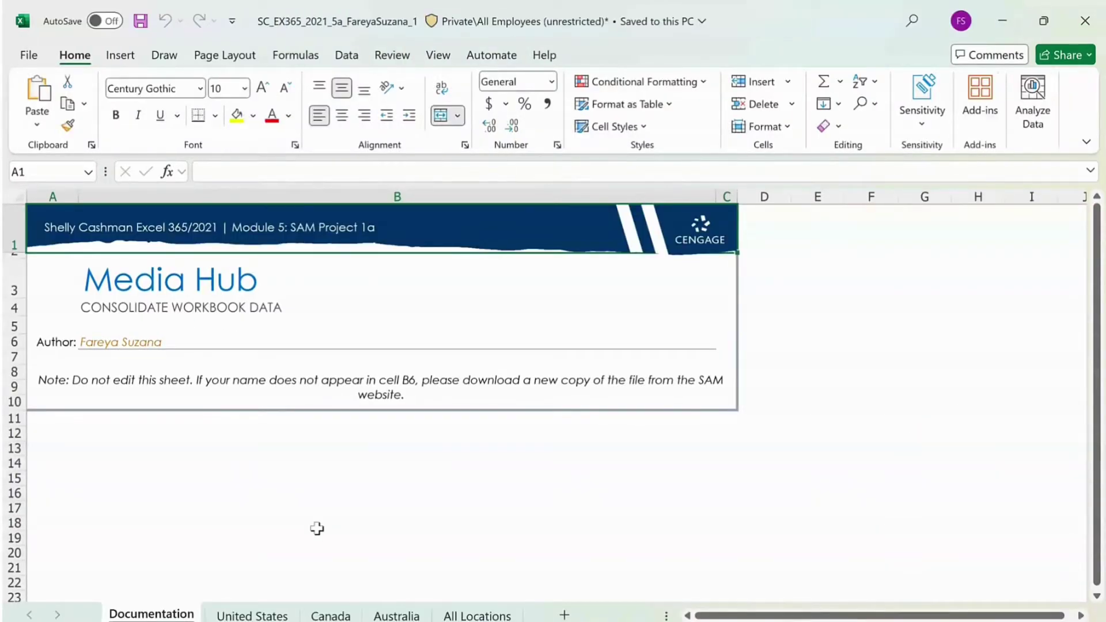
# Group the United States, Canada and Australia sheets and enter =TODAY() in H1.
pyautogui.click(252, 615)
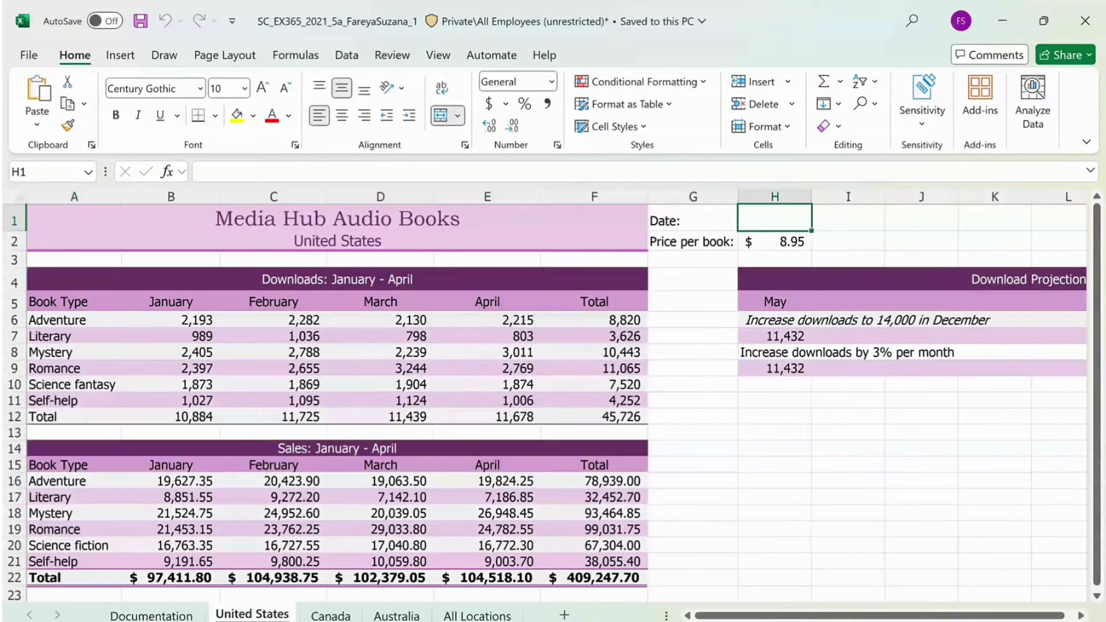
pyautogui.hotkey('ctrl', 'shift', 'pagedown')
pyautogui.hotkey('ctrl', 'shift', 'pagedown')
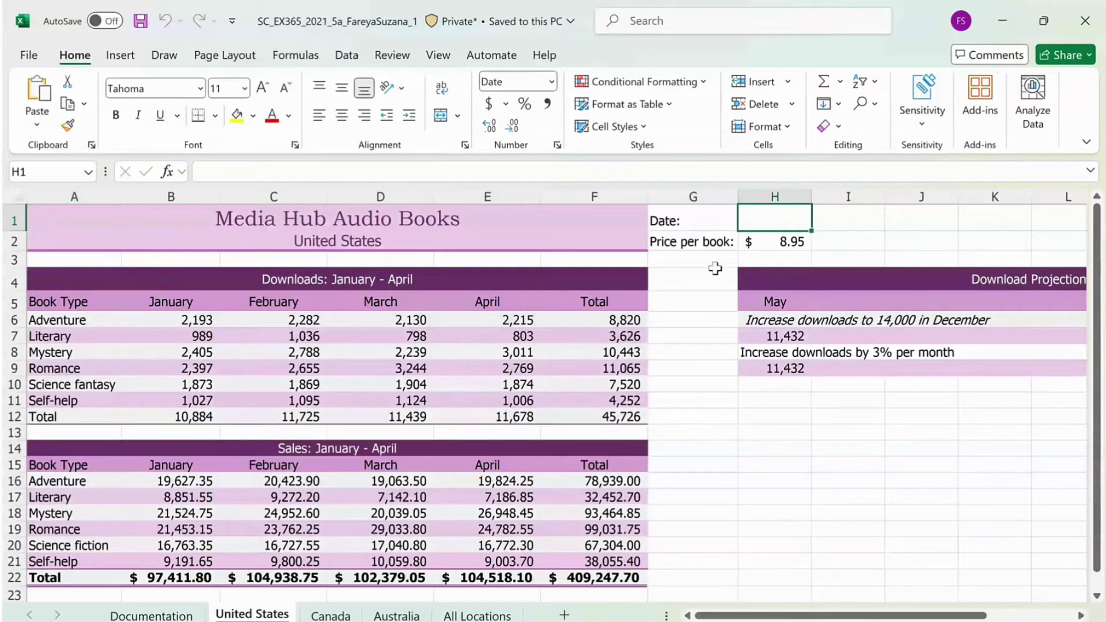
pyautogui.click(302, 49)
pyautogui.click(302, 118)
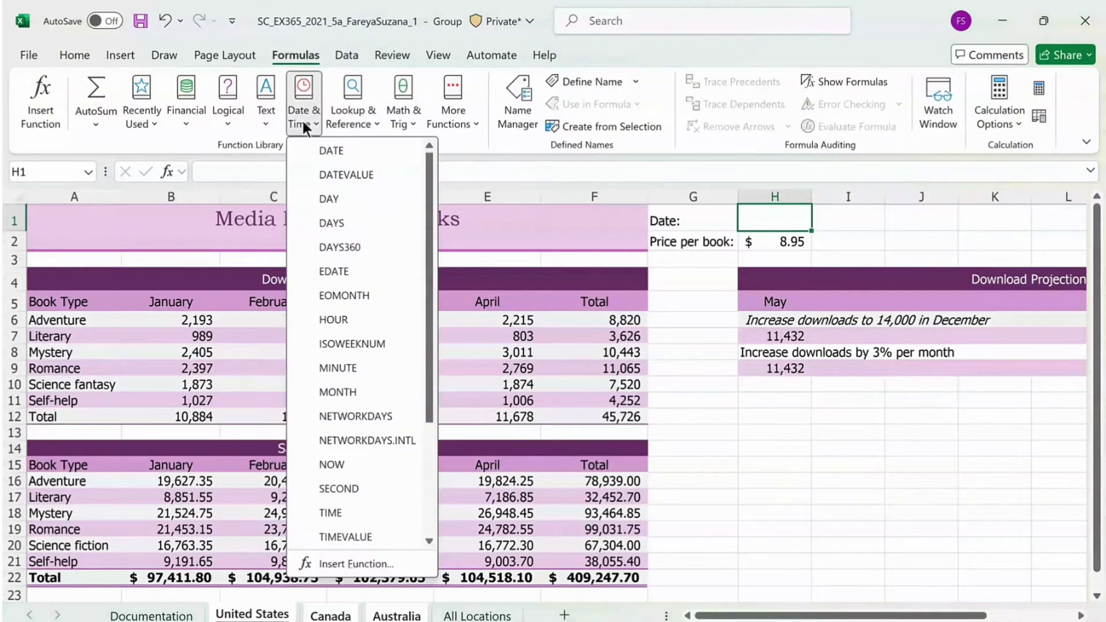
pyautogui.scroll(-3, 347, 440)
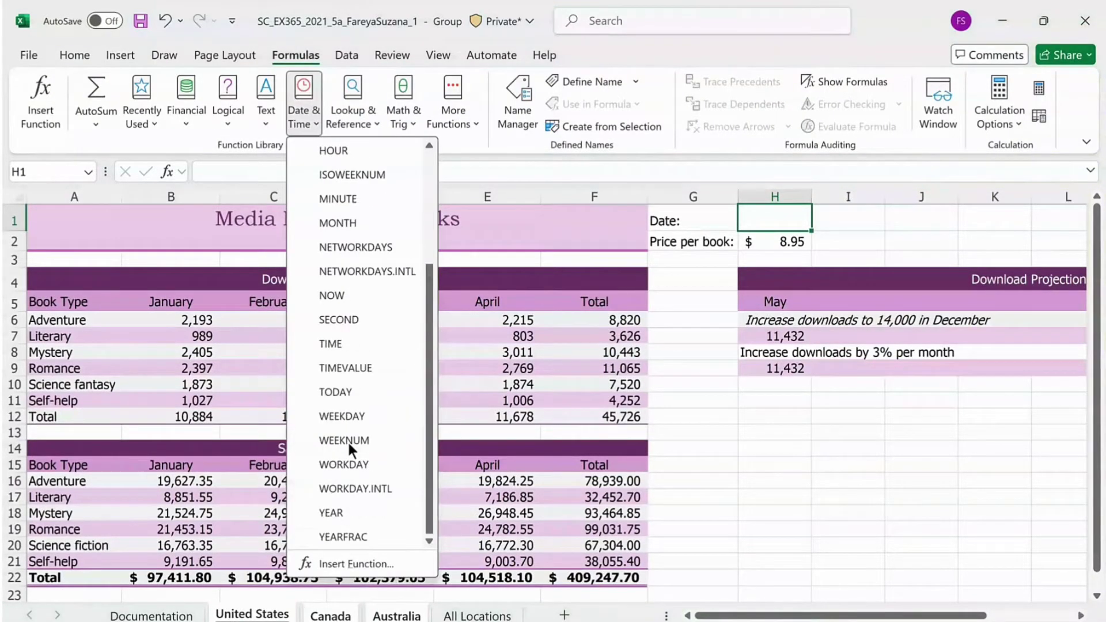
pyautogui.click(343, 389)
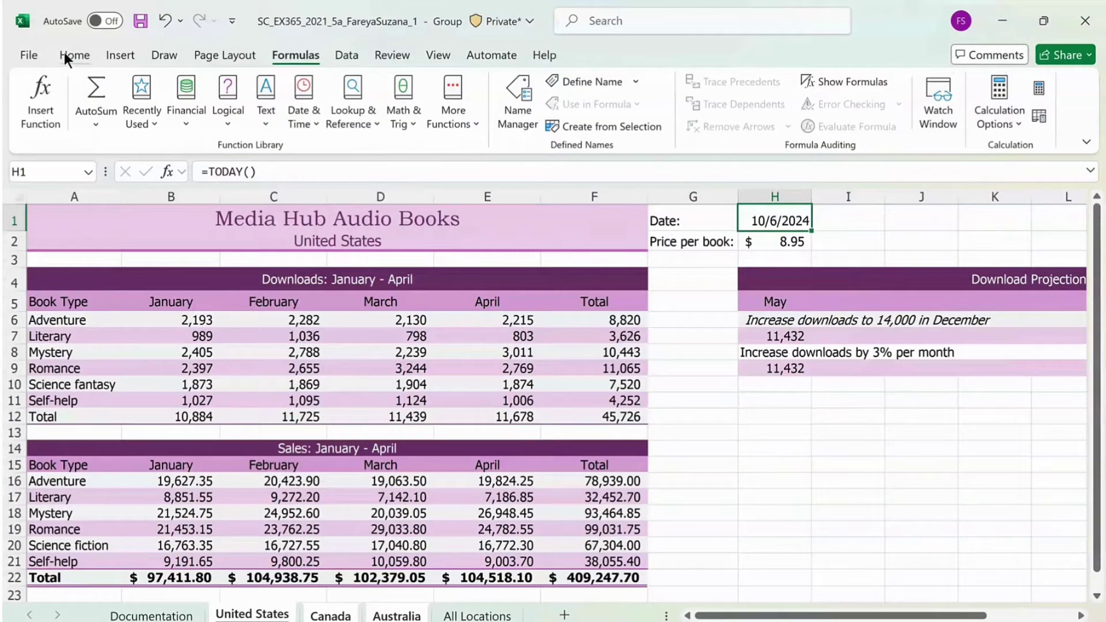
pyautogui.click(71, 55)
pyautogui.click(871, 105)
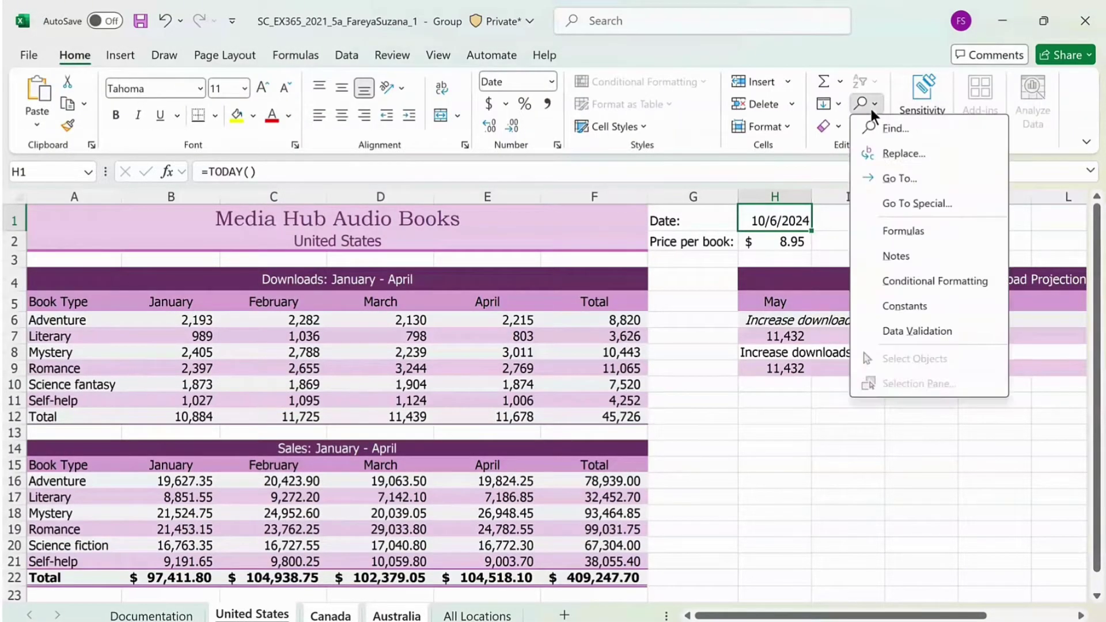
# Replace 'Science Fantasy' with 'Science Fiction' across the grouped sheets, making 3 replacements.
pyautogui.click(890, 128)
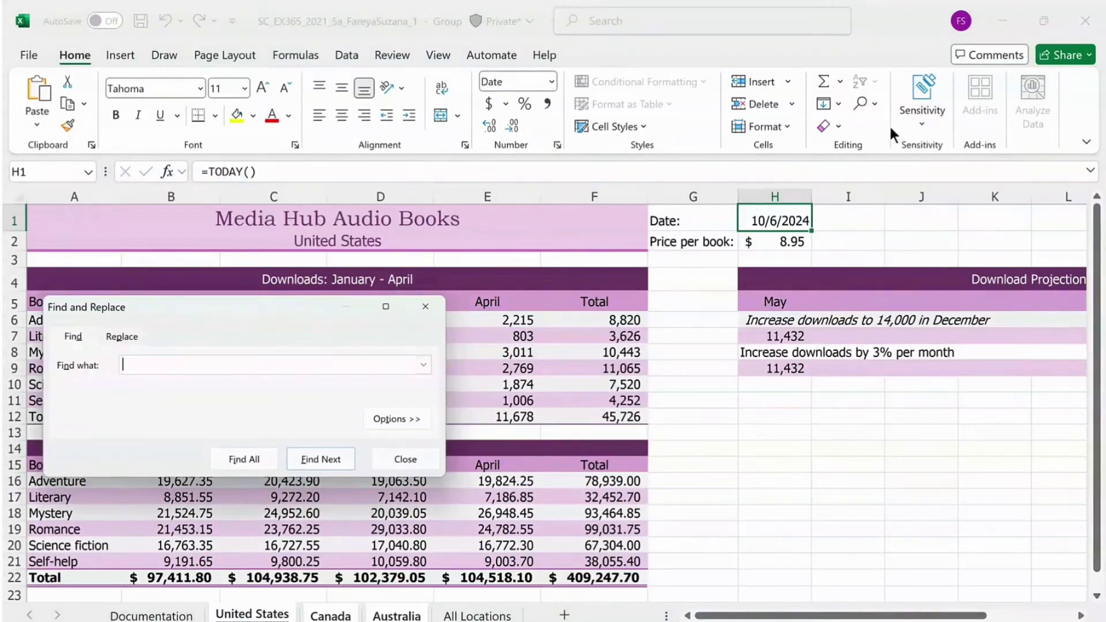
pyautogui.write('Science Fantasy')
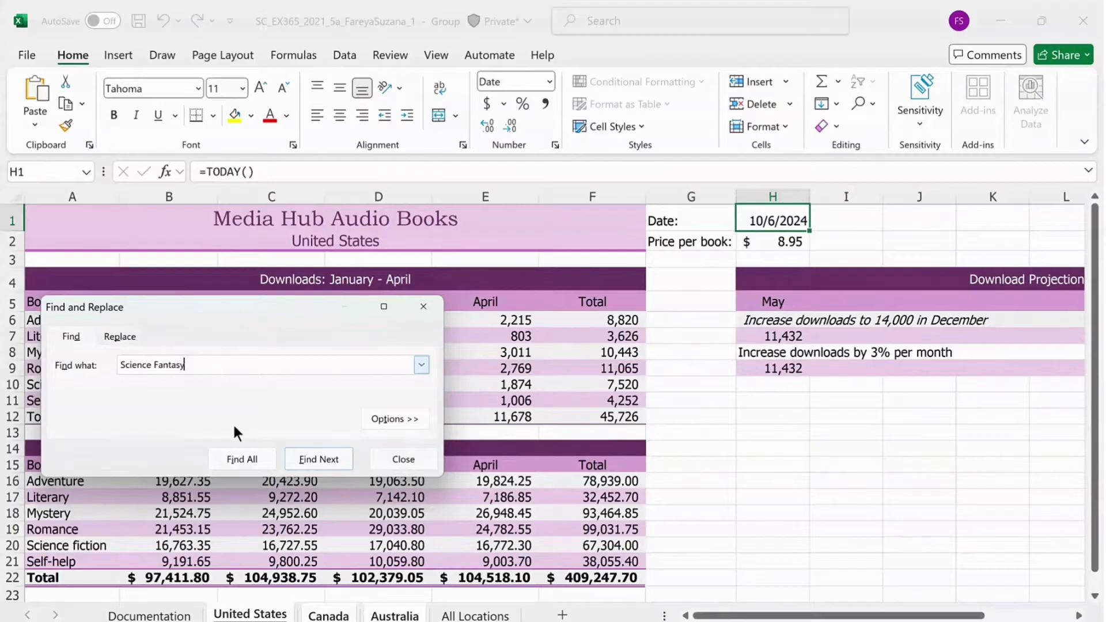
pyautogui.click(248, 460)
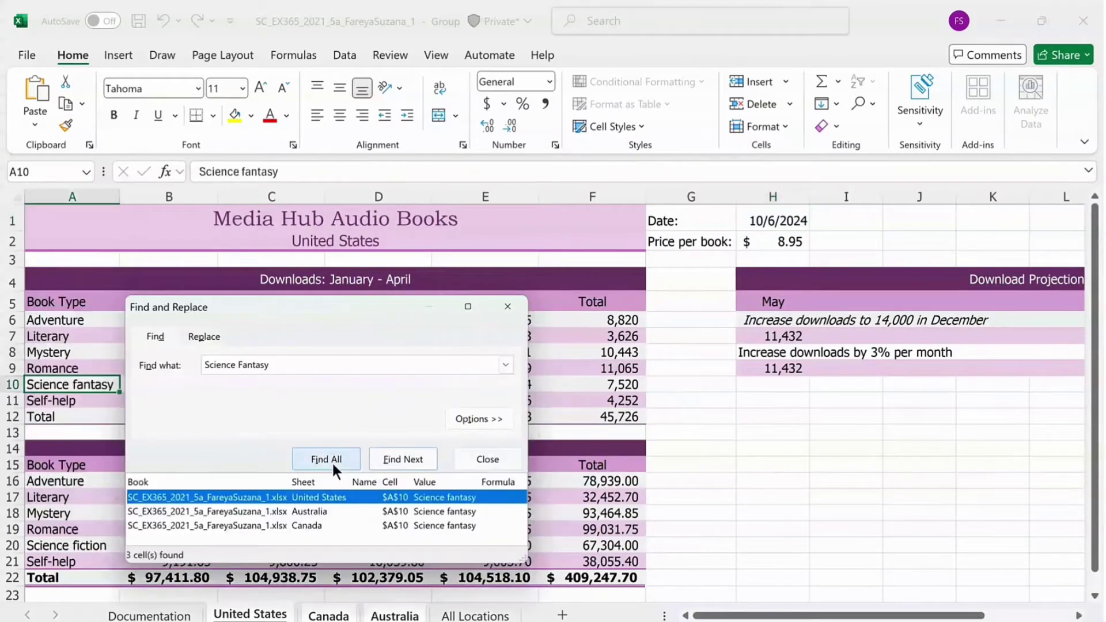
pyautogui.hotkey('ctrl', 'h')
pyautogui.click(247, 387)
pyautogui.write('Science Fic')
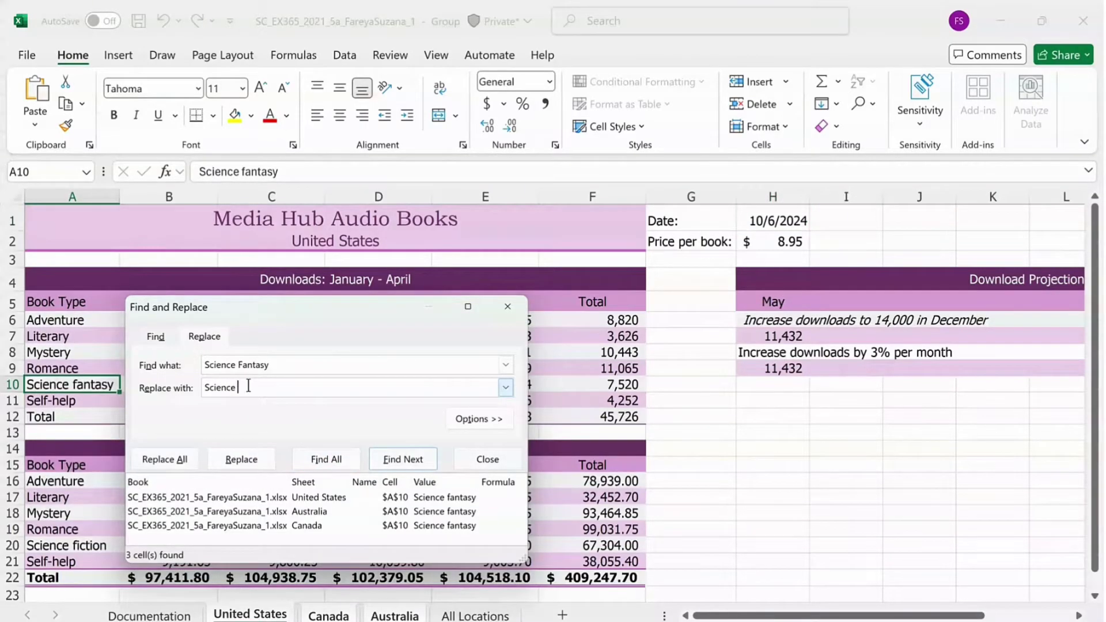
pyautogui.write('tion')
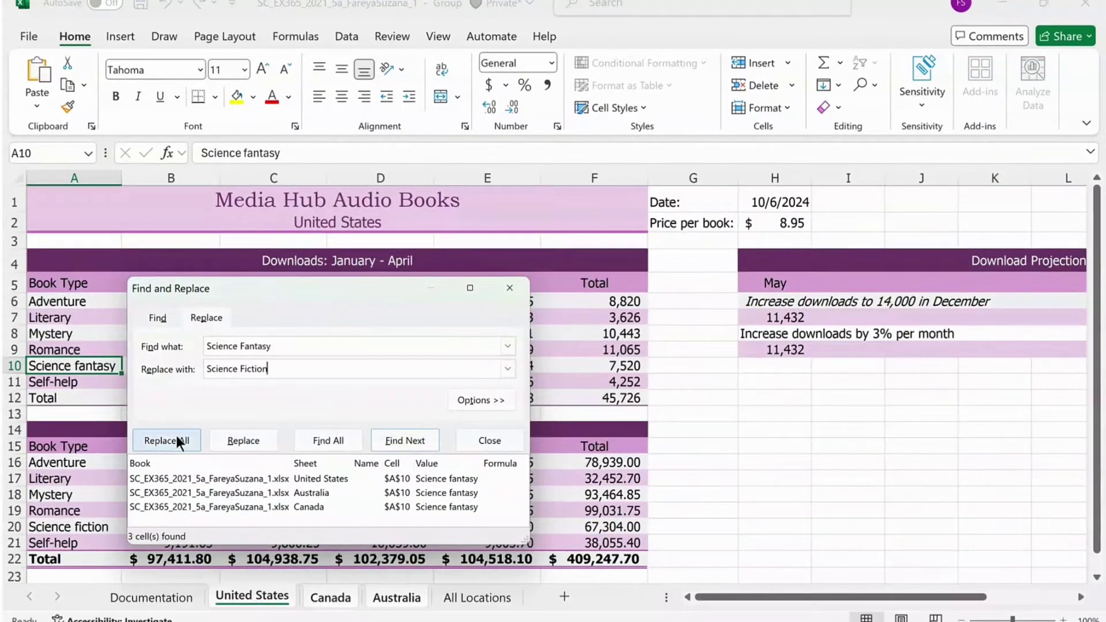
pyautogui.click(169, 459)
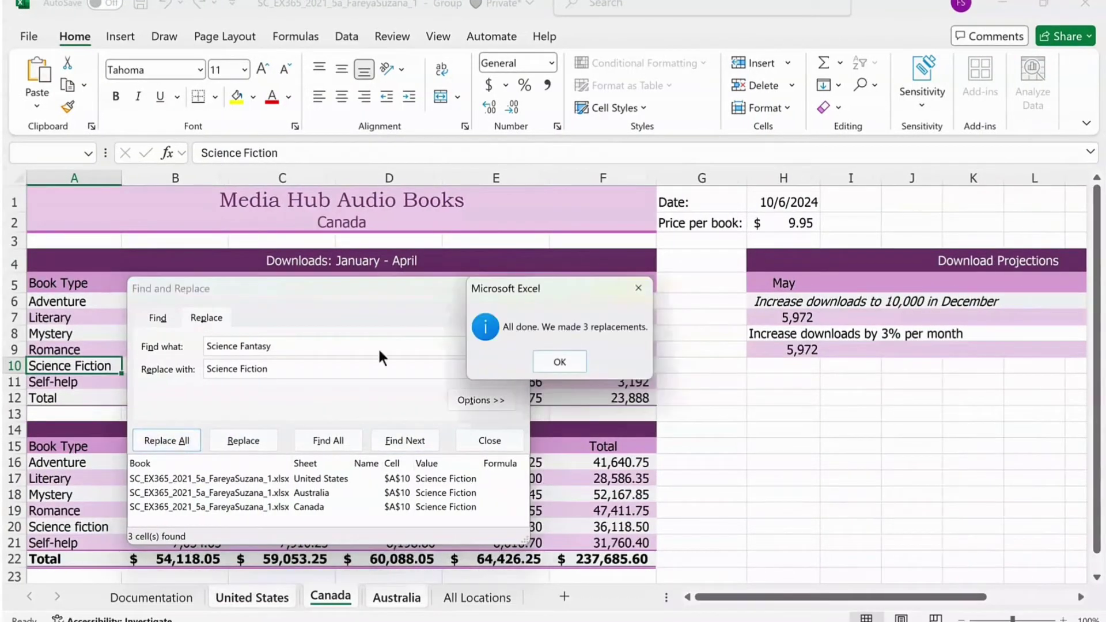
pyautogui.click(569, 361)
pyautogui.click(485, 440)
pyautogui.hscroll(3, 528, 329)
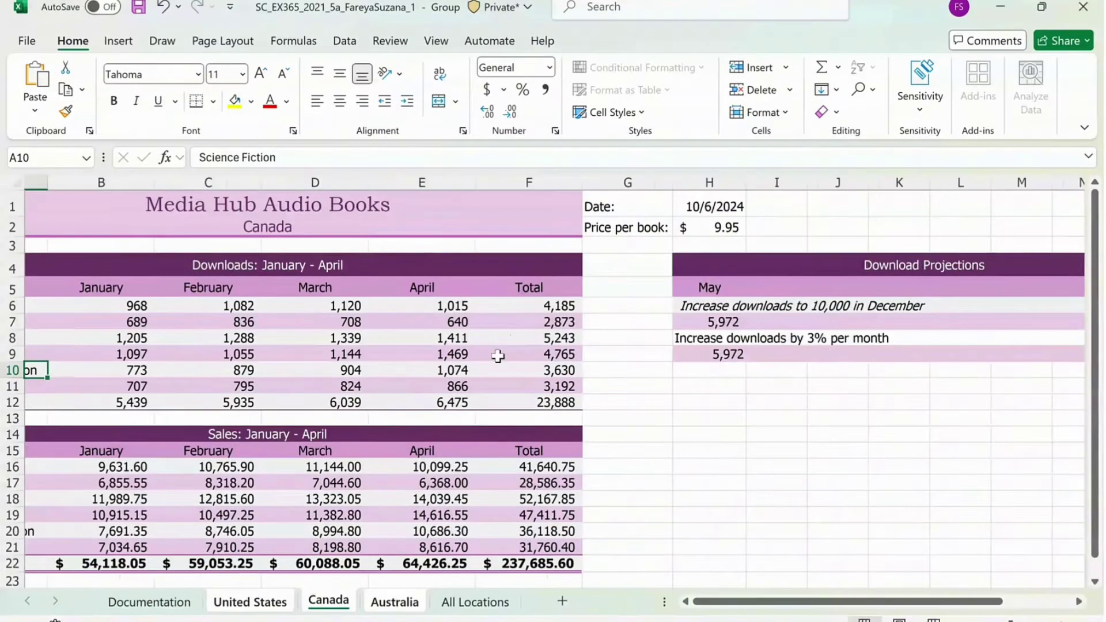
# AutoFill the month headers from May in H5 through December in O5.
pyautogui.click(510, 291)
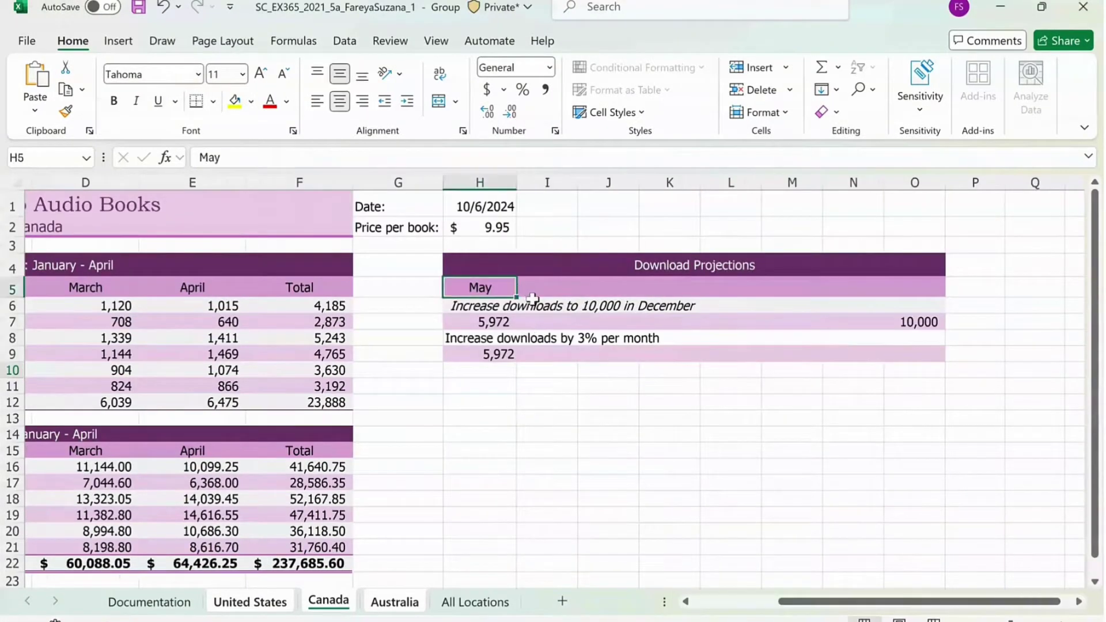
pyautogui.moveTo(520, 295); pyautogui.dragTo(924, 289)
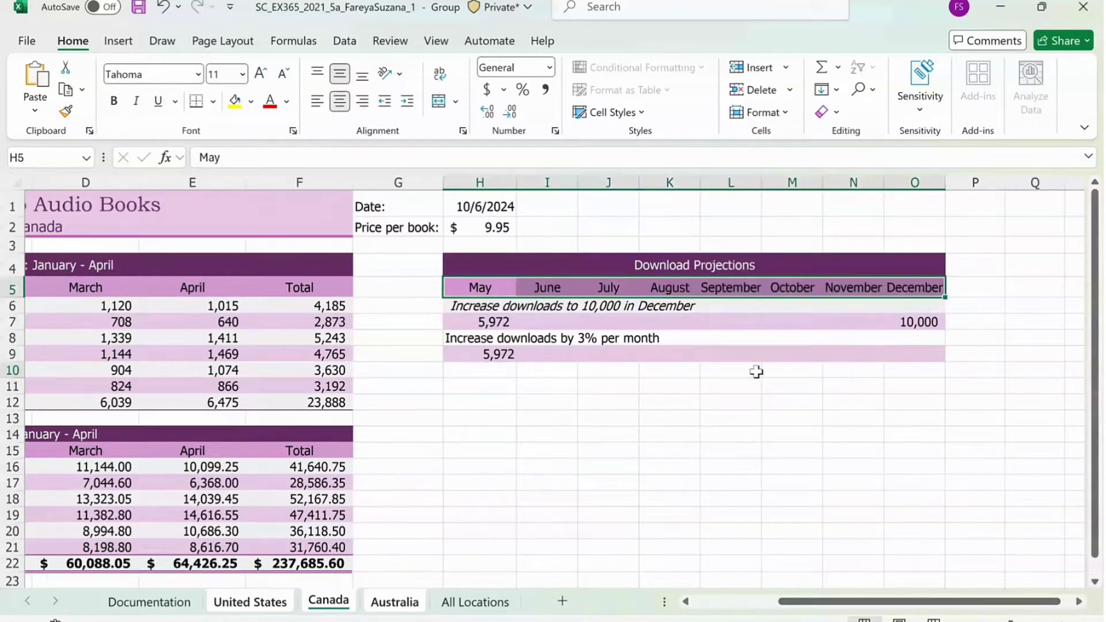
pyautogui.click(989, 311)
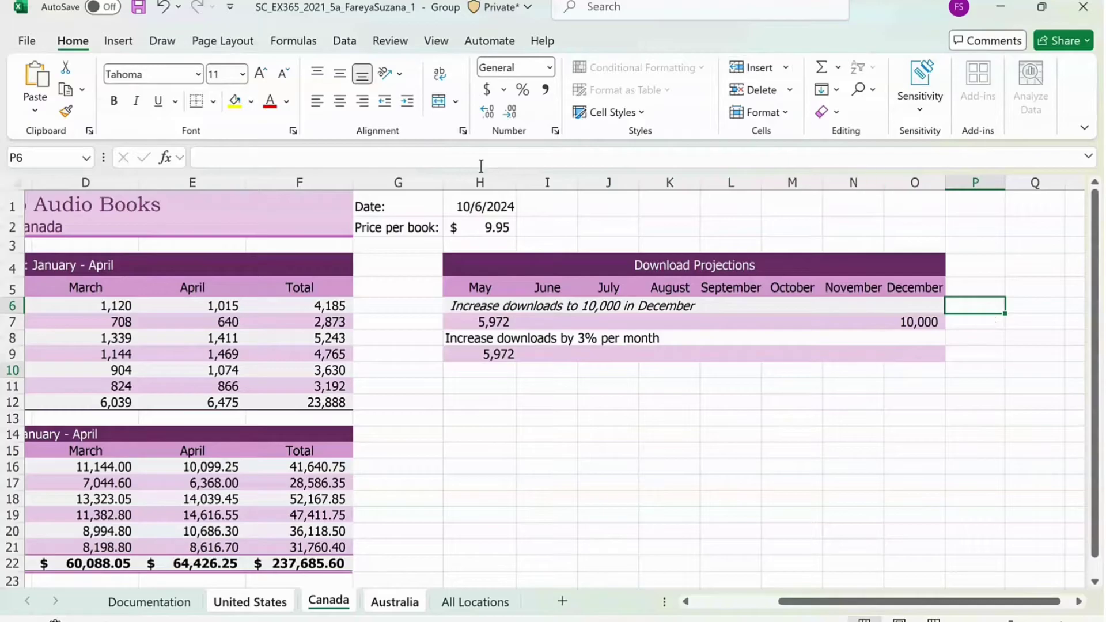
pyautogui.click(480, 305)
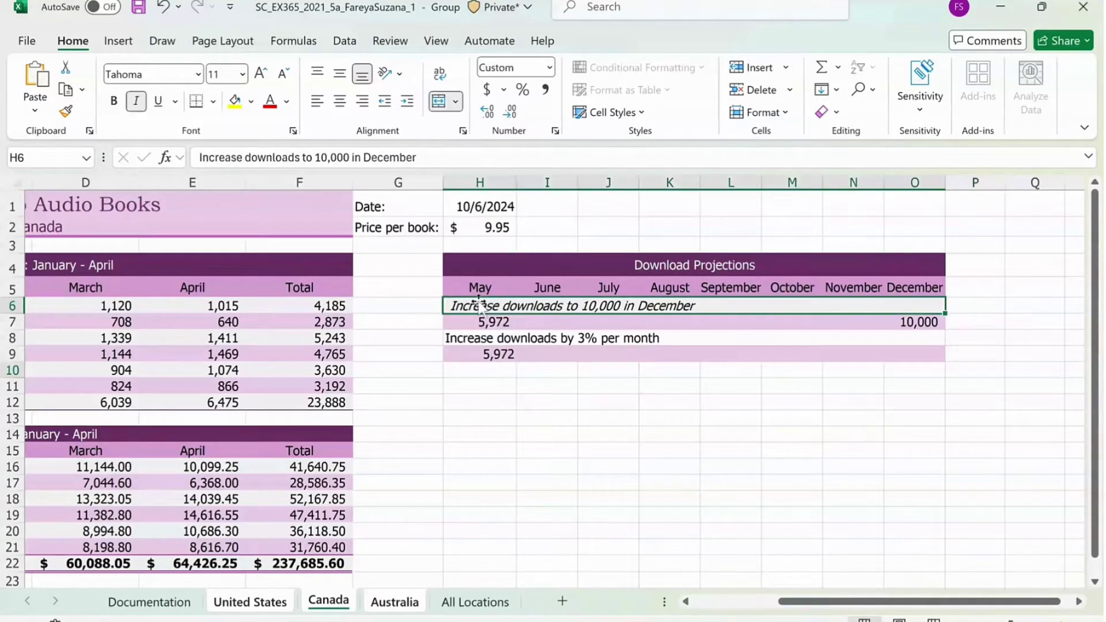
# Create a new cell style named Subhead from H6's italic formatting.
pyautogui.click(637, 112)
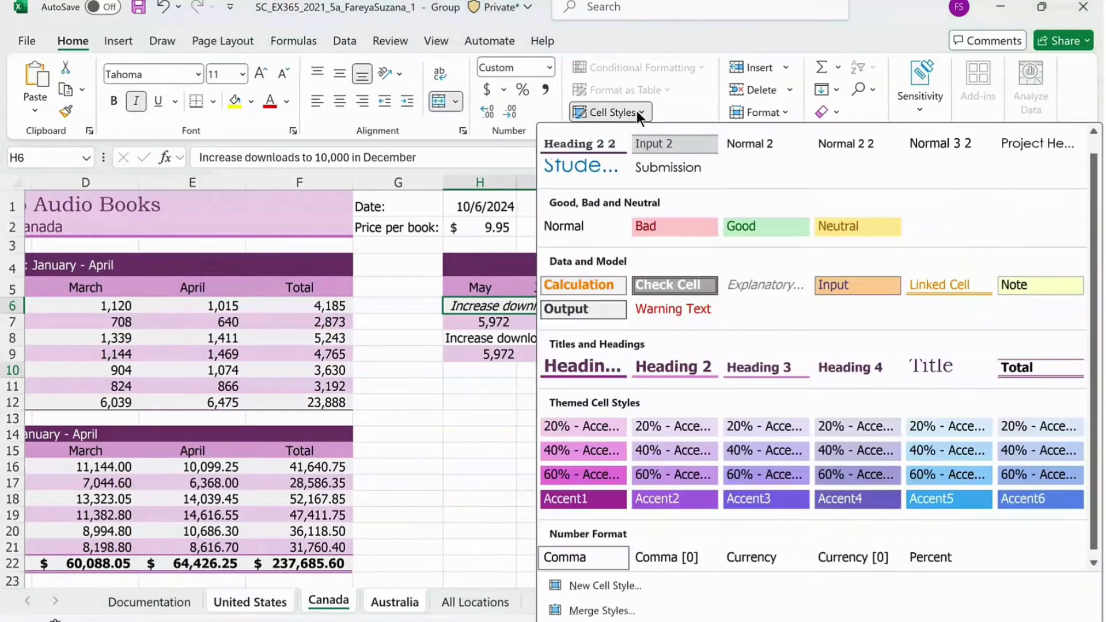
pyautogui.click(589, 585)
pyautogui.write('Sub')
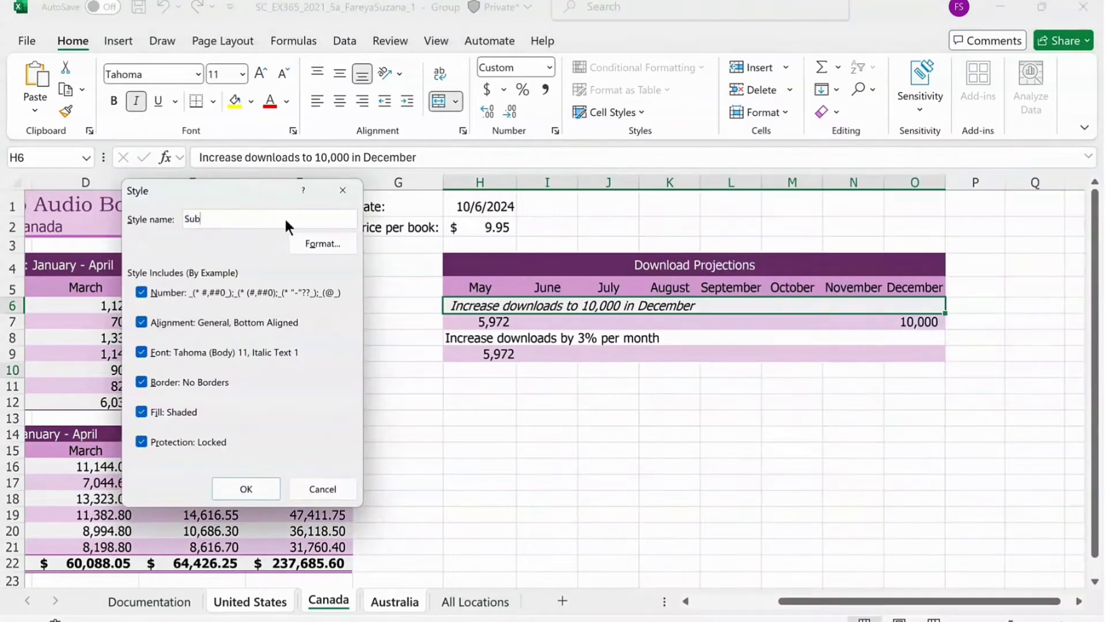
pyautogui.write('head')
pyautogui.click(244, 490)
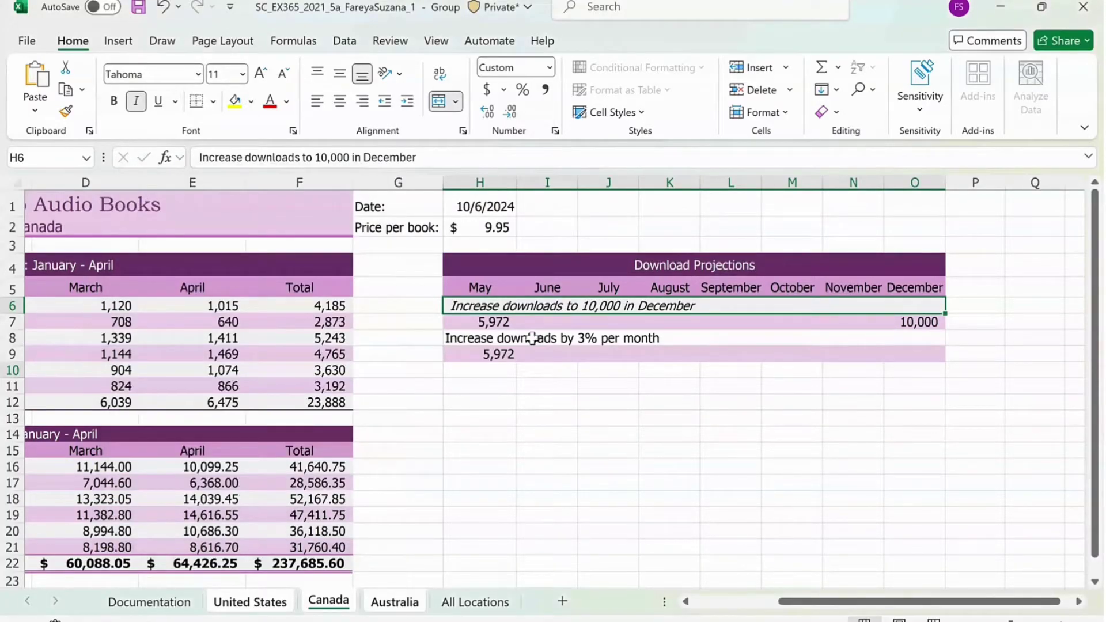
# Apply the Subhead style to the 3% per month label in H8.
pyautogui.click(514, 341)
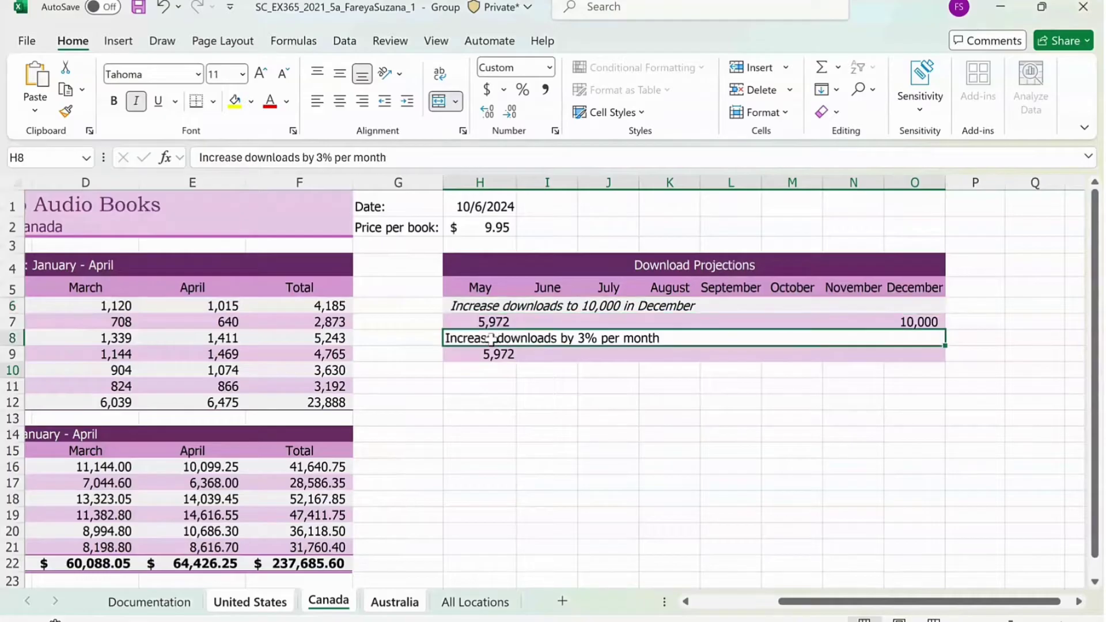
pyautogui.click(631, 115)
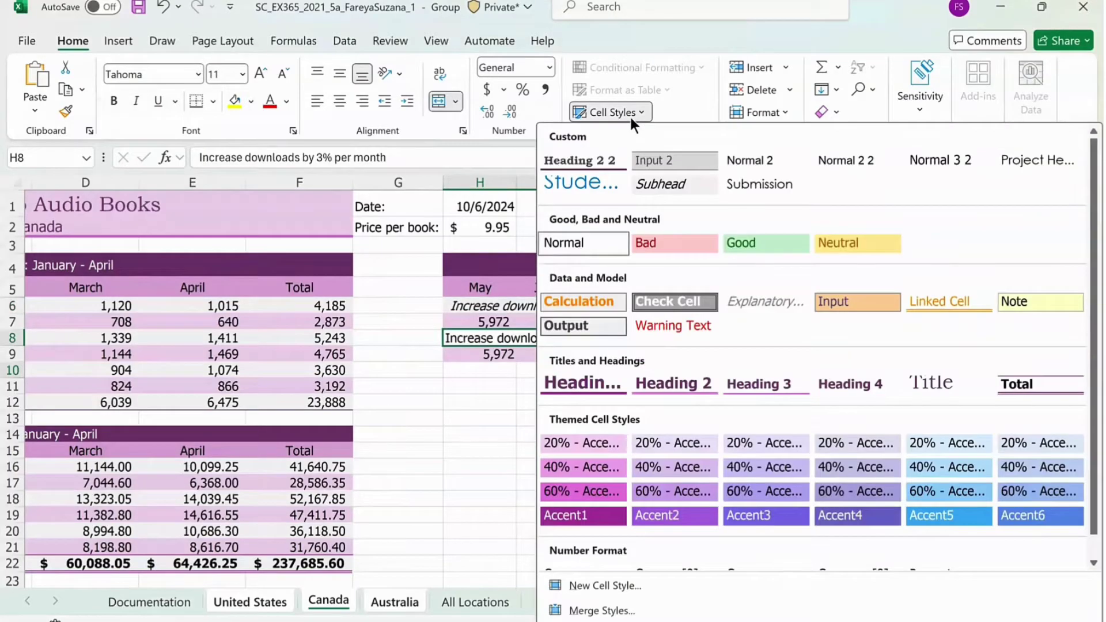
pyautogui.click(661, 185)
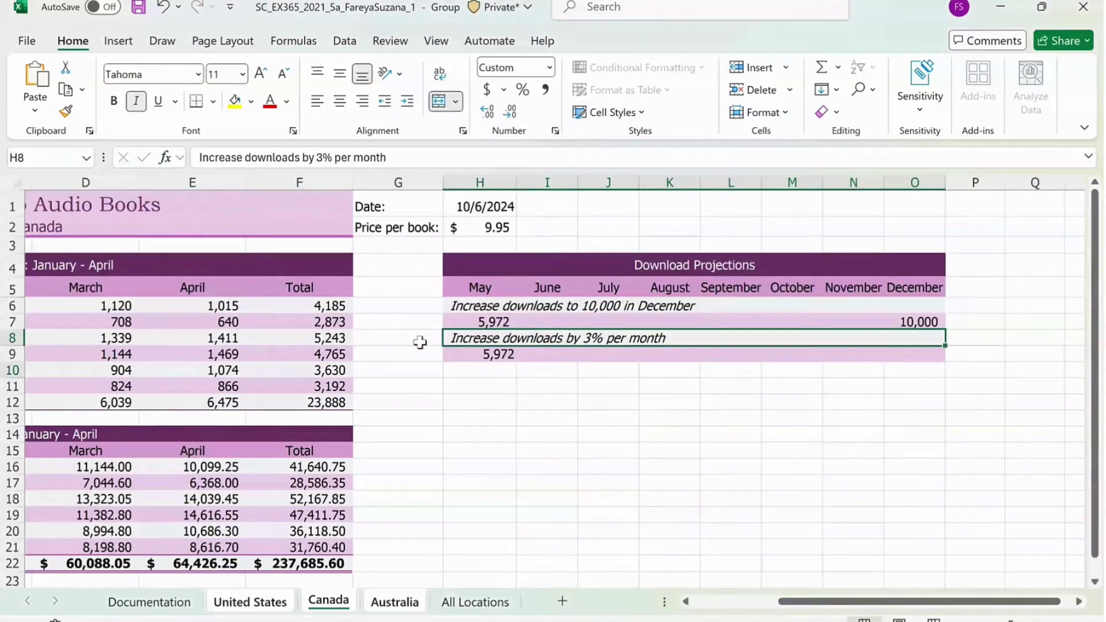
pyautogui.click(487, 322)
# Fill row 7 with a linear trend from 5,972 in May to 10,000 in December.
pyautogui.moveTo(487, 321); pyautogui.dragTo(901, 322)
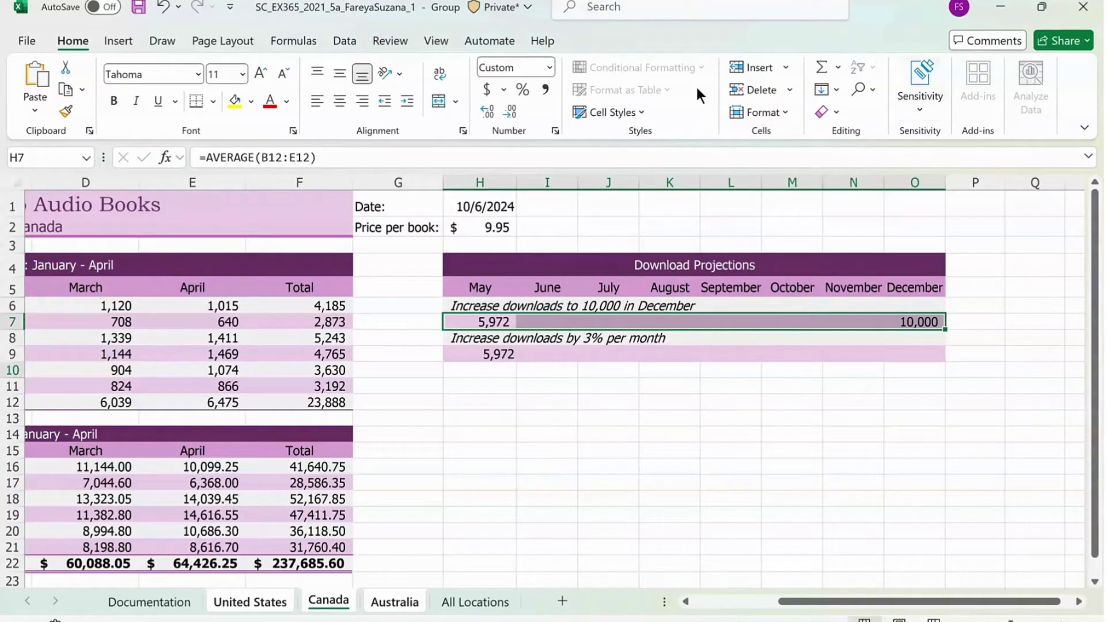
pyautogui.click(835, 90)
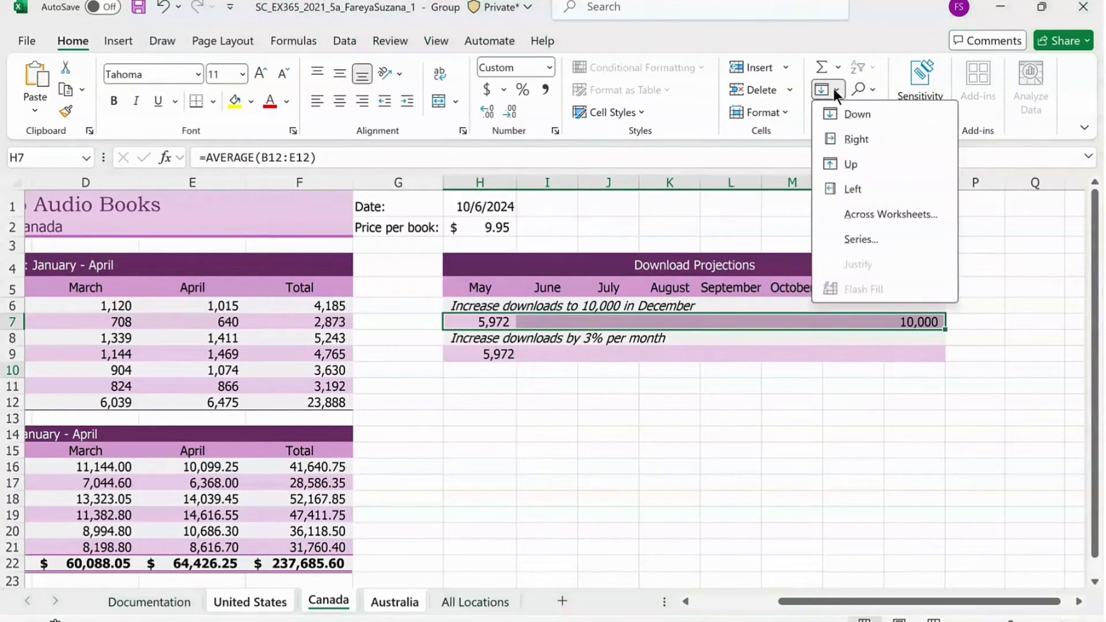
pyautogui.click(859, 239)
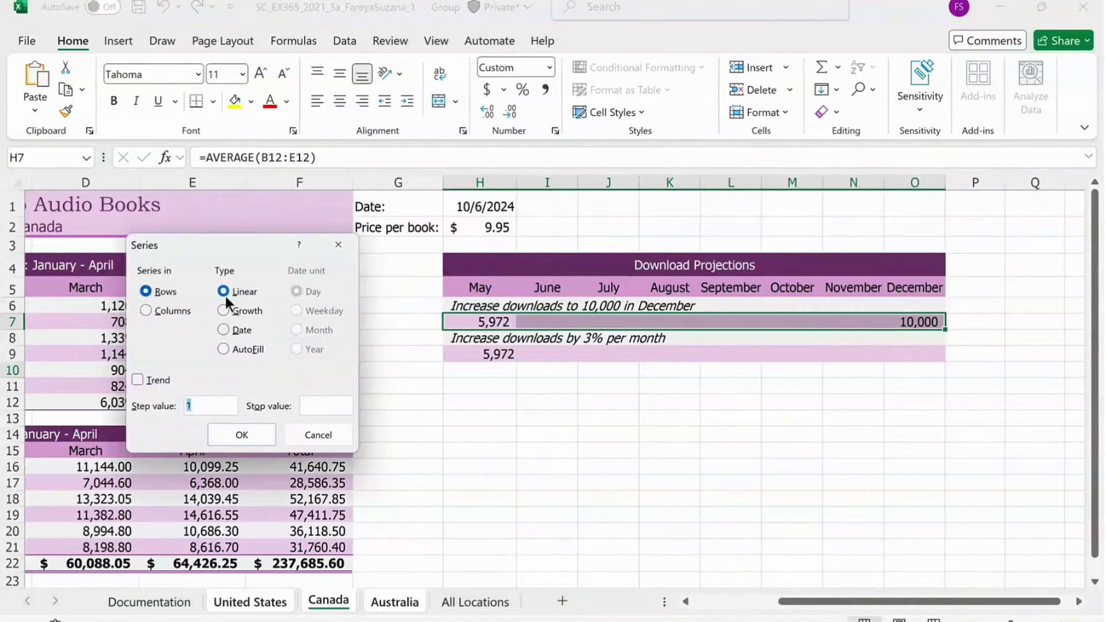
pyautogui.click(138, 378)
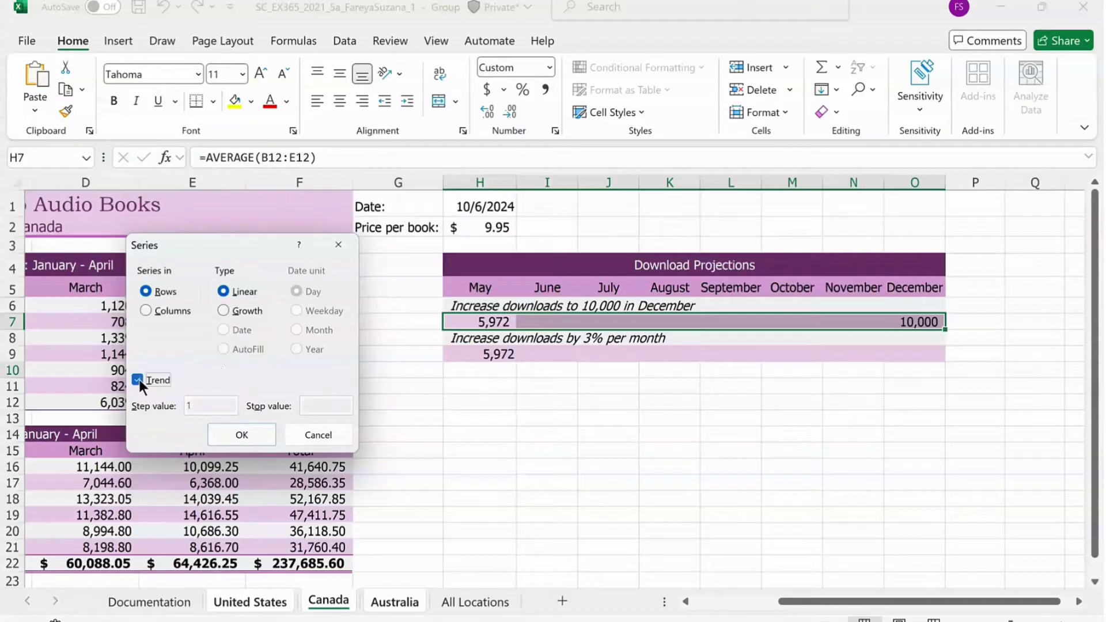
pyautogui.click(235, 435)
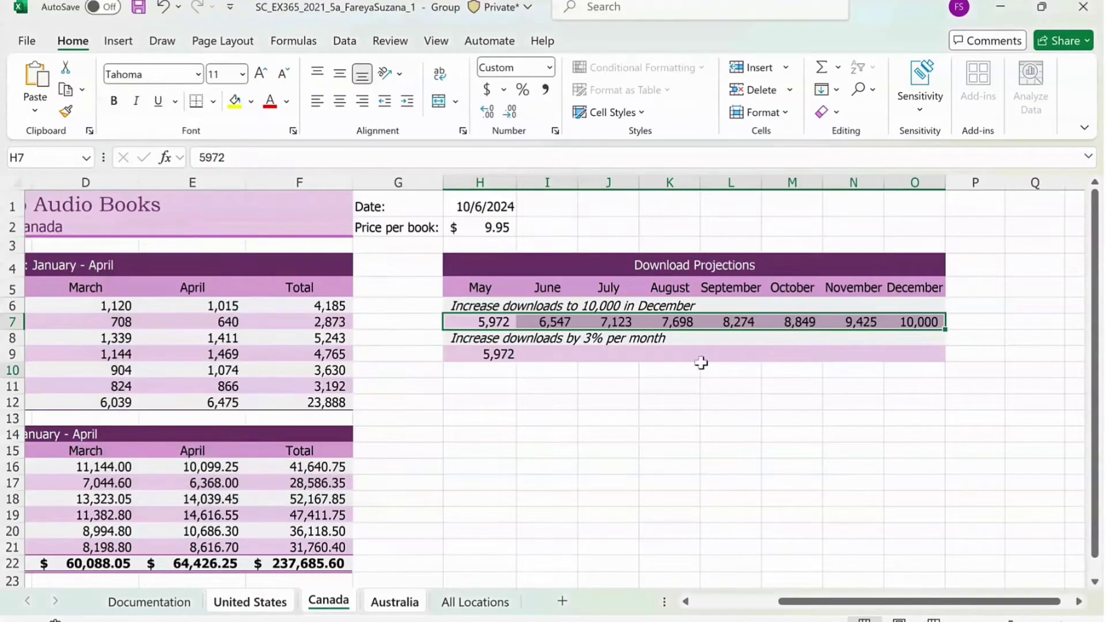
pyautogui.click(973, 322)
pyautogui.click(481, 353)
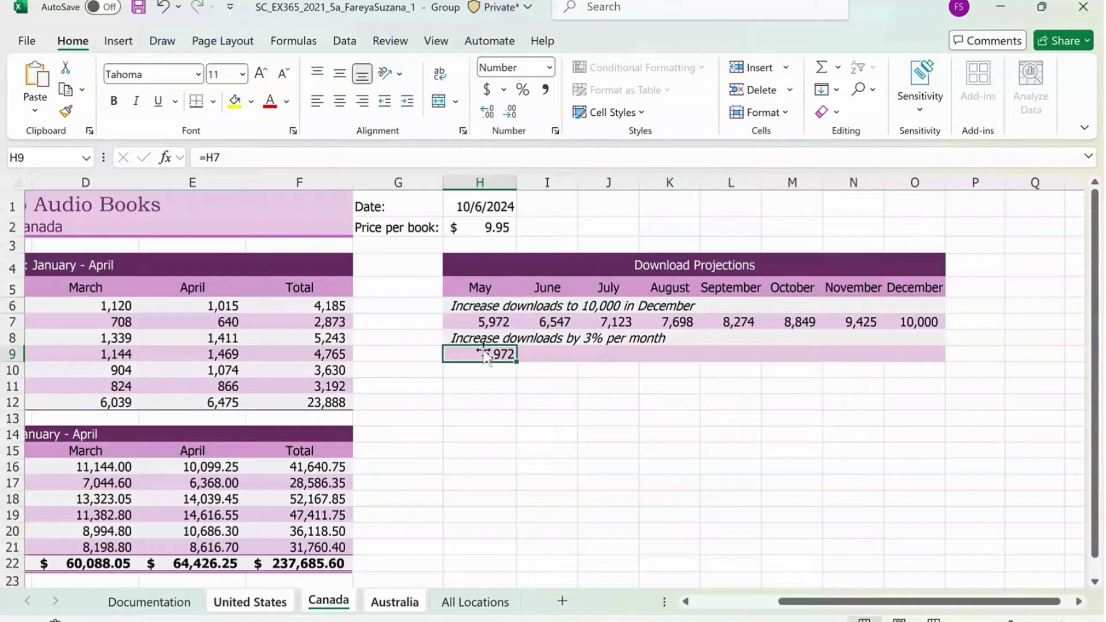
# Fill H9:O9 as a growth series with step 1.03, then ungroup to All Locations.
pyautogui.moveTo(484, 353); pyautogui.dragTo(922, 354)
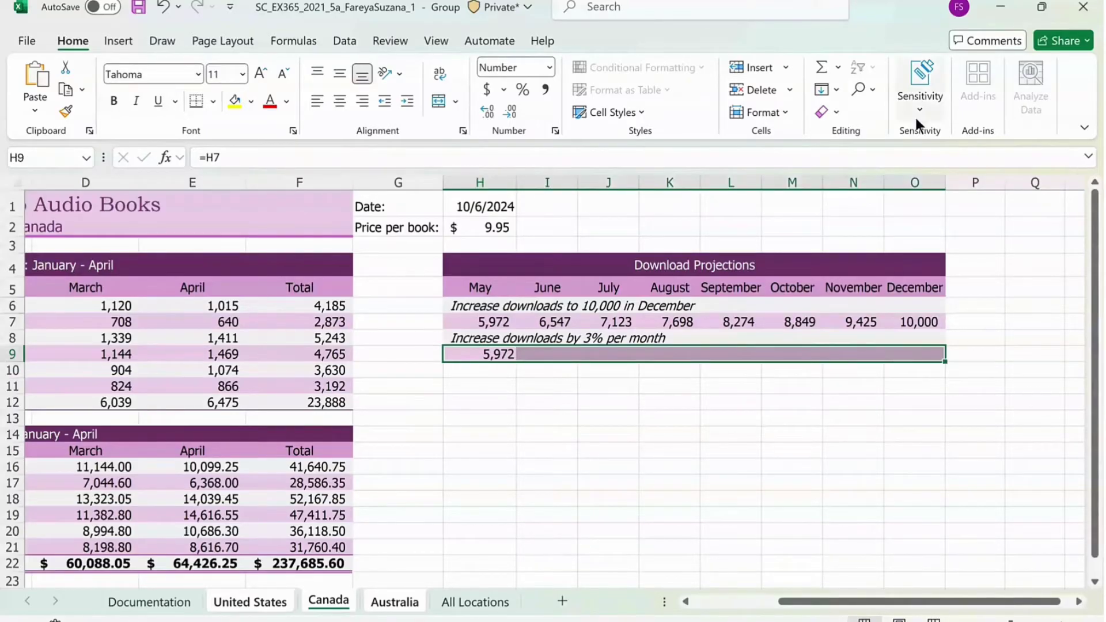
pyautogui.click(836, 90)
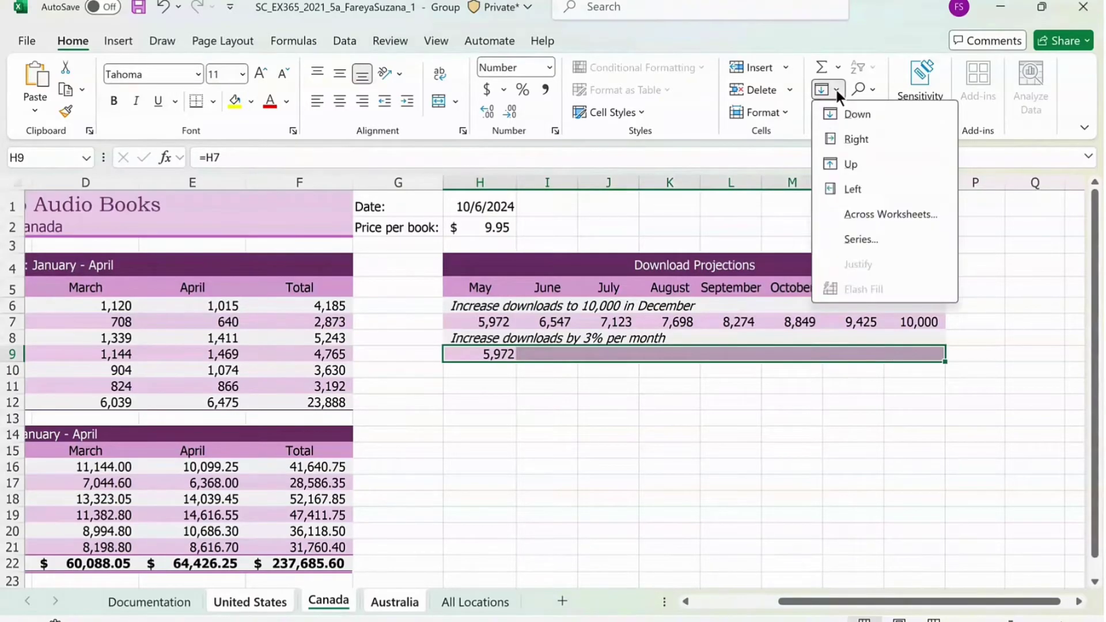
pyautogui.click(861, 239)
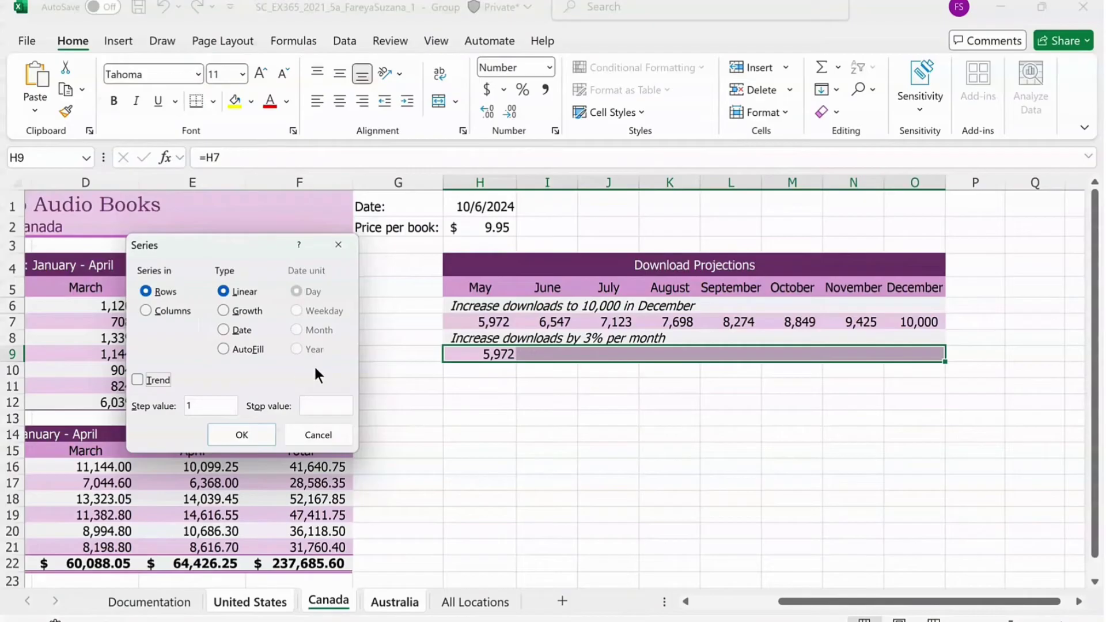
pyautogui.click(225, 311)
pyautogui.click(222, 406)
pyautogui.write('.03')
pyautogui.click(246, 440)
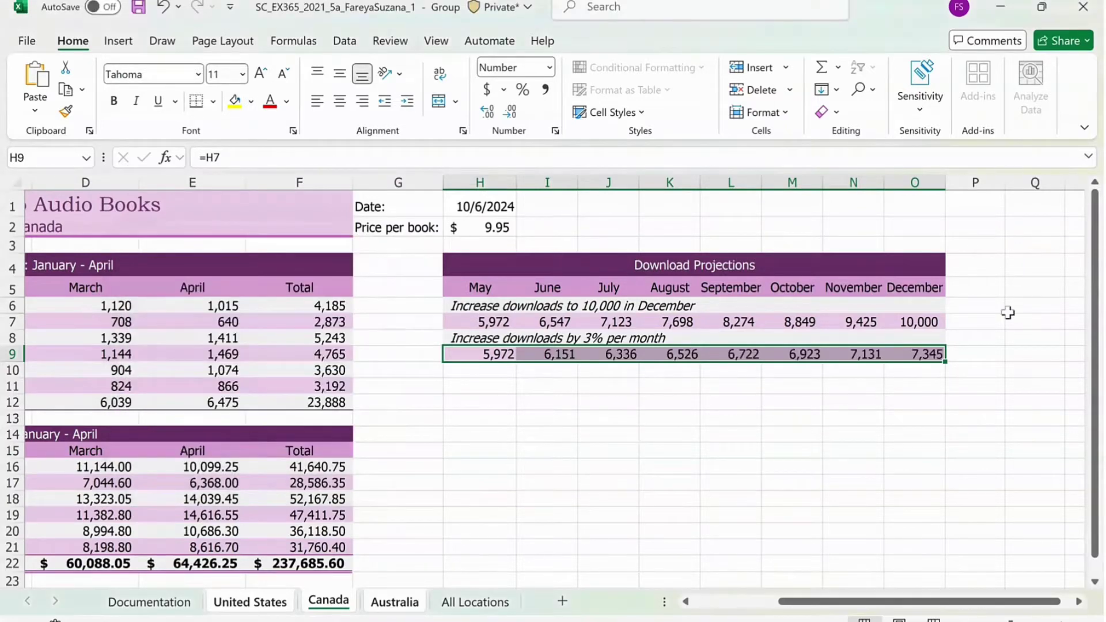
pyautogui.click(250, 602)
pyautogui.click(461, 604)
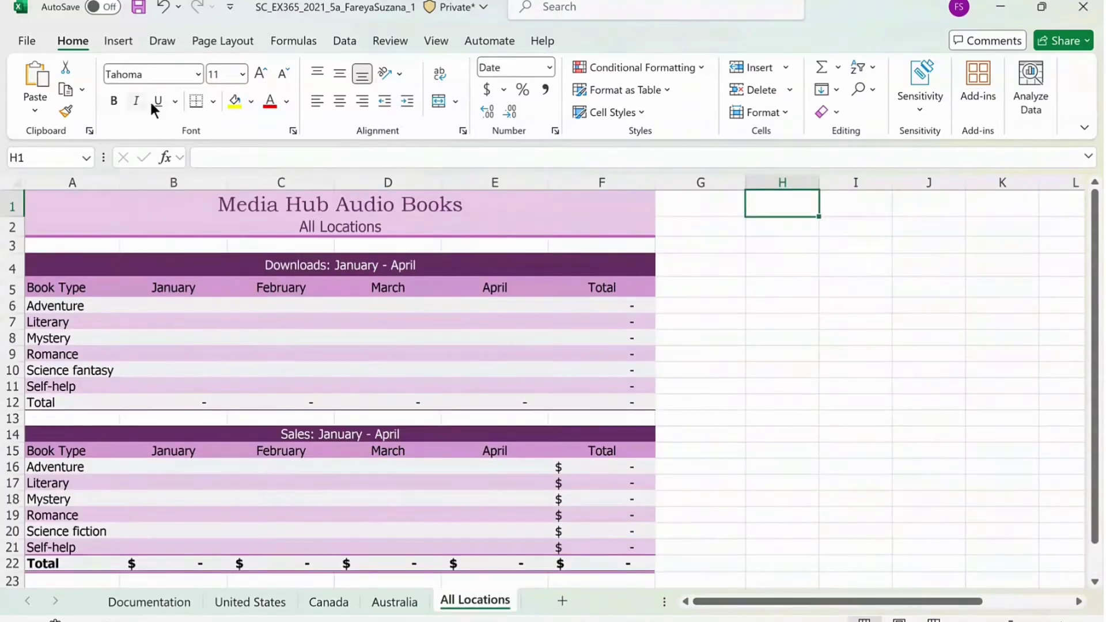
# Enter =SUM('United States:Australia'!B6) in the All Locations B6 cell.
pyautogui.click(179, 307)
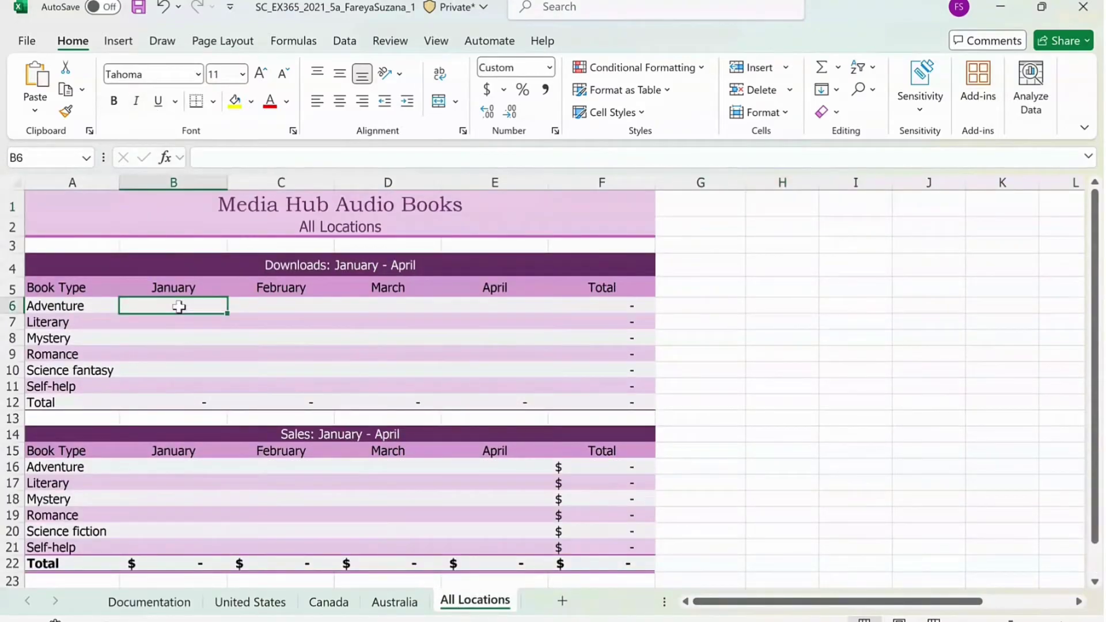
pyautogui.write('=')
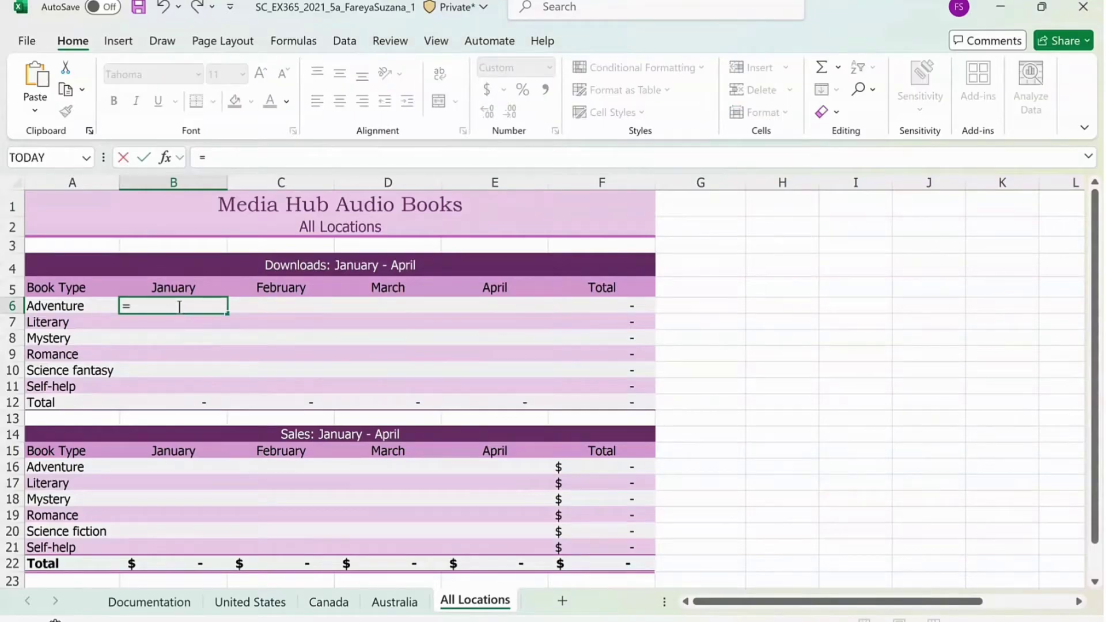
pyautogui.write('SUM(')
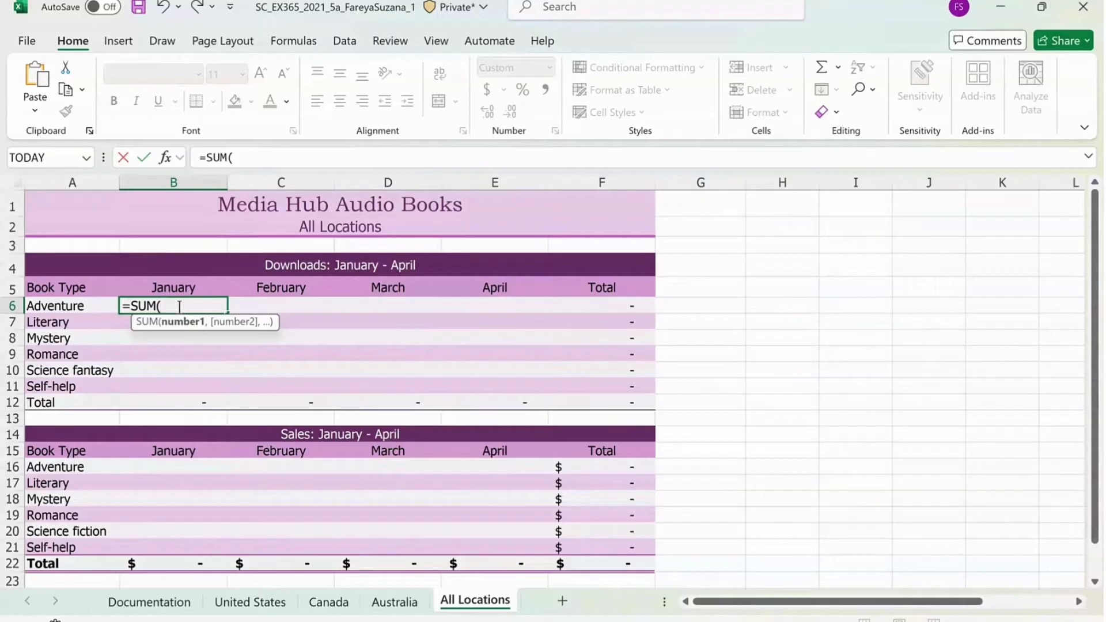
pyautogui.click(250, 604)
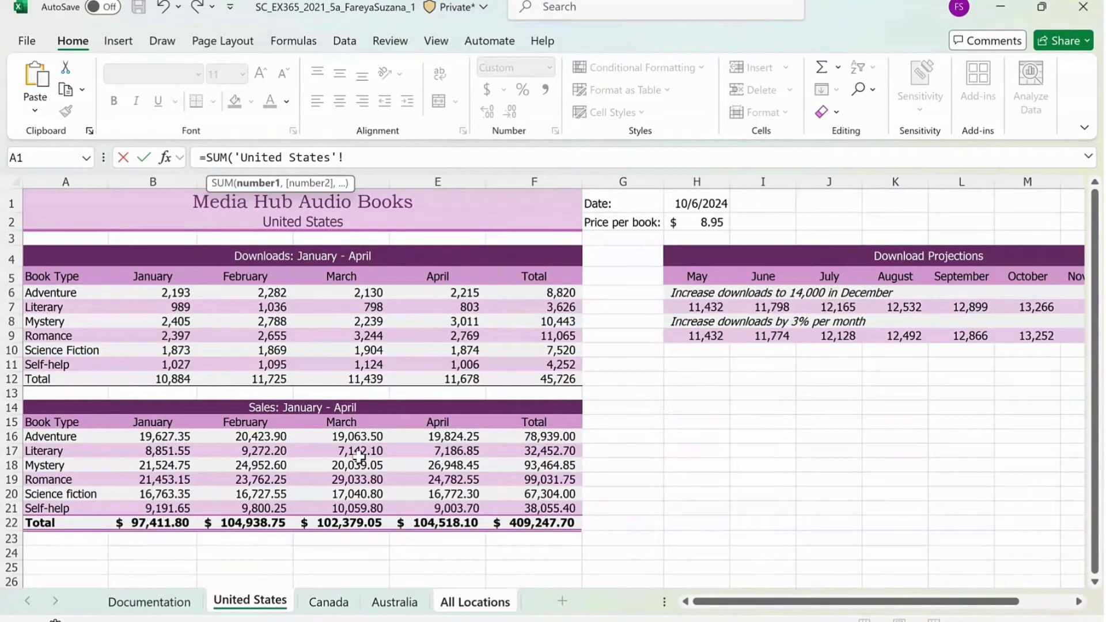
pyautogui.keyDown('shift'); pyautogui.click(393, 604); pyautogui.keyUp('shift')
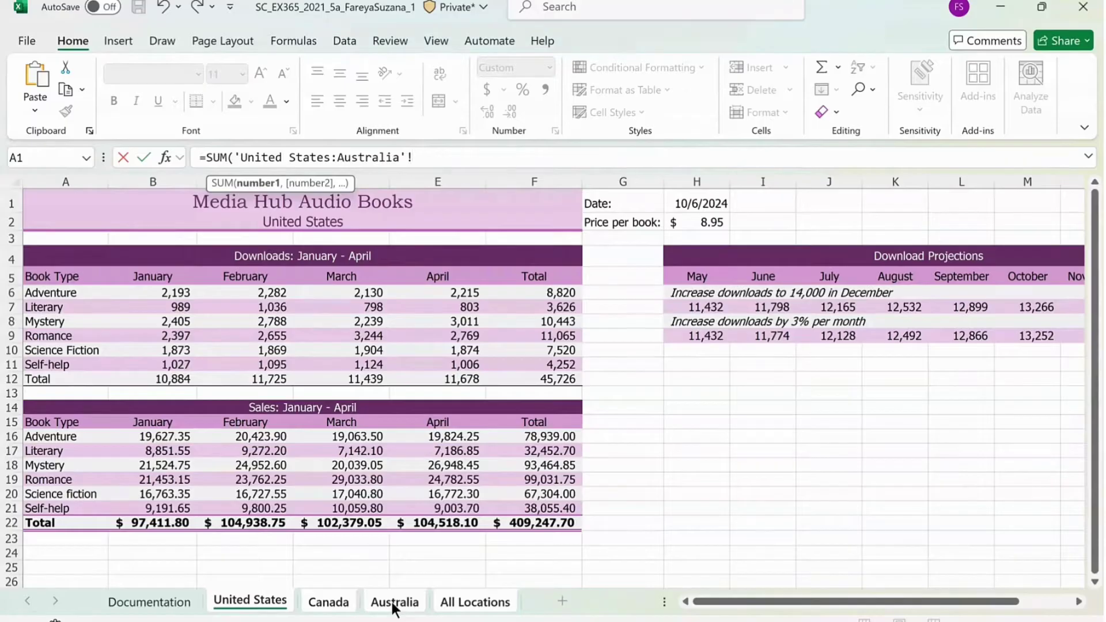
pyautogui.click(166, 293)
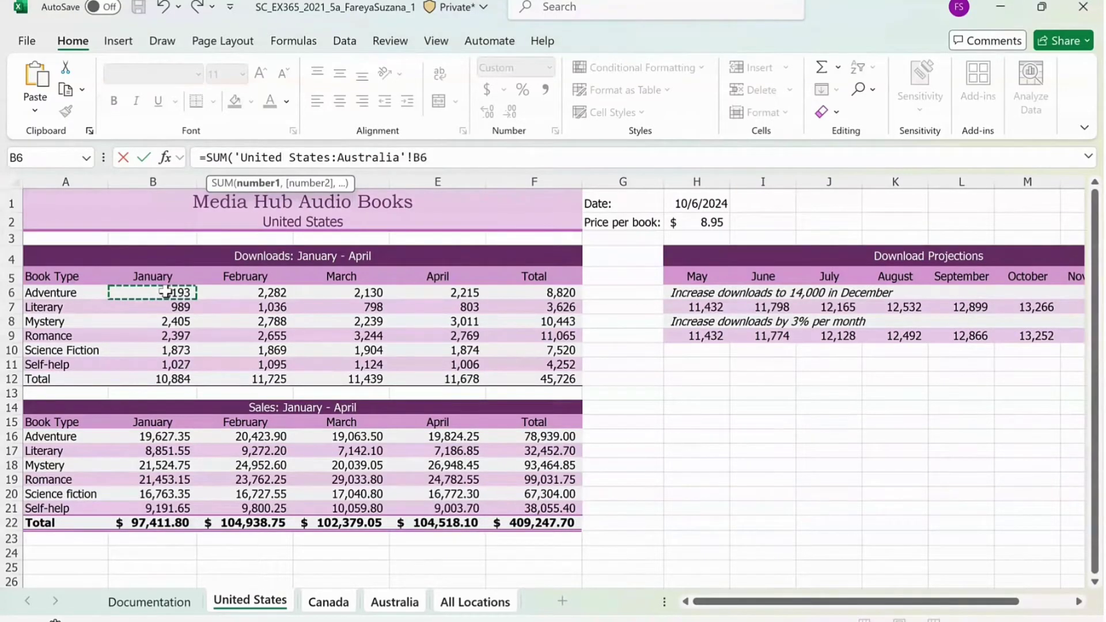
pyautogui.write(')')
pyautogui.press('Return')
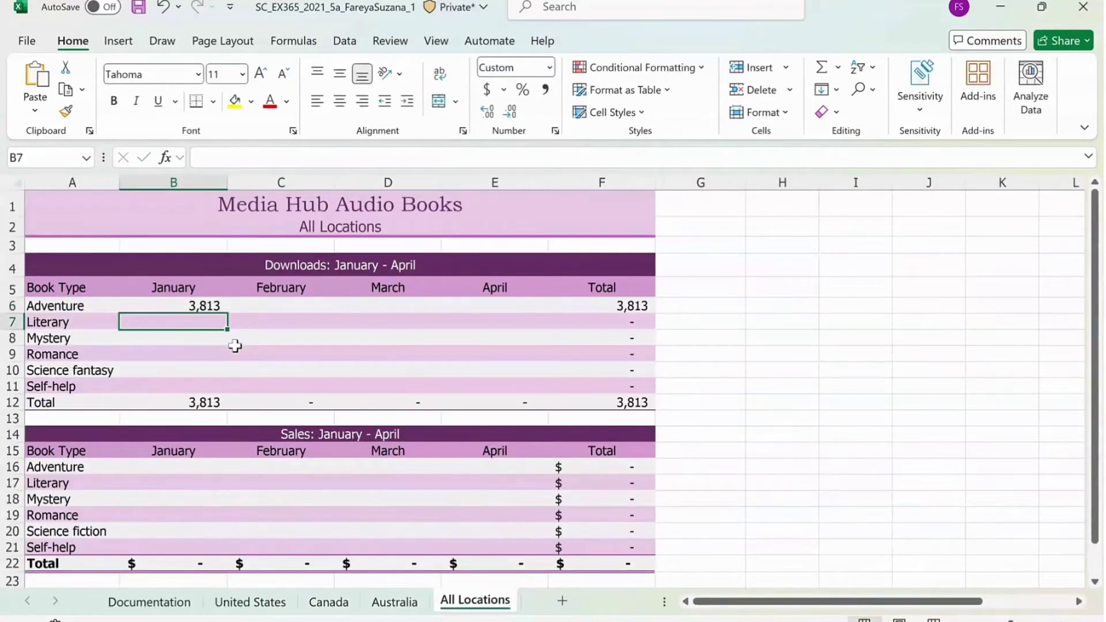
# Copy the B6 sum formula into B6:E11 as formulas only.
pyautogui.click(183, 305)
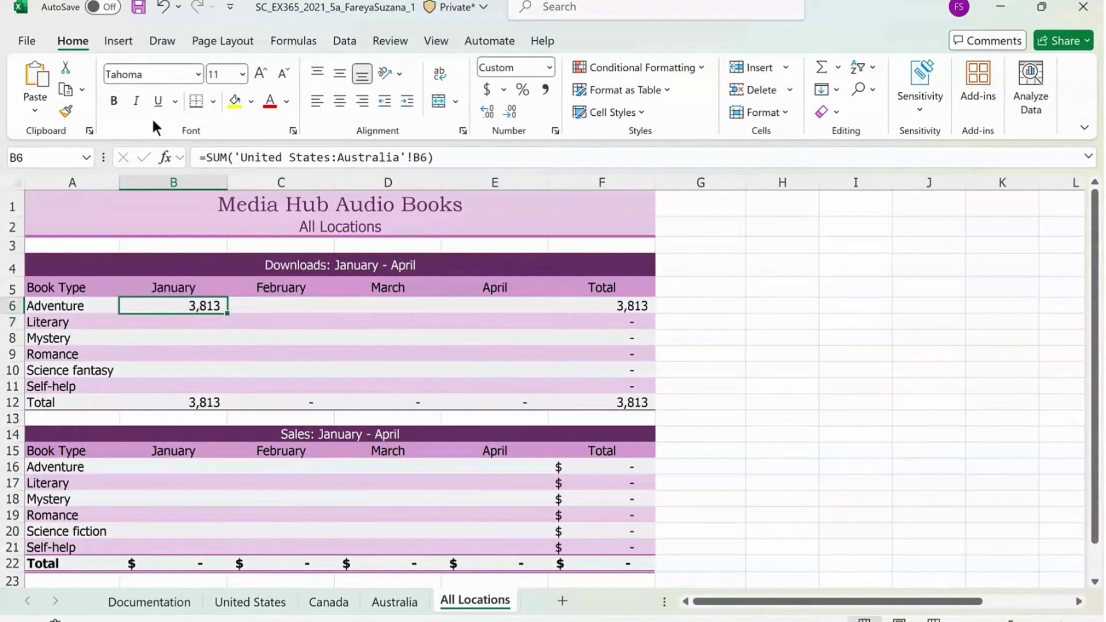
pyautogui.click(69, 91)
pyautogui.moveTo(186, 305); pyautogui.dragTo(511, 386)
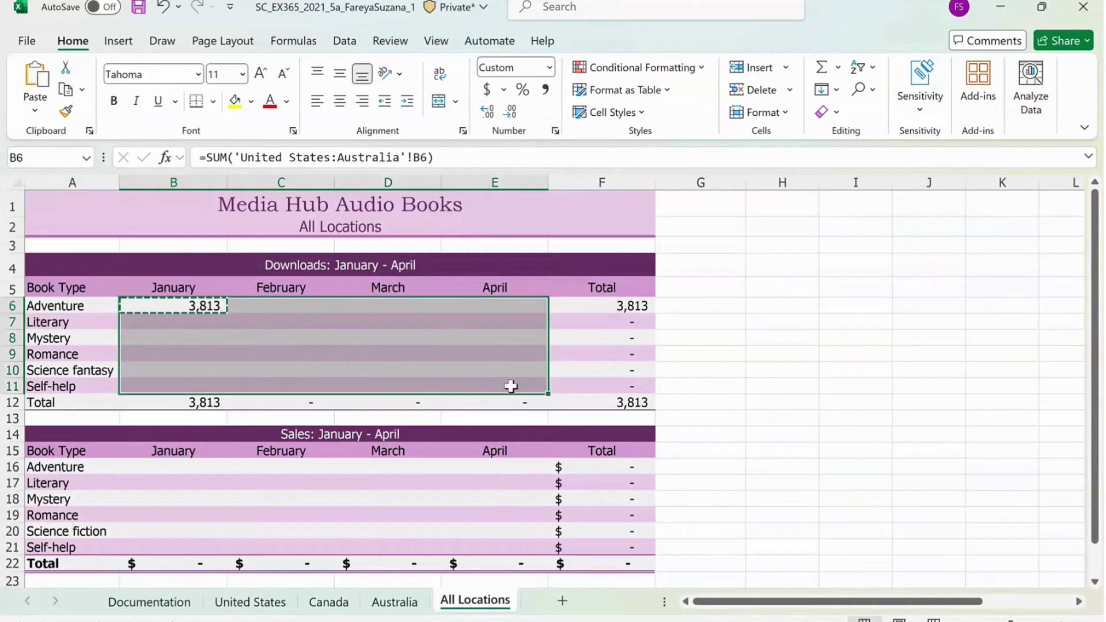
pyautogui.click(35, 115)
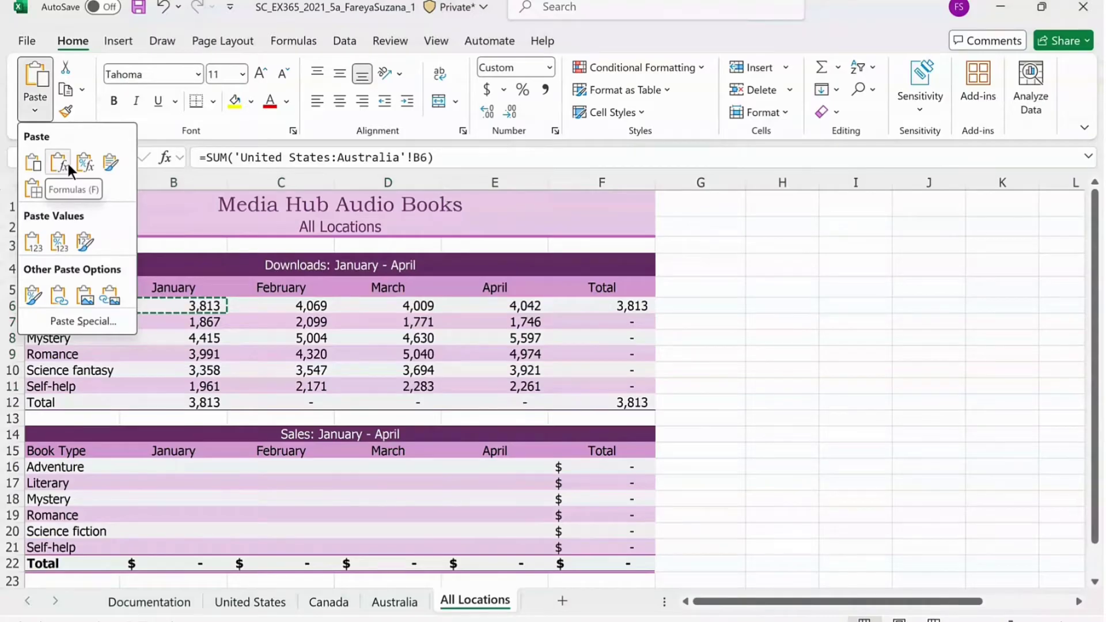
pyautogui.click(68, 164)
pyautogui.click(171, 468)
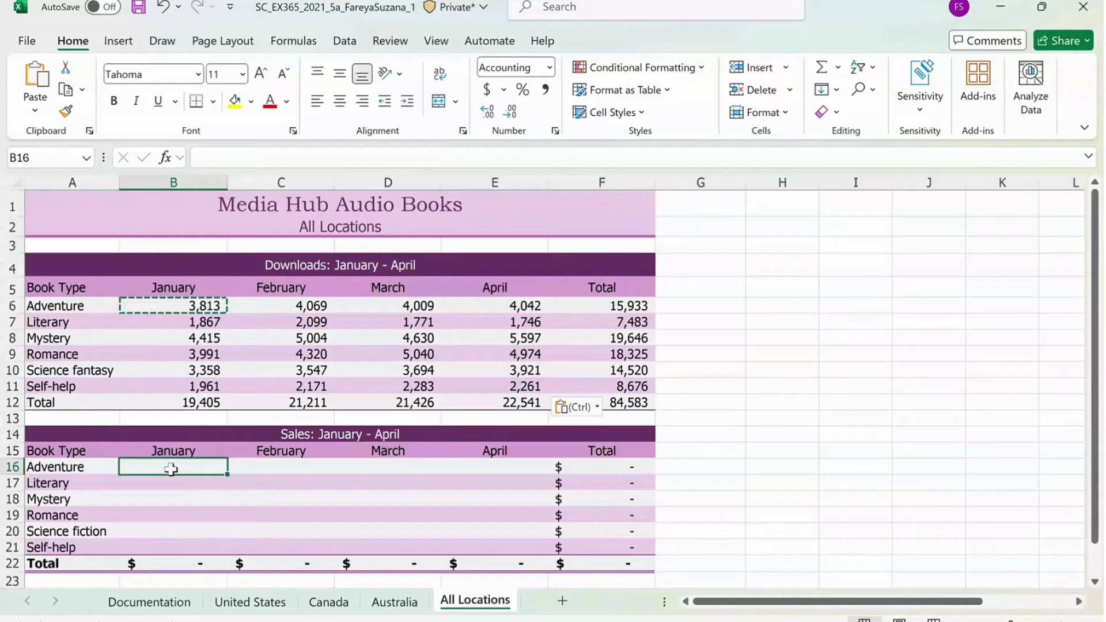
# Enter =SUM('United States:Australia'!B16) in the All Locations B16 cell.
pyautogui.write('=')
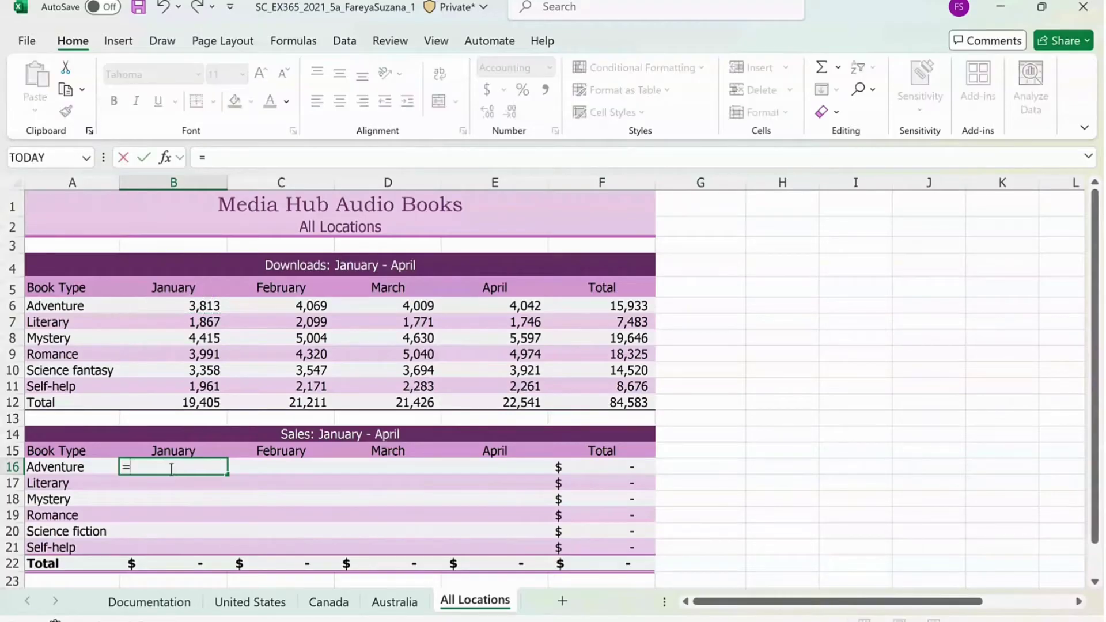
pyautogui.write('SUM(')
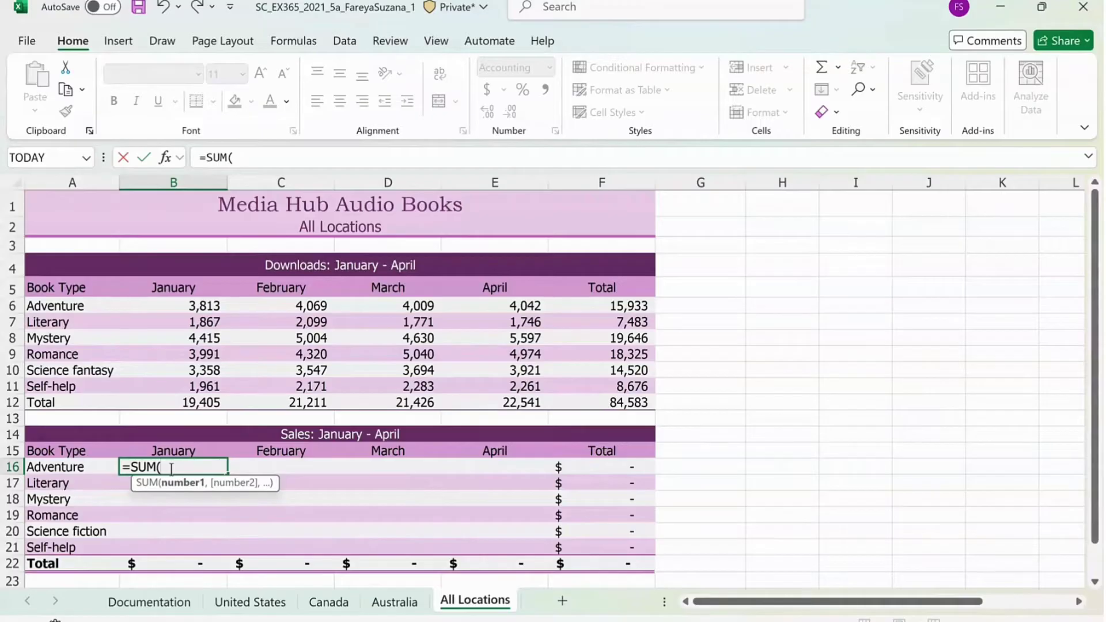
pyautogui.click(247, 608)
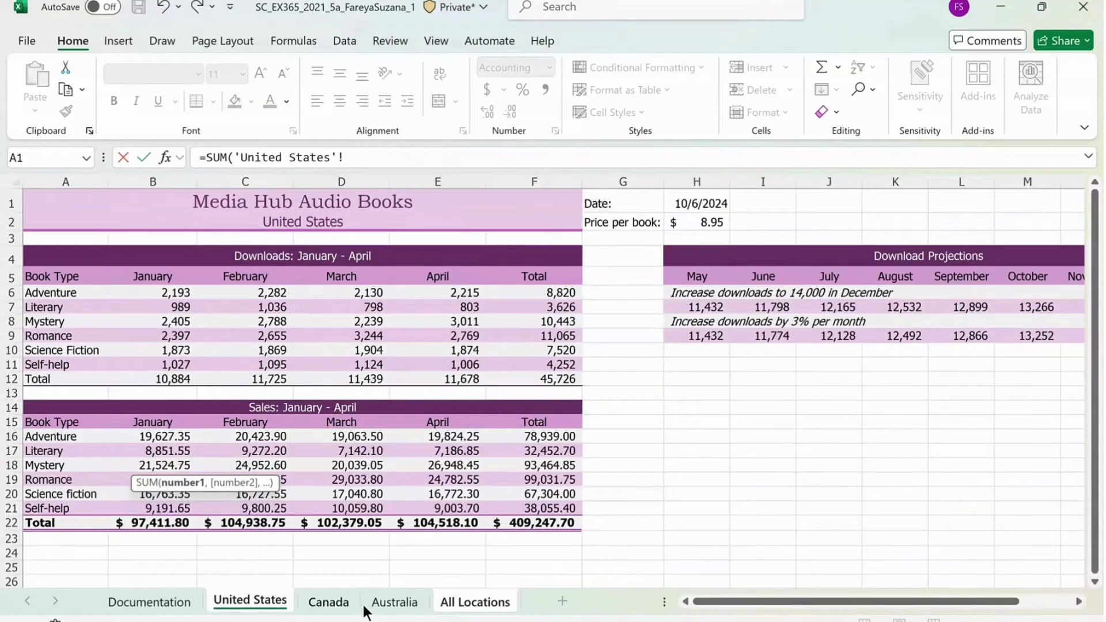
pyautogui.keyDown('shift'); pyautogui.click(385, 604); pyautogui.keyUp('shift')
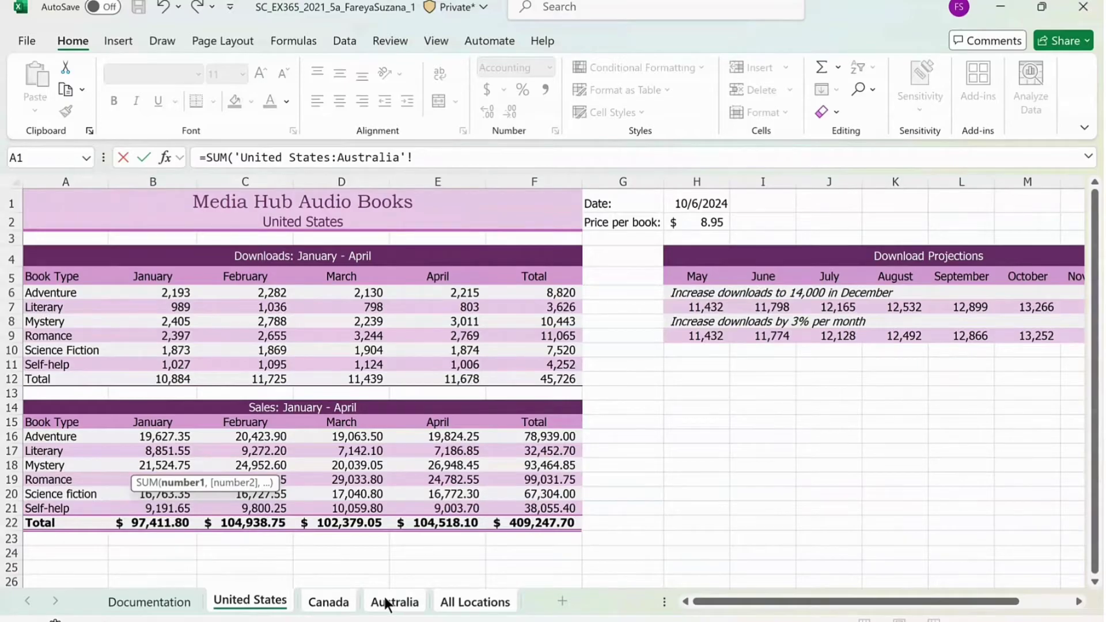
pyautogui.click(167, 436)
pyautogui.press('Return')
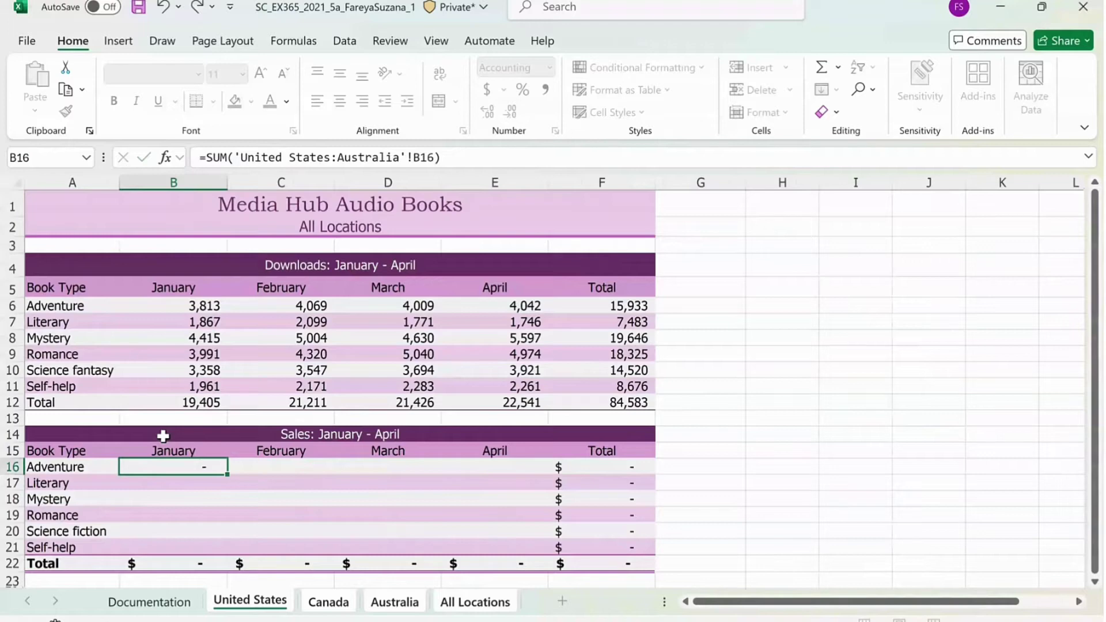
# Copy the B16 sum formula into B16:E21 as formulas only.
pyautogui.click(192, 467)
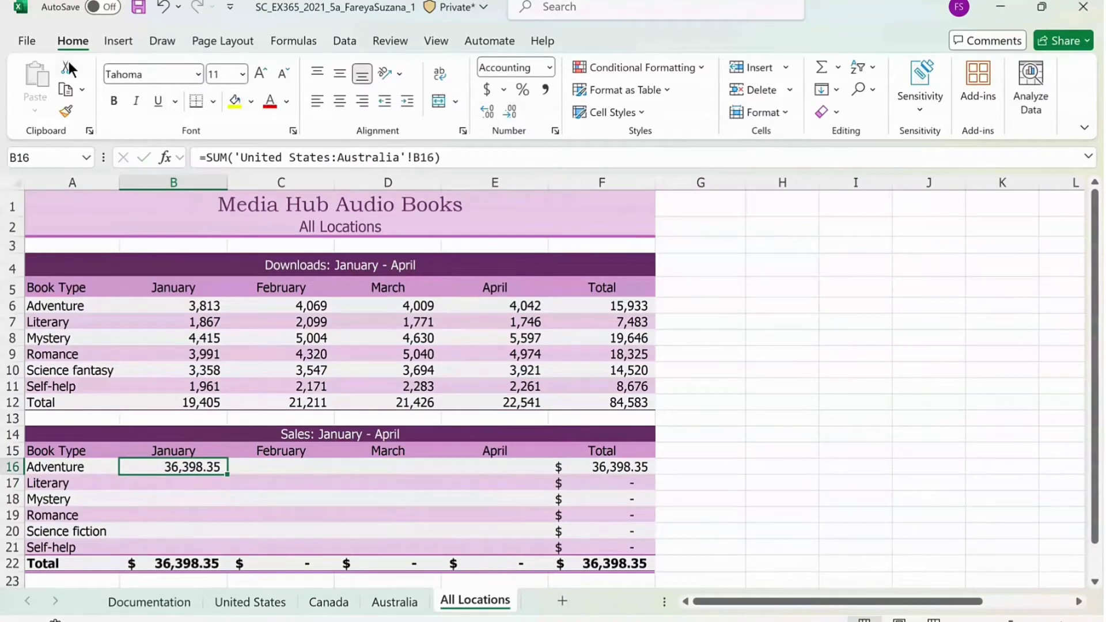
pyautogui.click(74, 90)
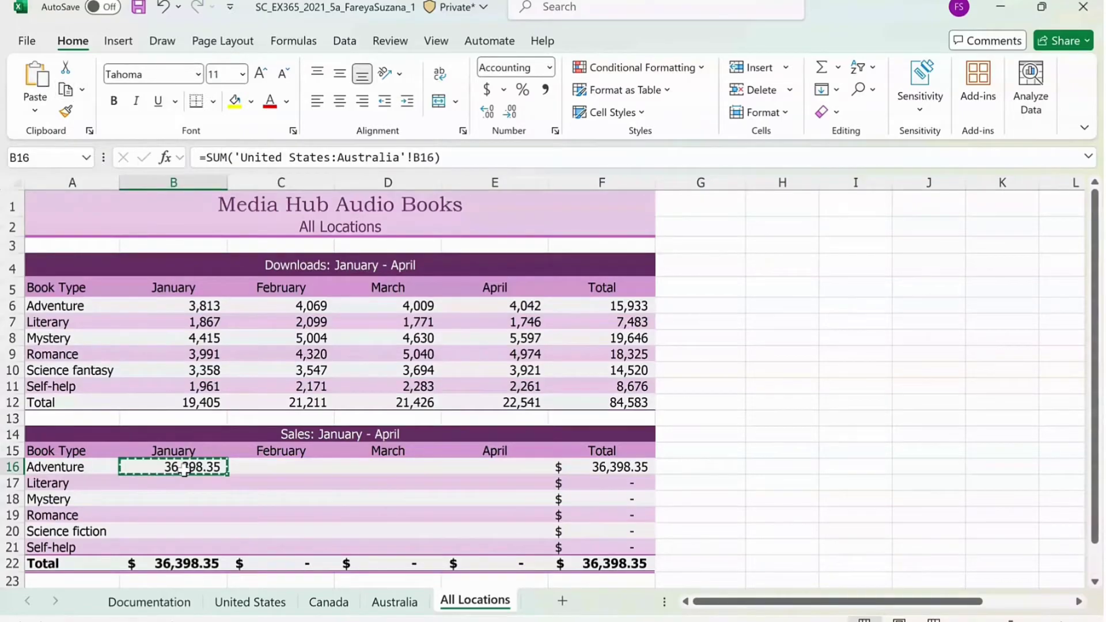
pyautogui.moveTo(185, 467); pyautogui.dragTo(506, 546)
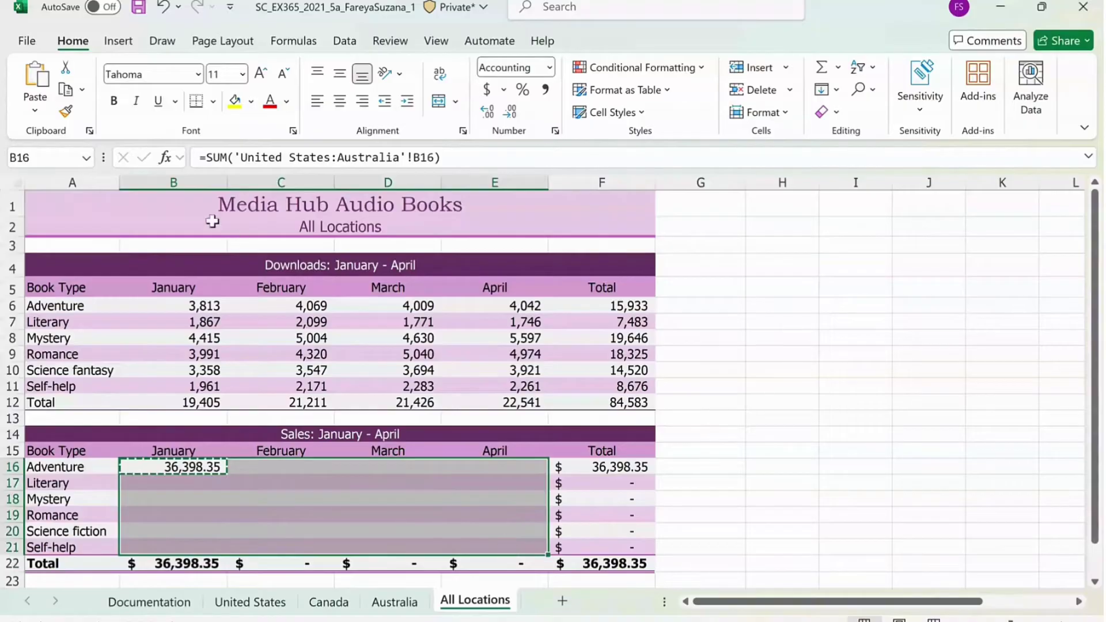
pyautogui.click(39, 111)
pyautogui.click(59, 164)
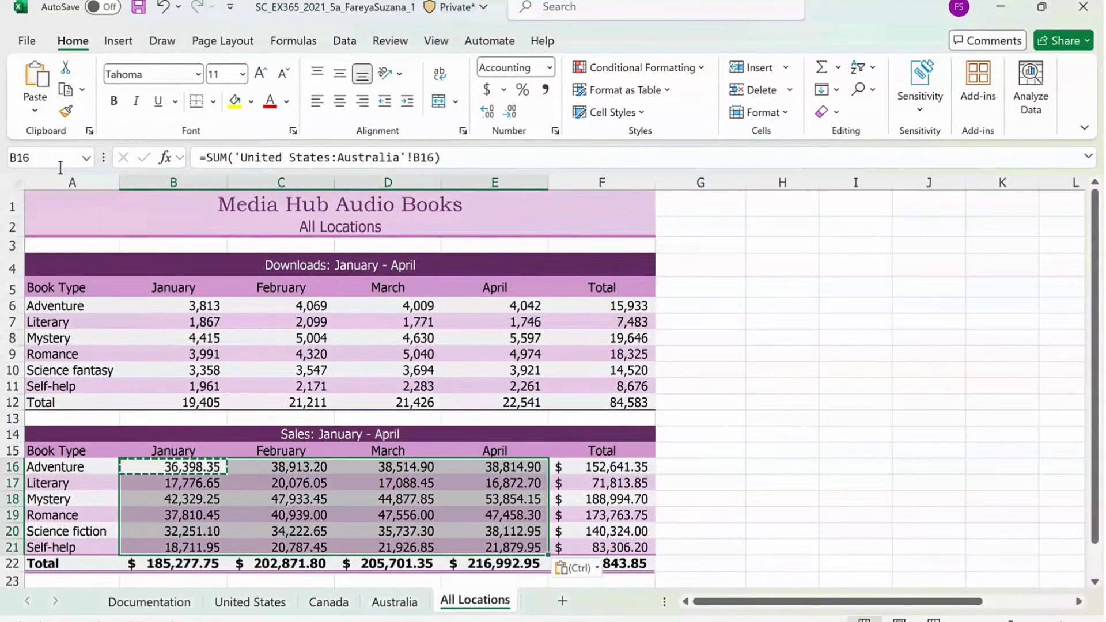
pyautogui.hotkey('ctrl', 'Down')
pyautogui.click(231, 162)
pyautogui.click(207, 160)
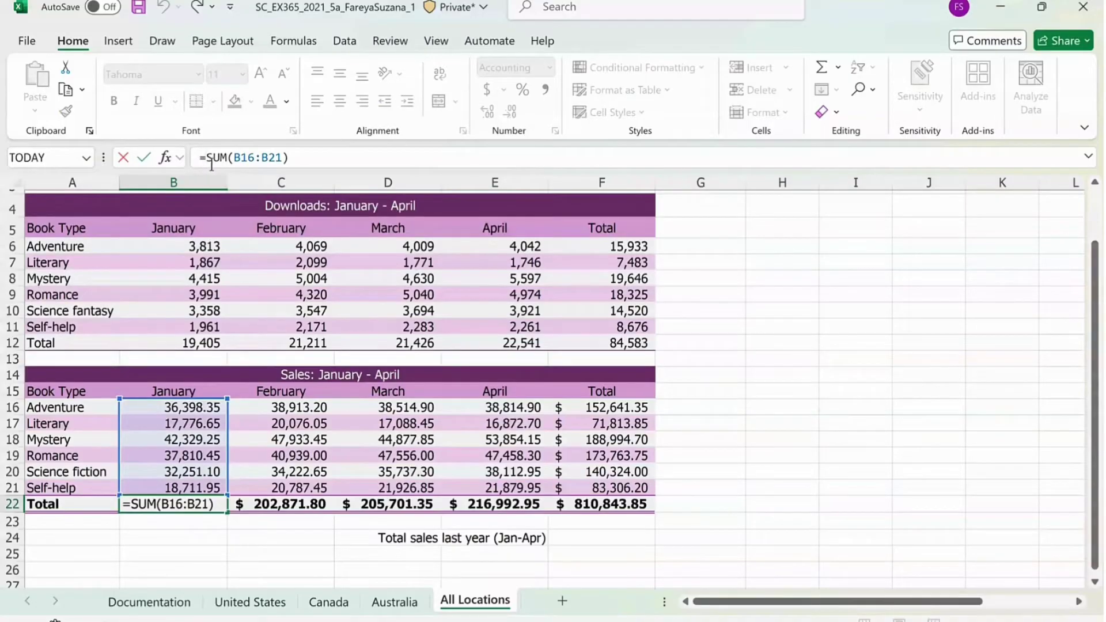
# Change the B22 total to =ROUNDUP(SUM(B16:B21),0).
pyautogui.write('ROND')
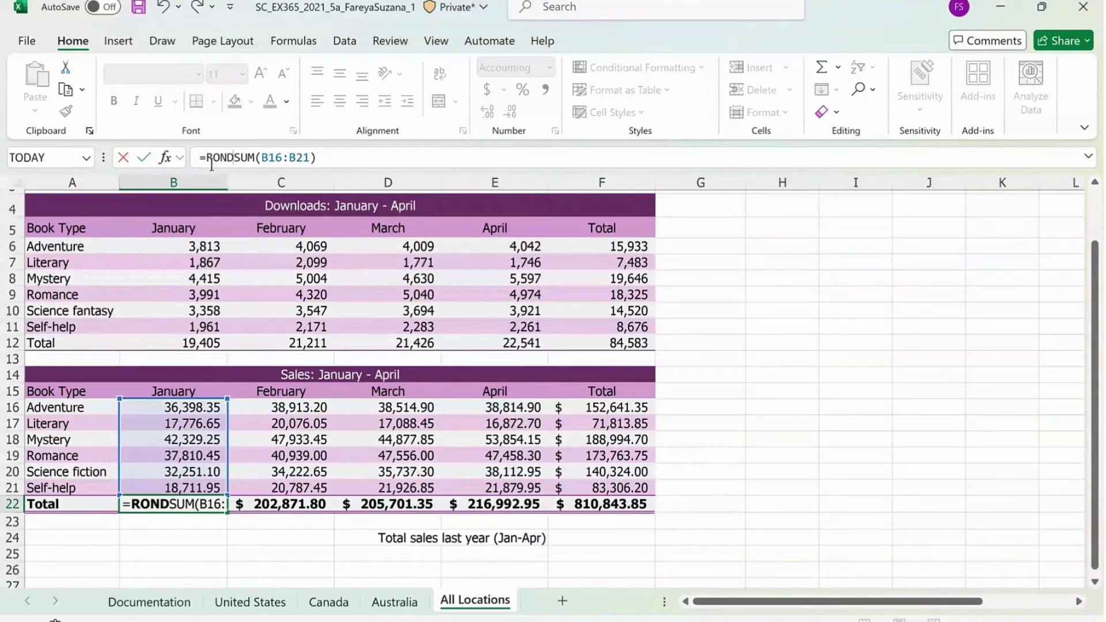
pyautogui.press('BackSpace')
pyautogui.press('BackSpace')
pyautogui.write('UN')
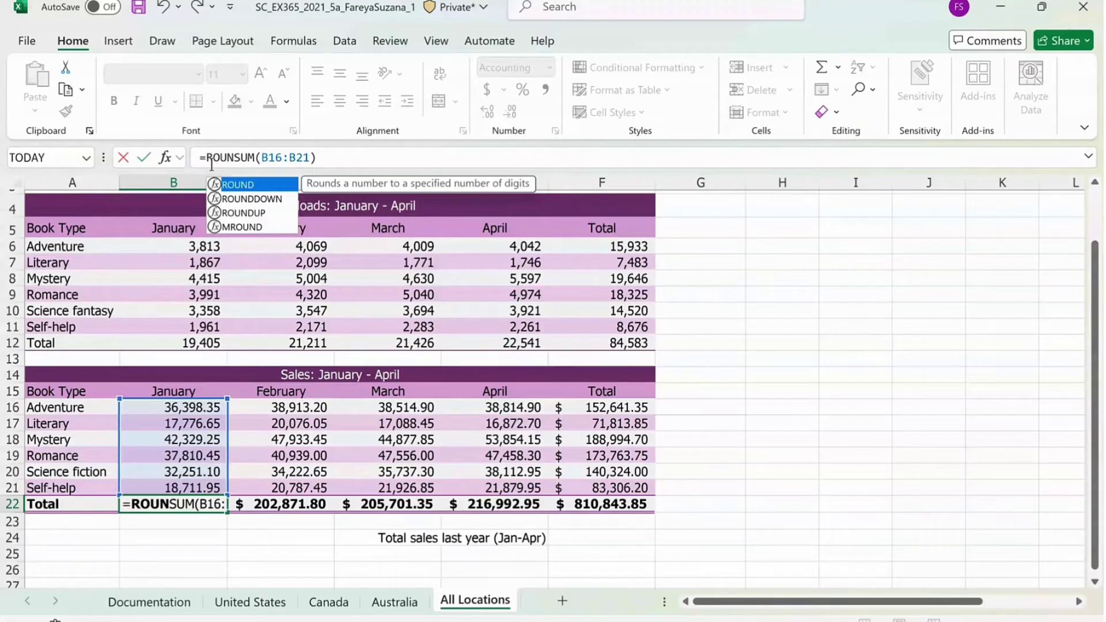
pyautogui.write('DUP(')
pyautogui.click(381, 156)
pyautogui.write(',)')
pyautogui.press('Left')
pyautogui.write('0')
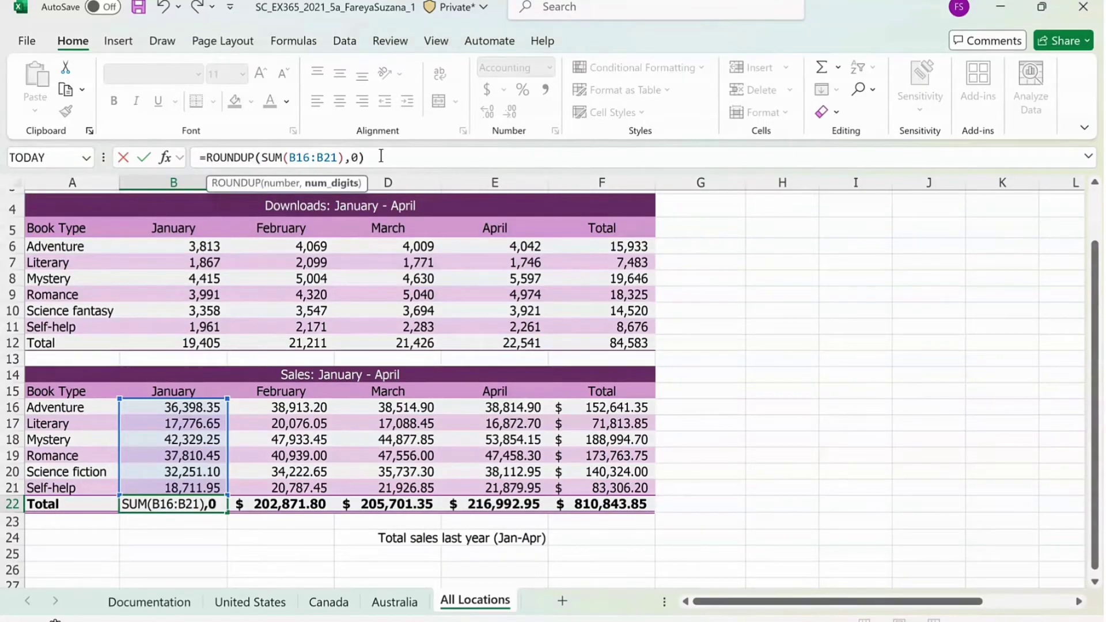
pyautogui.press('Right')
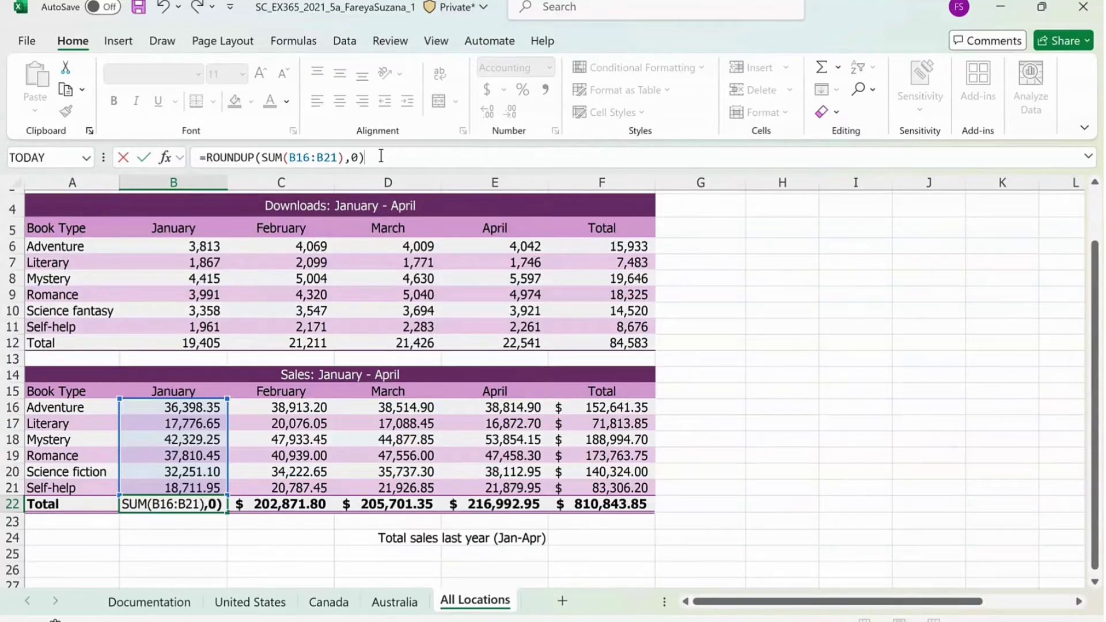
pyautogui.press('Return')
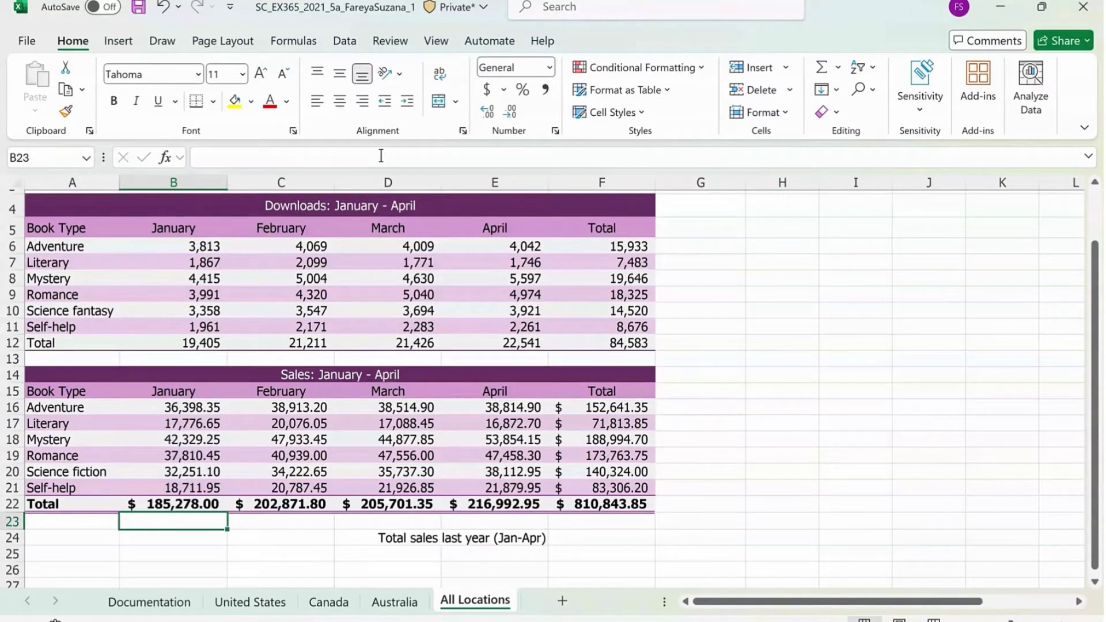
# Fill the ROUNDUP total formula across B22:F22.
pyautogui.click(184, 509)
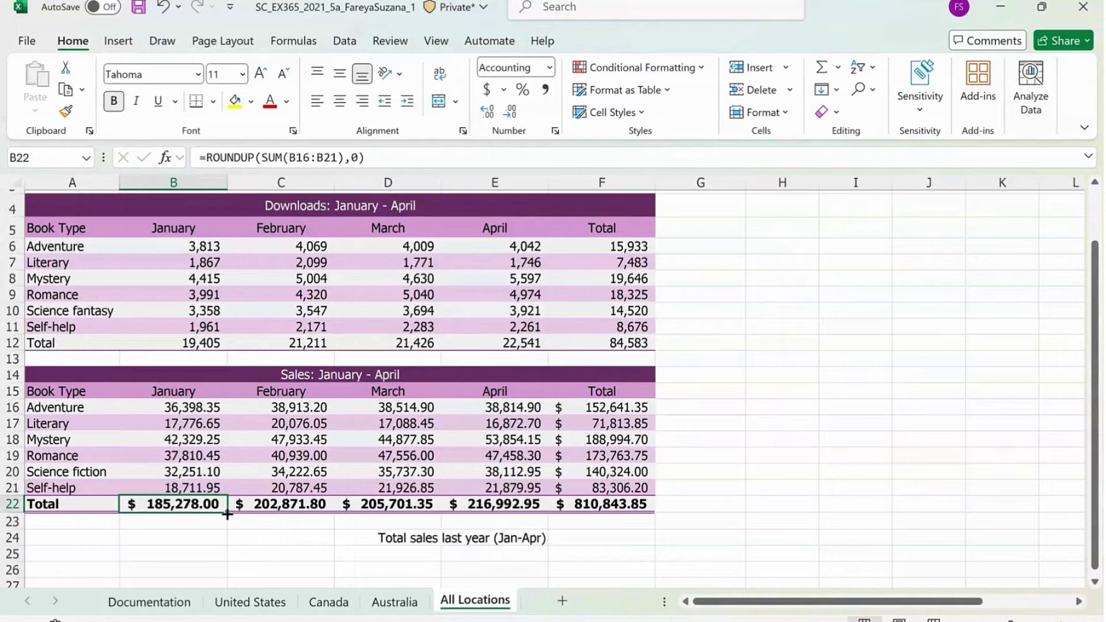
pyautogui.moveTo(227, 514); pyautogui.dragTo(622, 507)
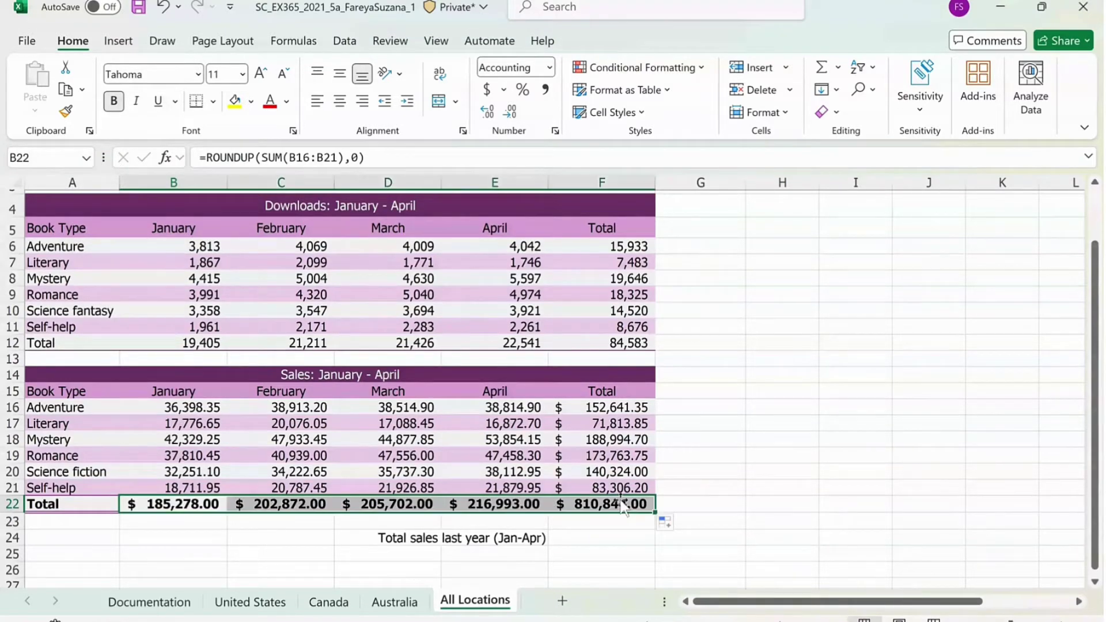
pyautogui.click(723, 487)
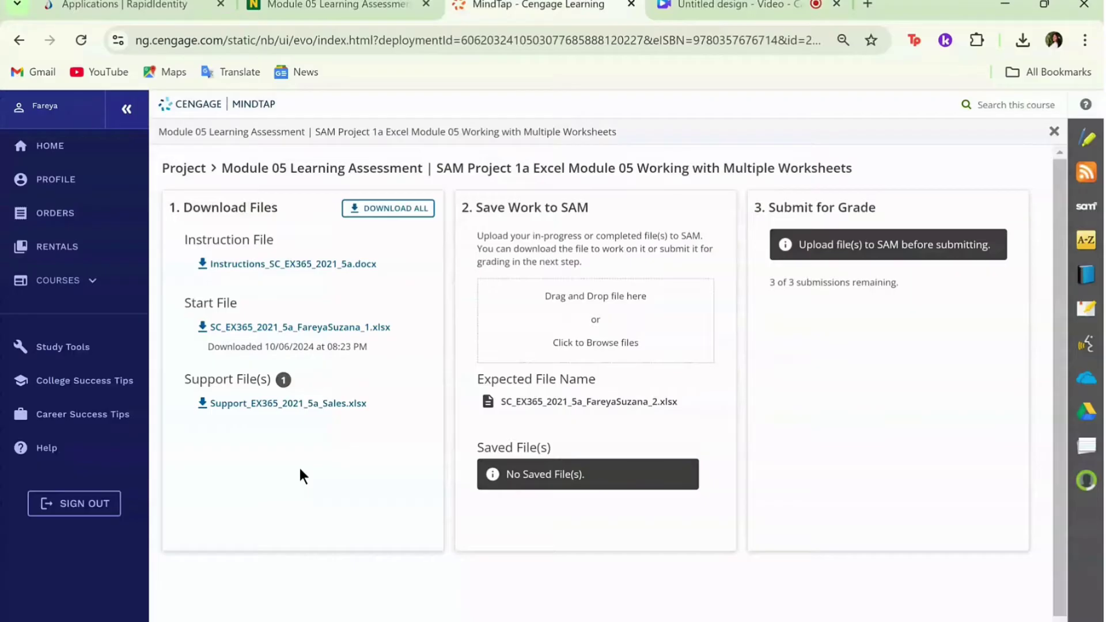
# Download Support_EX365_2021_5a_Sales.xlsx from MindTap, open it with editing enabled, then return to the project workbook.
pyautogui.click(288, 403)
pyautogui.click(828, 92)
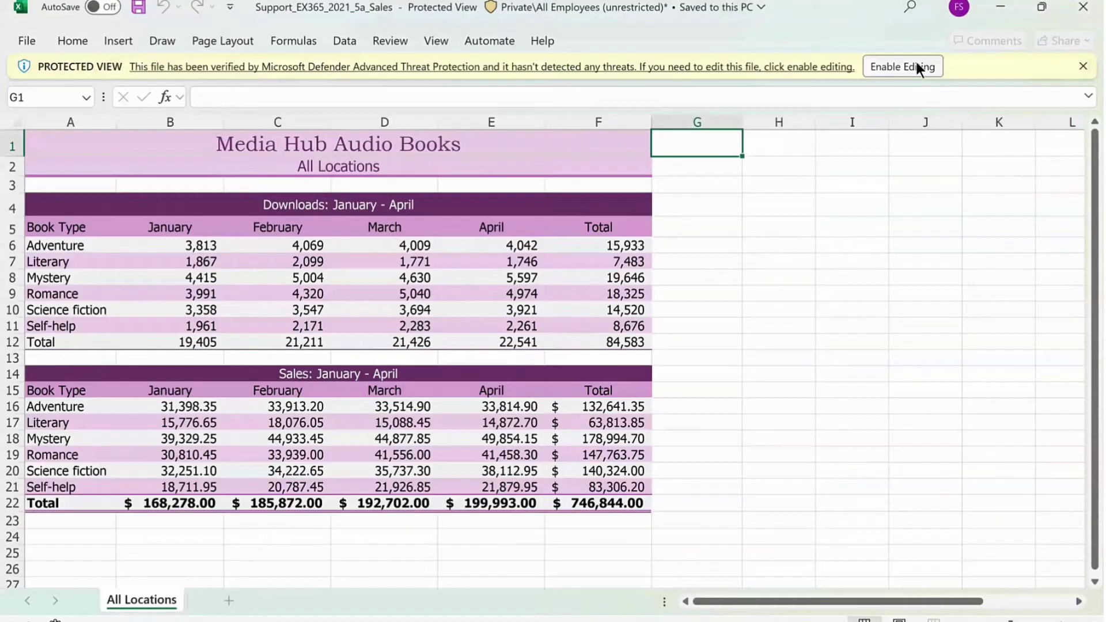
pyautogui.click(915, 67)
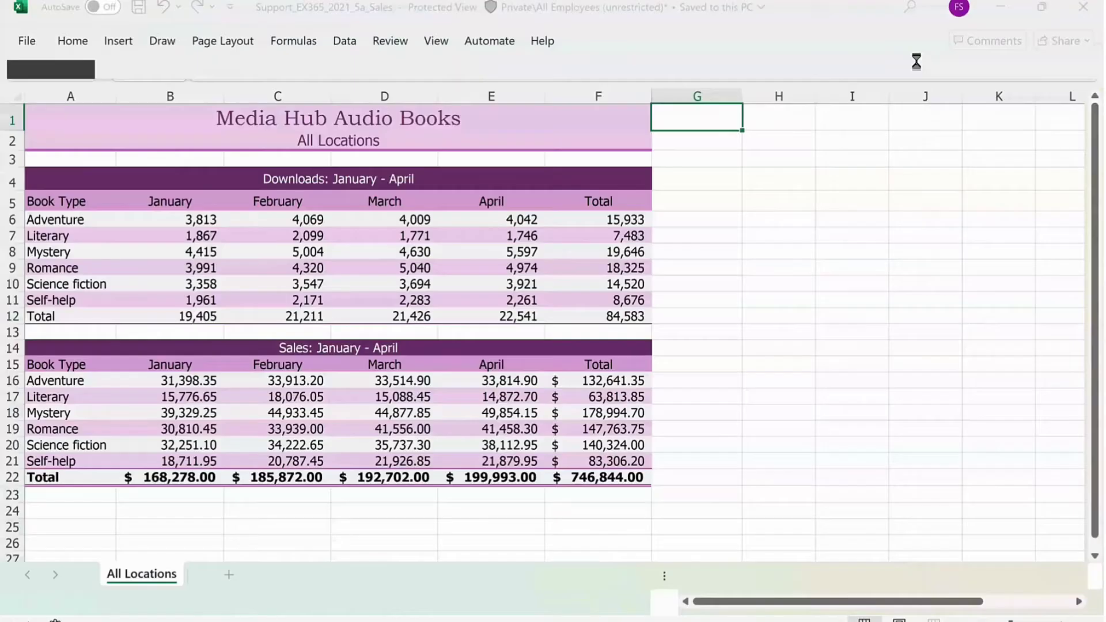
pyautogui.moveTo(792, 620)
pyautogui.moveTo(724, 564)
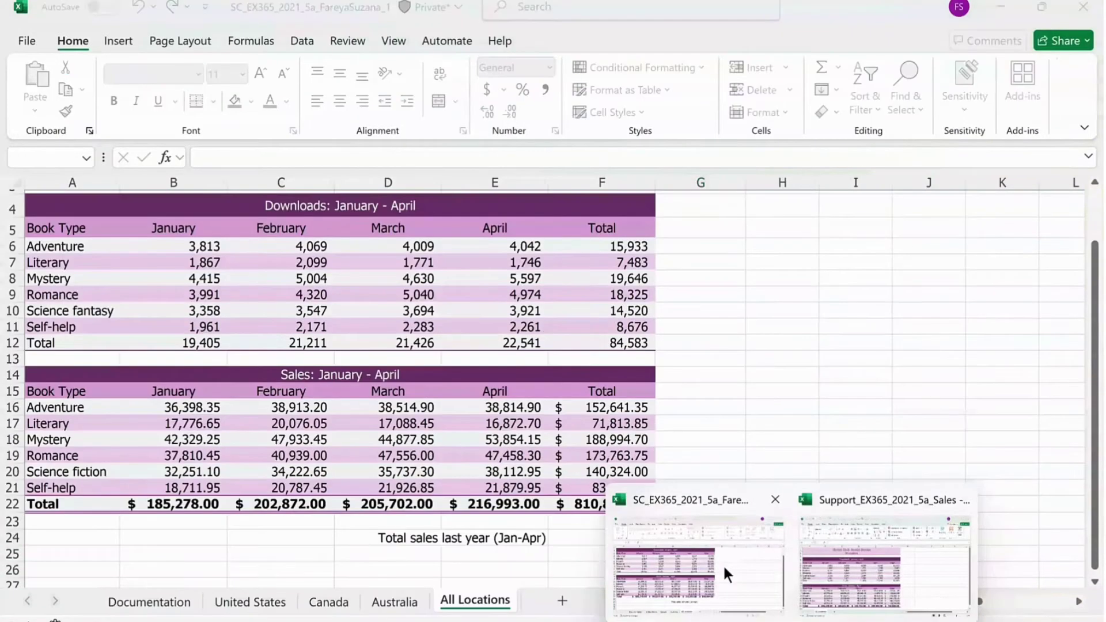
pyautogui.click(723, 564)
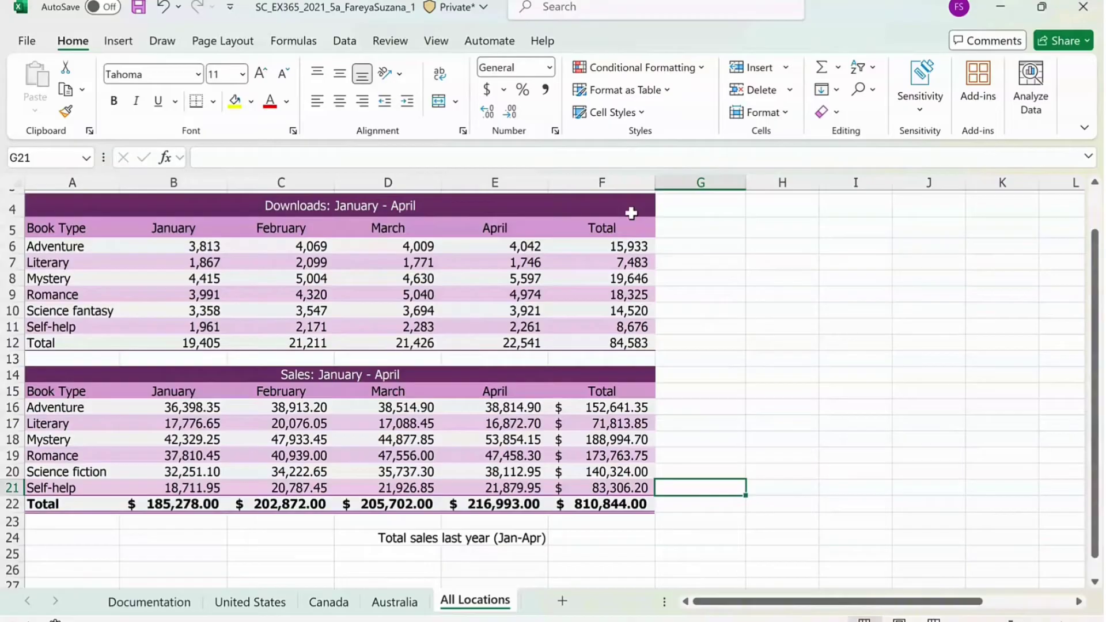
# Link F24 to the support workbook's All Locations F22 total, showing 746,844.00.
pyautogui.click(572, 535)
pyautogui.write('=')
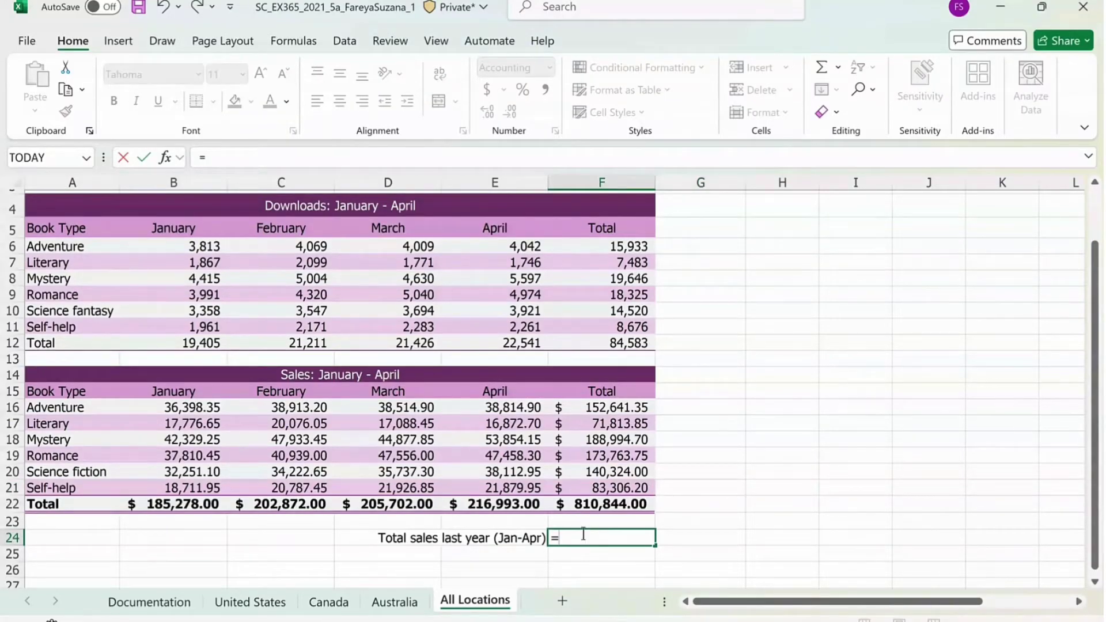
pyautogui.click(429, 43)
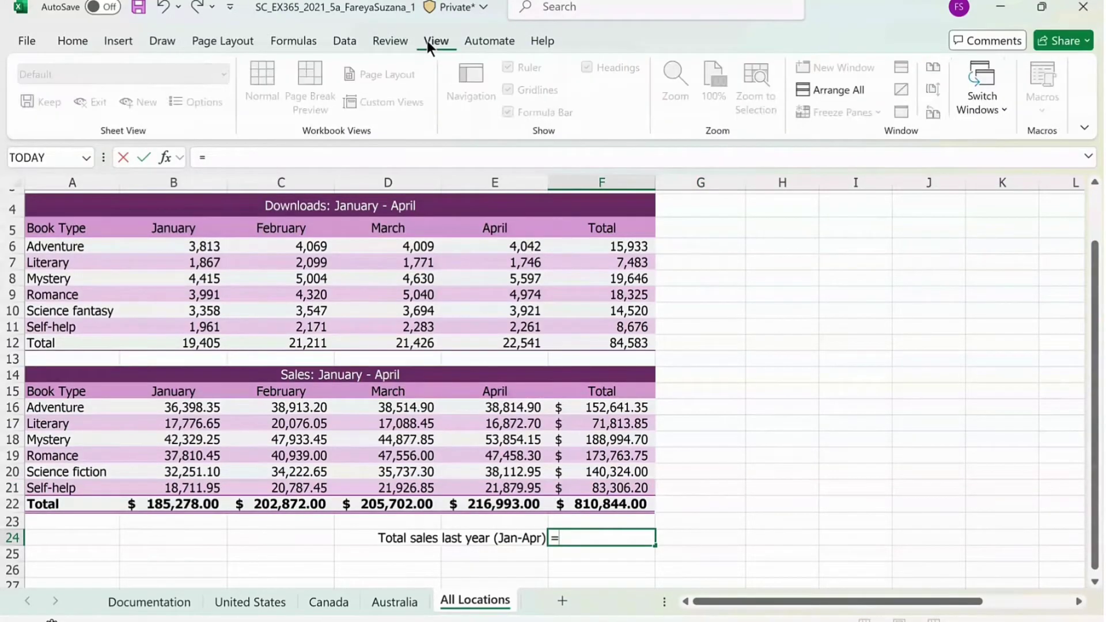
pyautogui.click(986, 108)
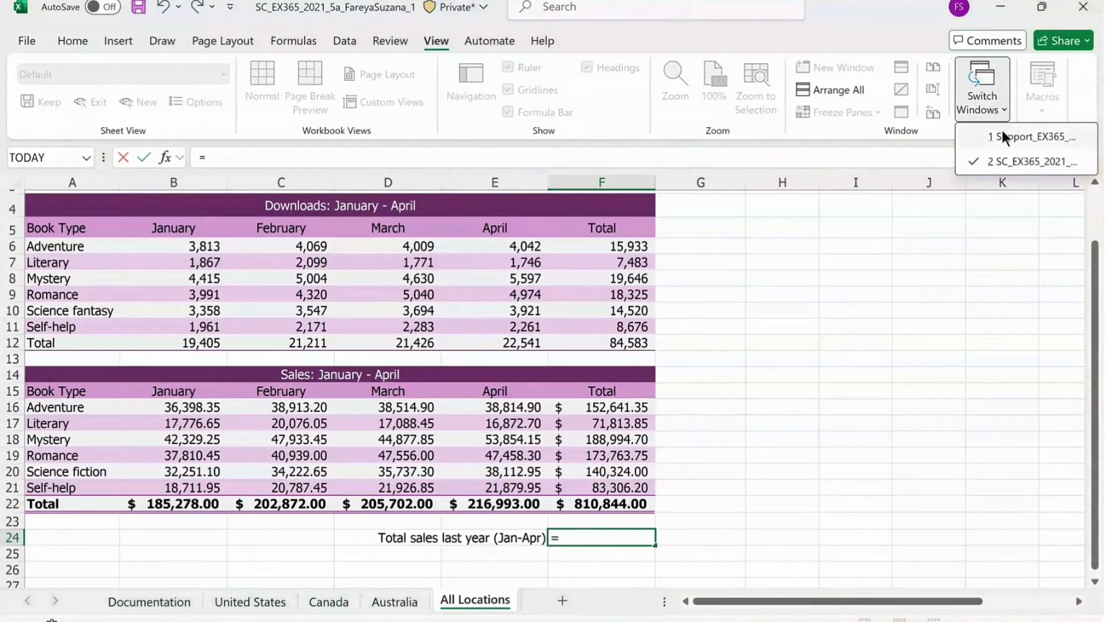
pyautogui.click(1016, 136)
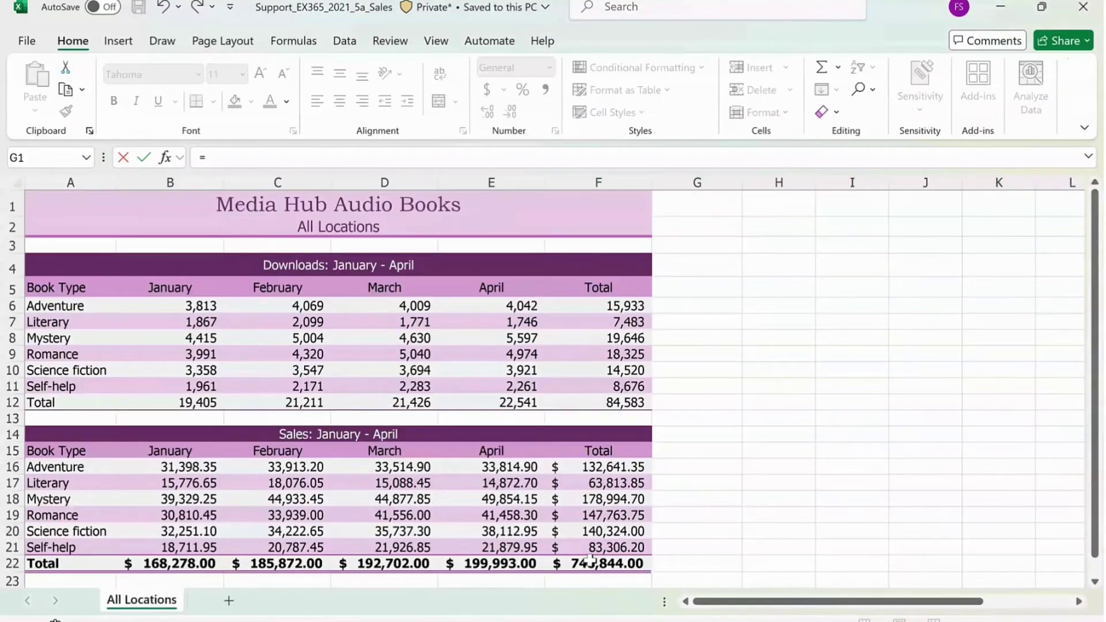
pyautogui.click(591, 557)
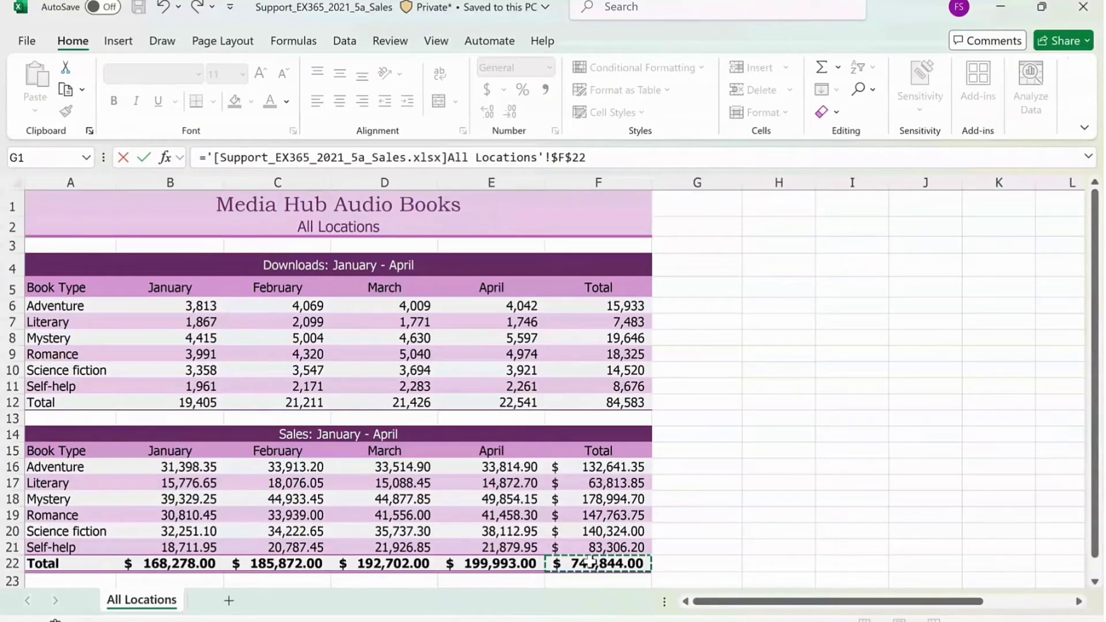
pyautogui.press('Return')
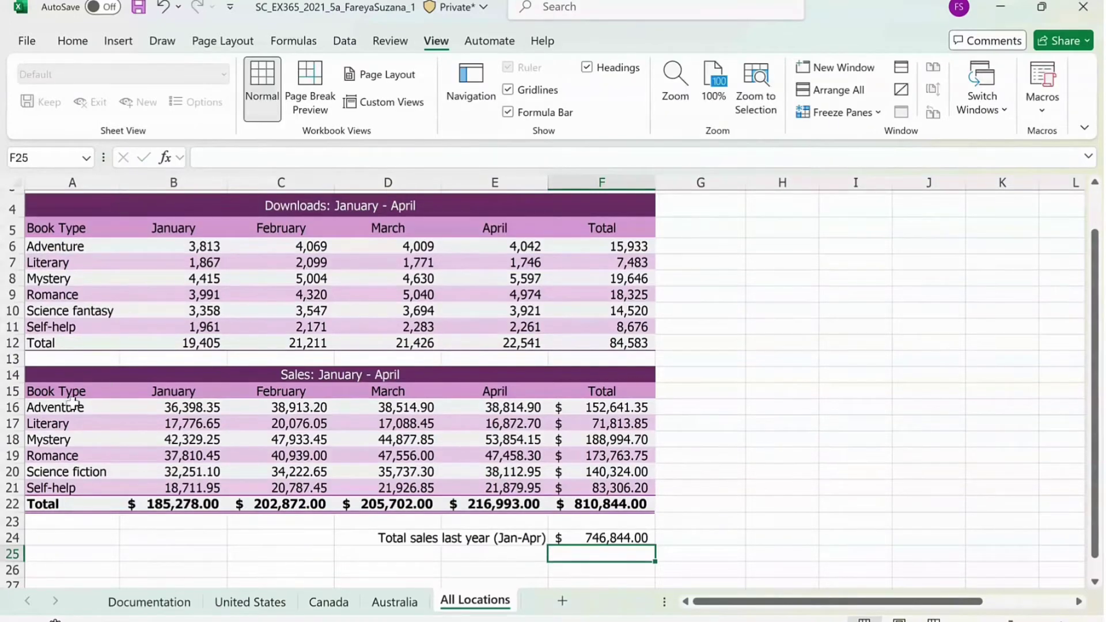
pyautogui.click(47, 407)
# Insert a 3-D pie chart of book types A16:A21 with sales totals F16:F21.
pyautogui.moveTo(47, 407); pyautogui.dragTo(54, 484)
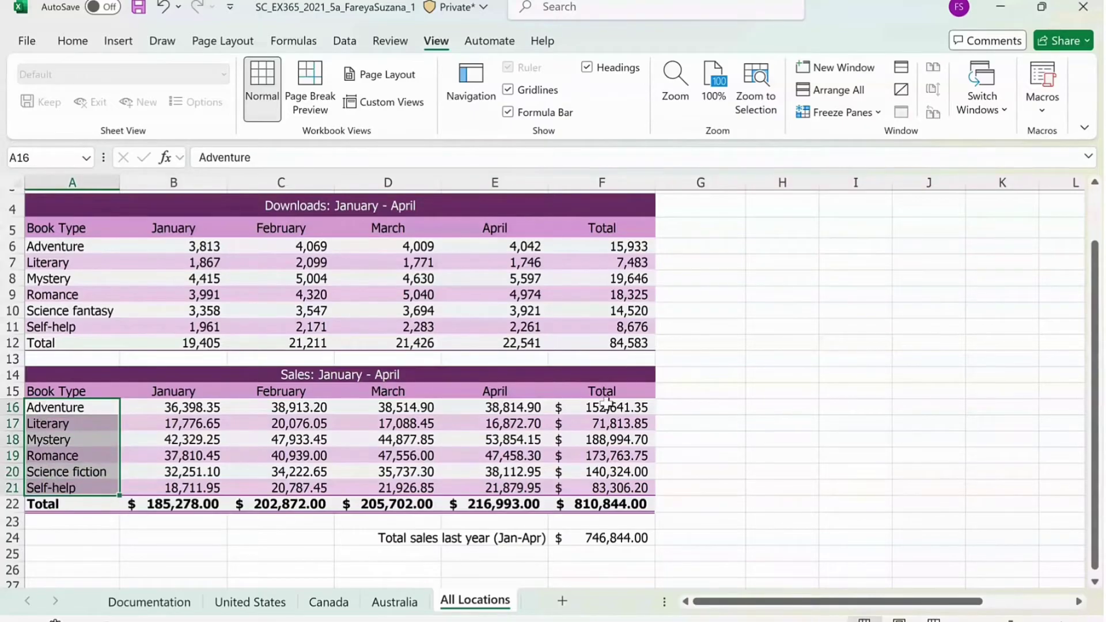
pyautogui.keyDown('ctrl'); pyautogui.moveTo(607, 404); pyautogui.dragTo(601, 487); pyautogui.keyUp('ctrl')
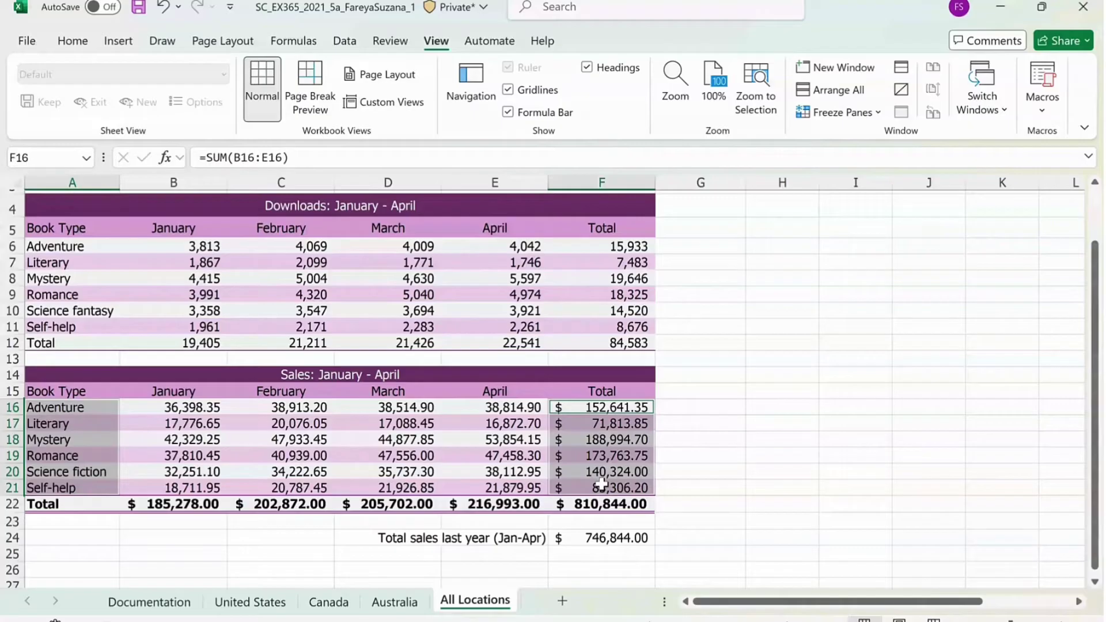
pyautogui.click(130, 43)
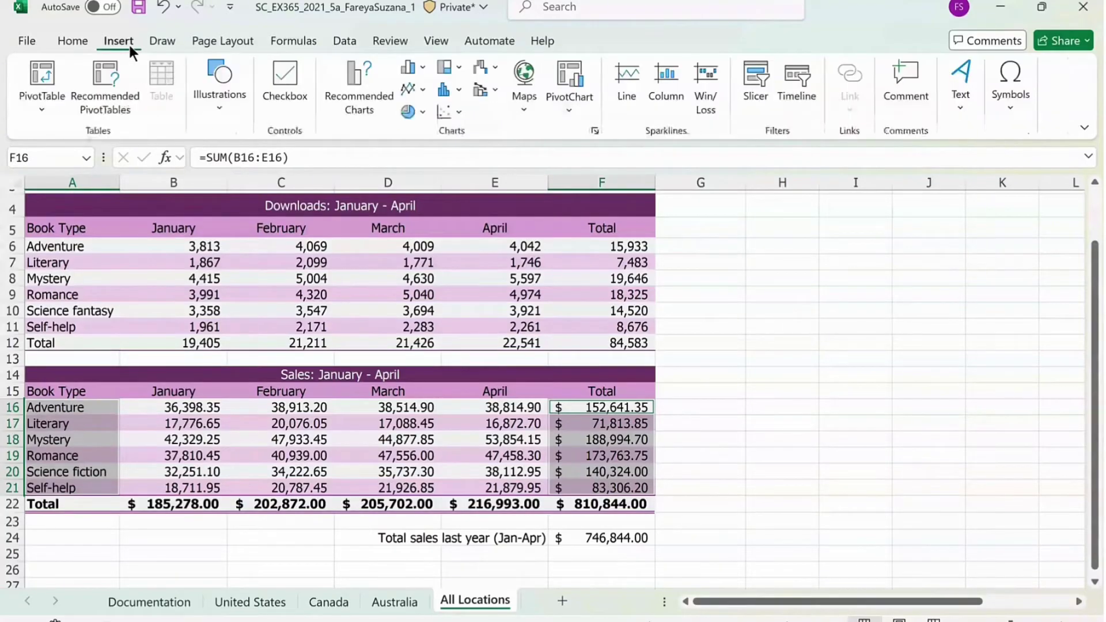
pyautogui.click(421, 113)
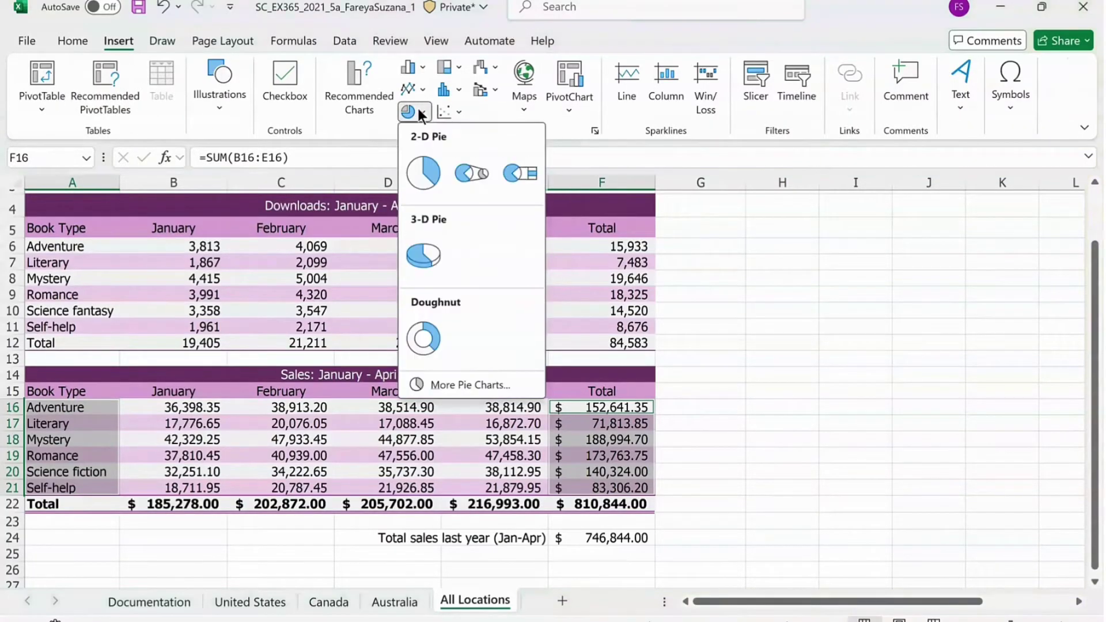
pyautogui.click(425, 254)
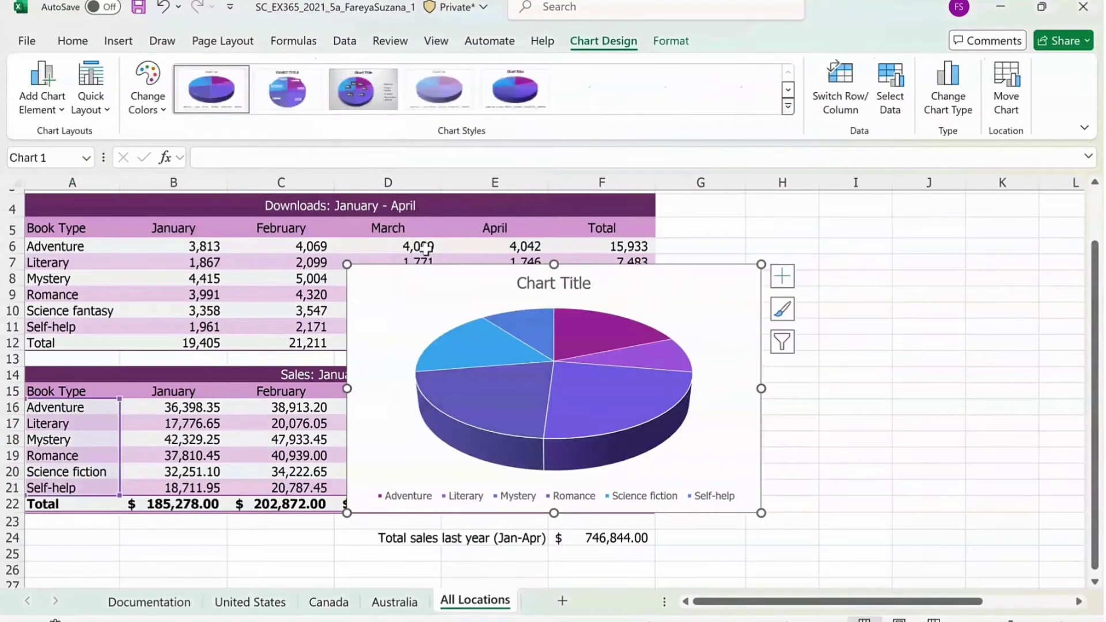
# Move the pie chart below the sales table and widen it to fill the space.
pyautogui.scroll(-1, 425, 248)
pyautogui.moveTo(677, 280); pyautogui.dragTo(462, 533)
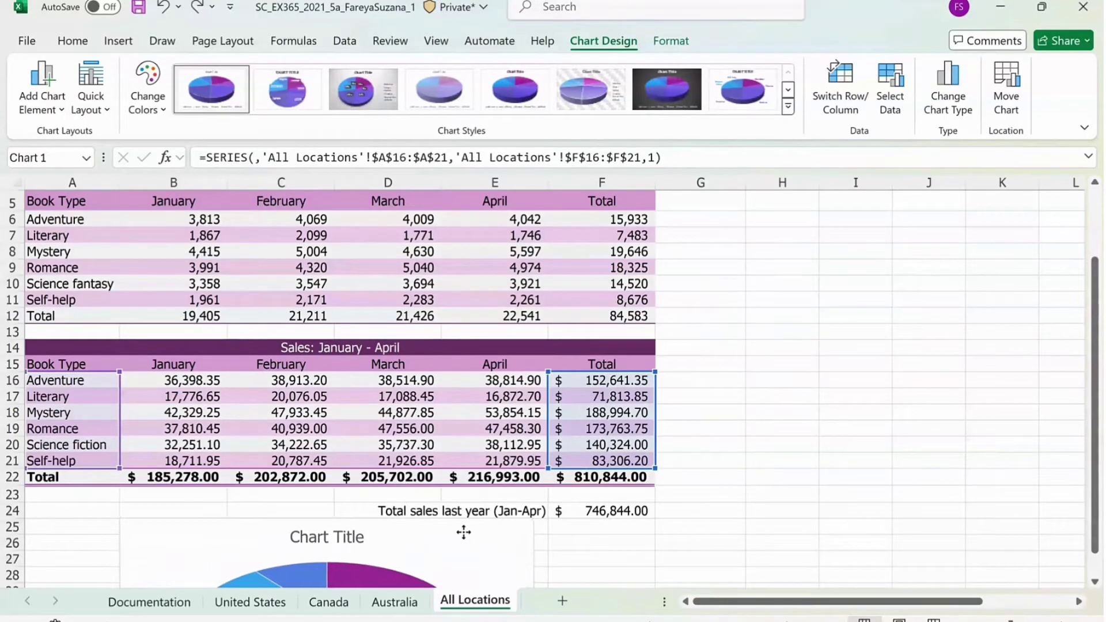
pyautogui.click(913, 344)
pyautogui.scroll(-5, 913, 344)
pyautogui.click(536, 530)
pyautogui.moveTo(536, 530); pyautogui.dragTo(656, 533)
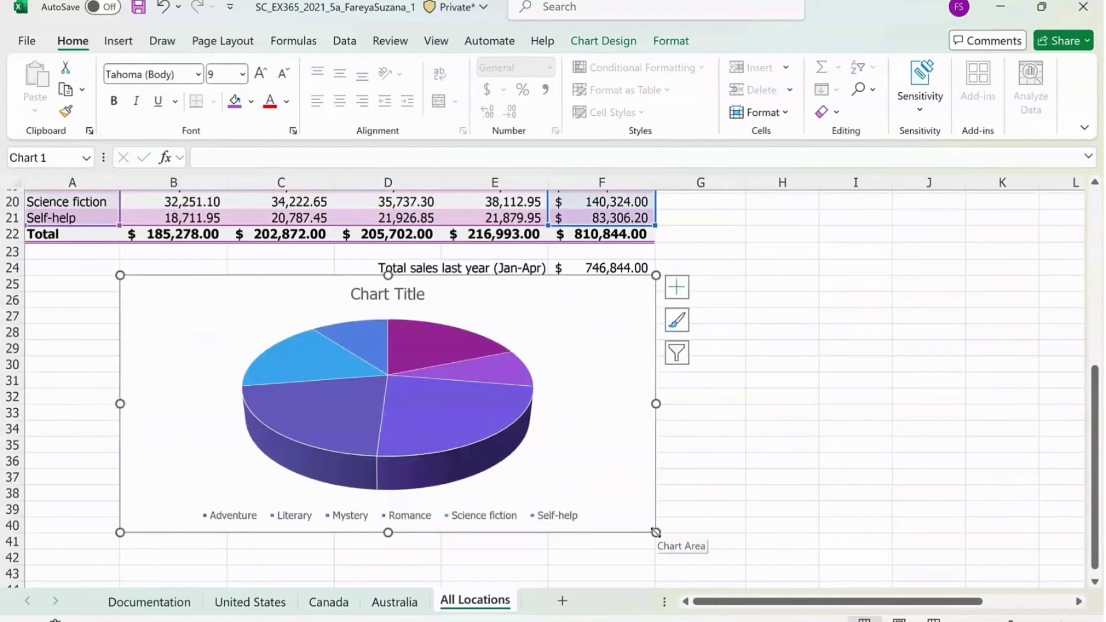
# Replace the pie chart's placeholder title with 'Total Sales'.
pyautogui.press('Escape')
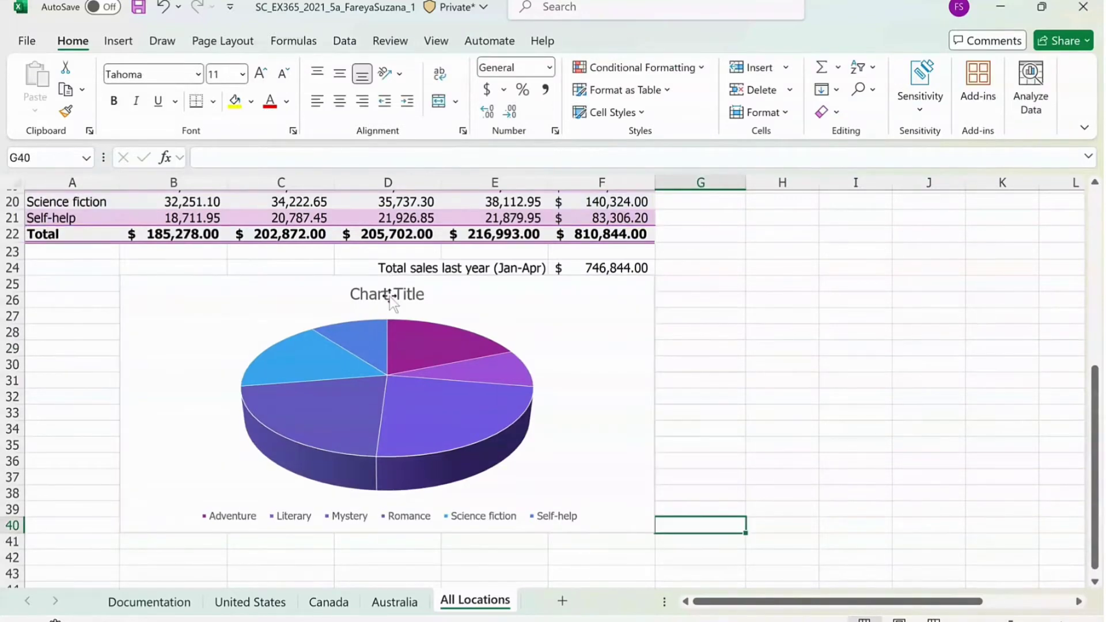
pyautogui.doubleClick(390, 295)
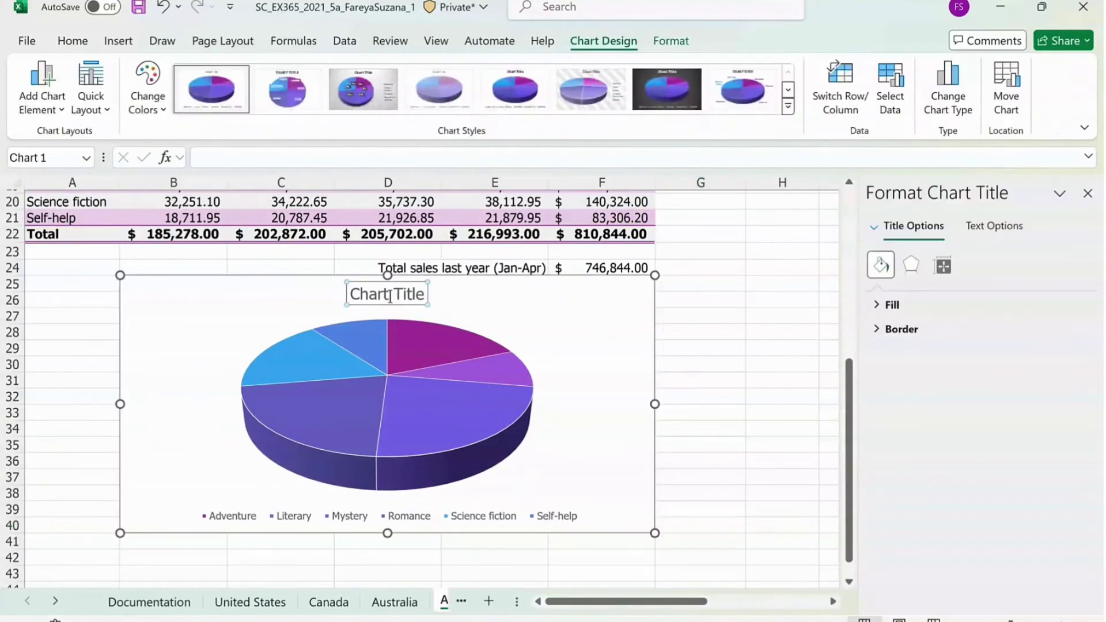
pyautogui.tripleClick(390, 295)
pyautogui.write('Total Sales')
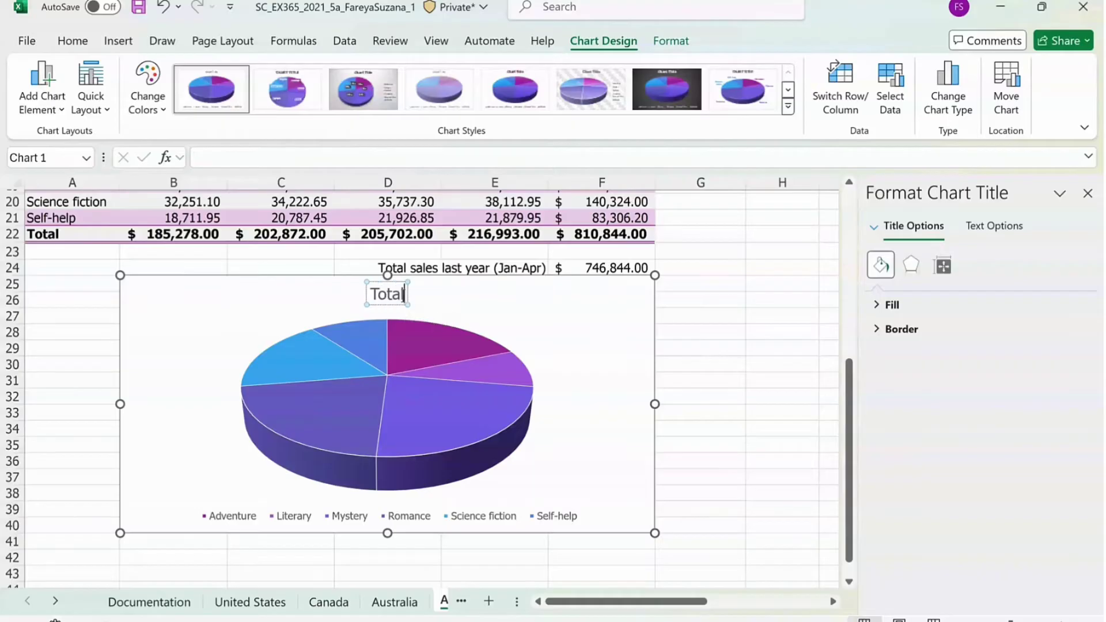
pyautogui.click(701, 394)
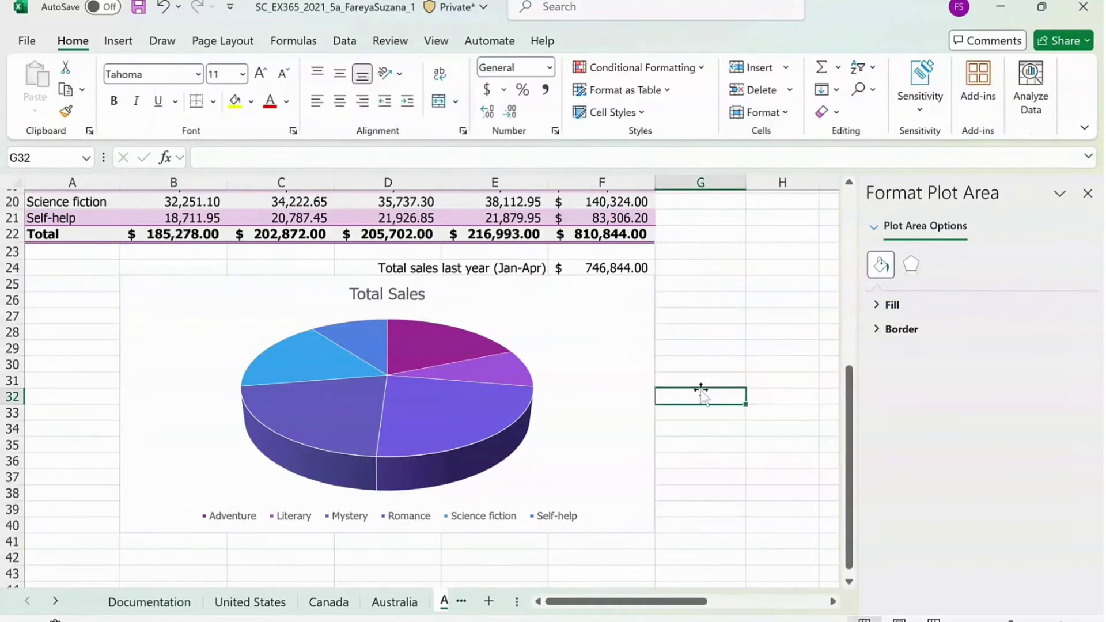
pyautogui.click(636, 323)
pyautogui.click(668, 294)
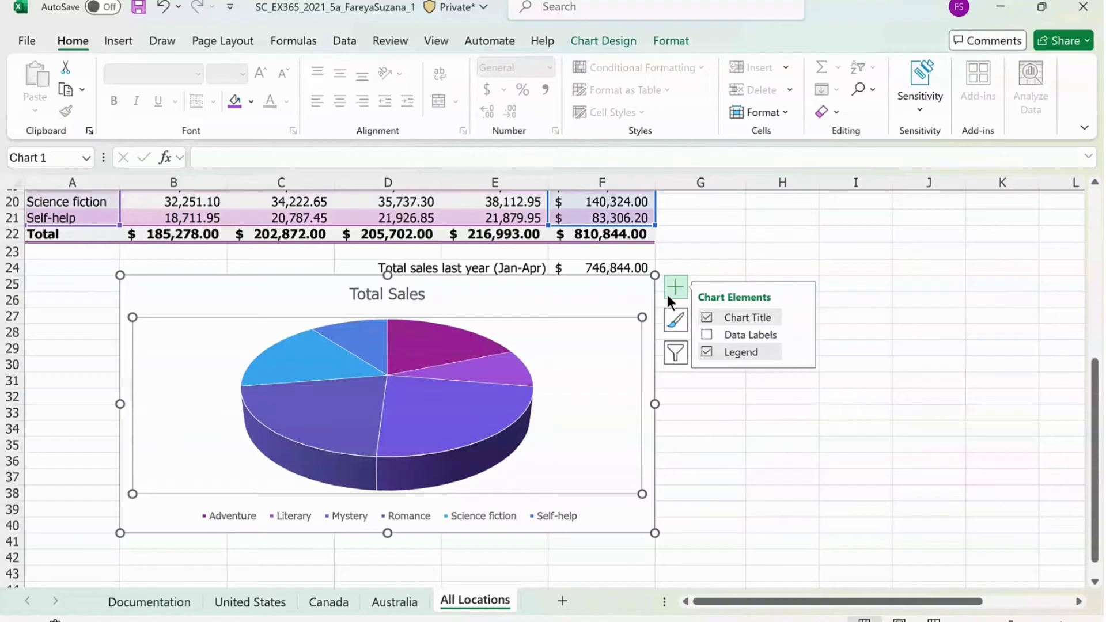
# Add value data labels at the Outside End position of each pie slice.
pyautogui.click(800, 334)
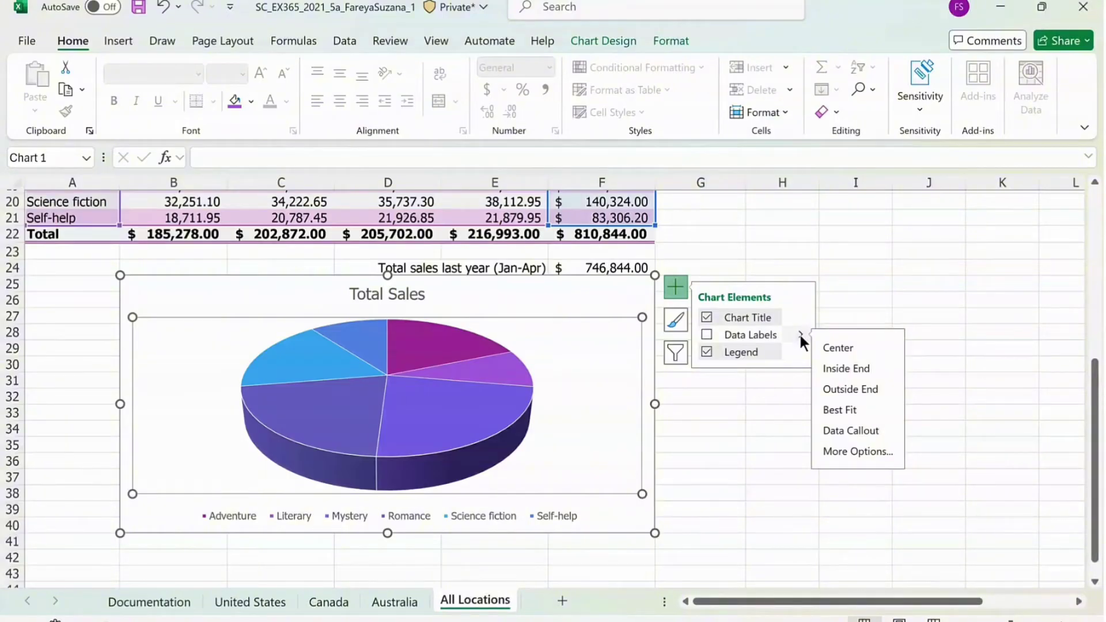
pyautogui.click(869, 387)
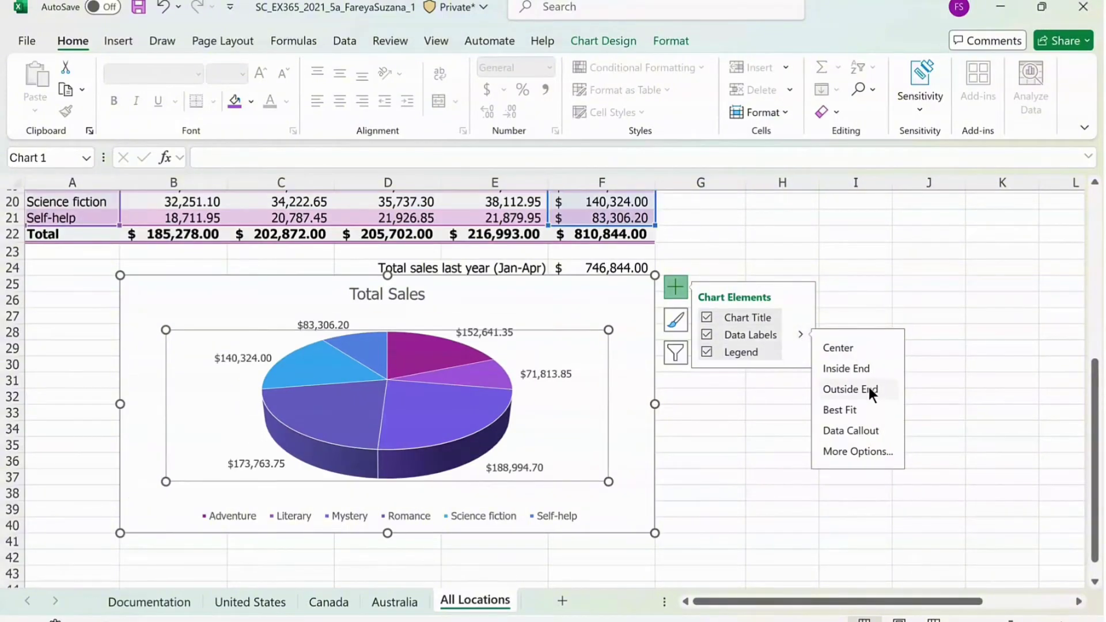
pyautogui.click(849, 453)
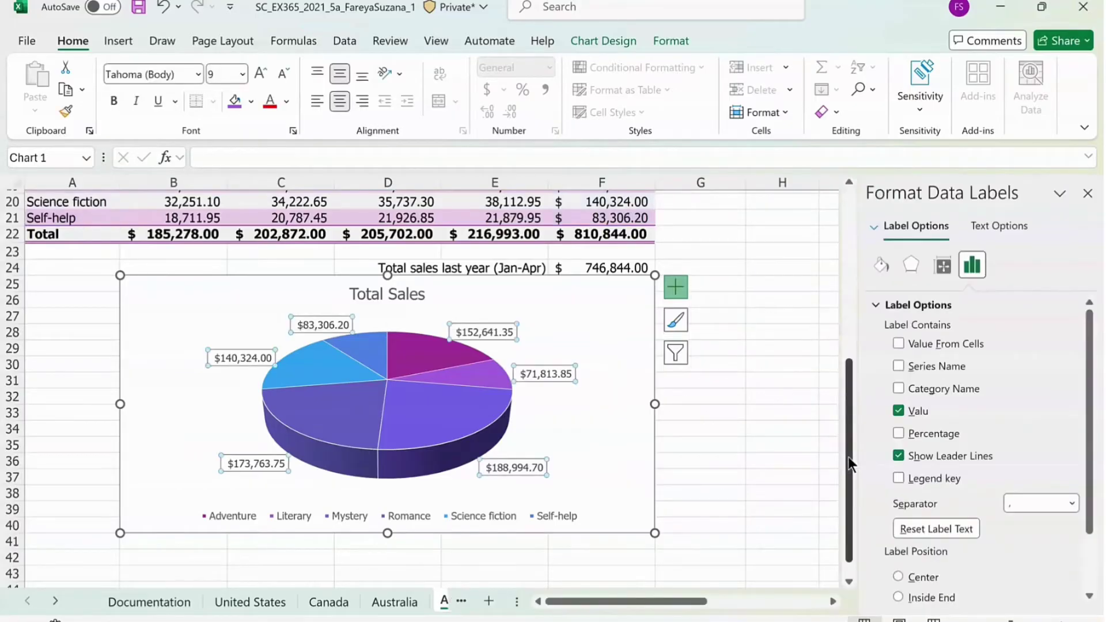
# Make the pie data labels show each book type's category name and percentage.
pyautogui.click(898, 388)
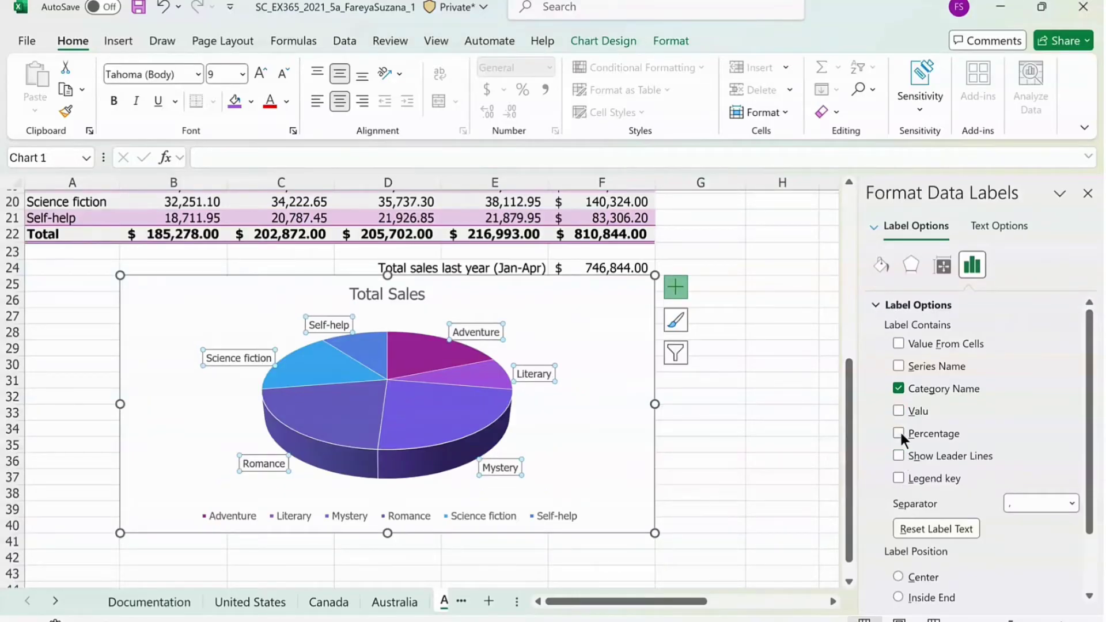
pyautogui.click(899, 433)
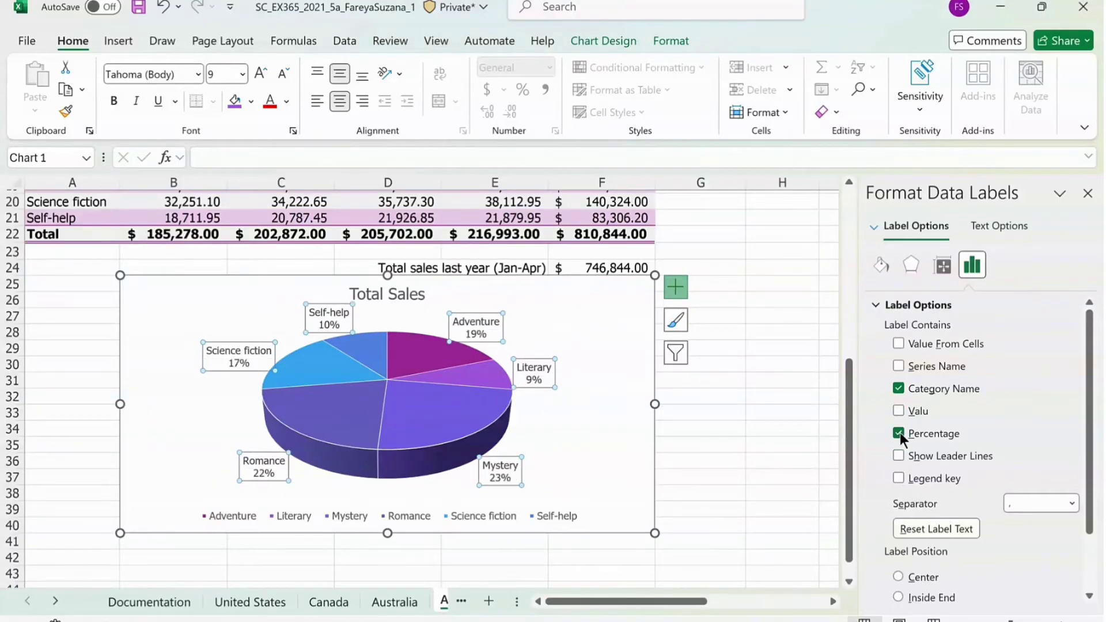
pyautogui.click(873, 305)
# Format the label numbers as Percentage with 1 decimal place.
pyautogui.click(876, 326)
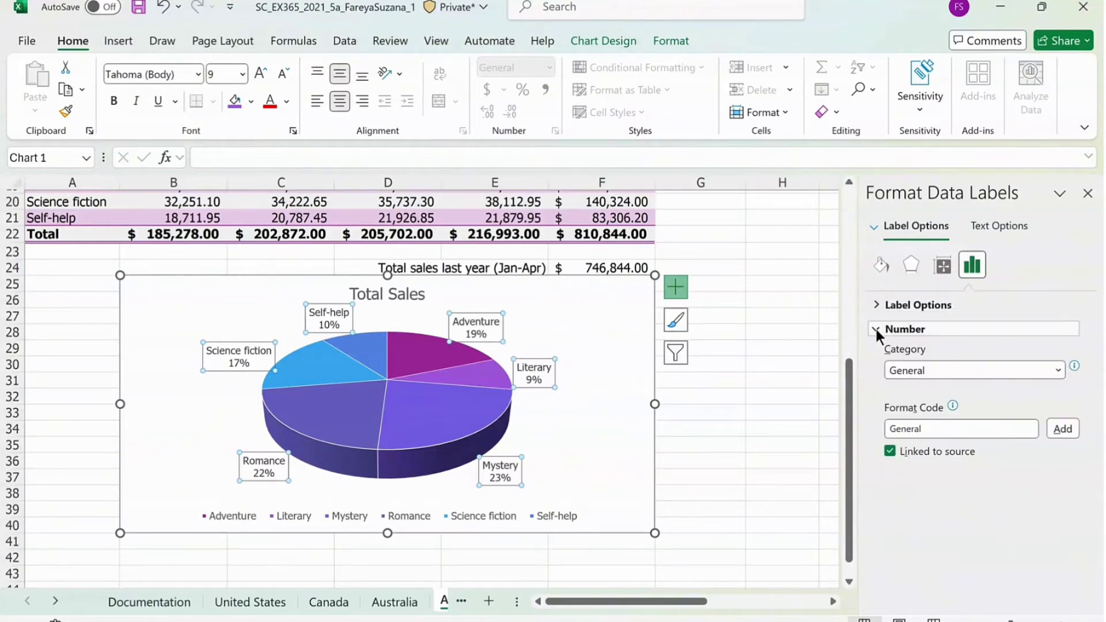
pyautogui.click(1056, 369)
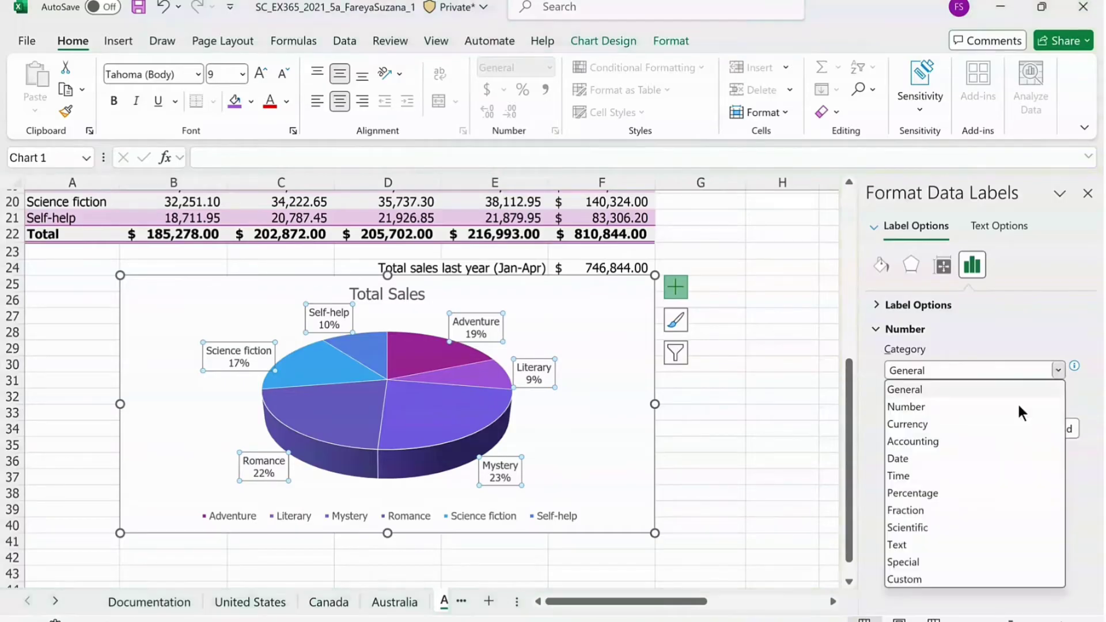
pyautogui.click(926, 494)
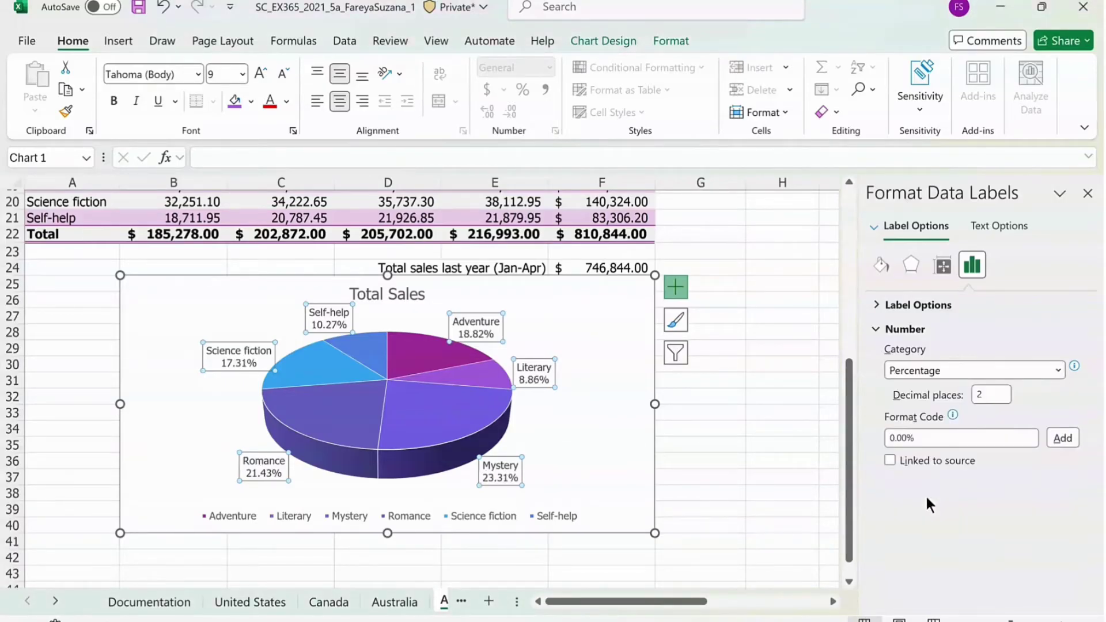
pyautogui.click(984, 395)
pyautogui.press('BackSpace')
pyautogui.write('1')
pyautogui.click(1088, 194)
pyautogui.click(425, 419)
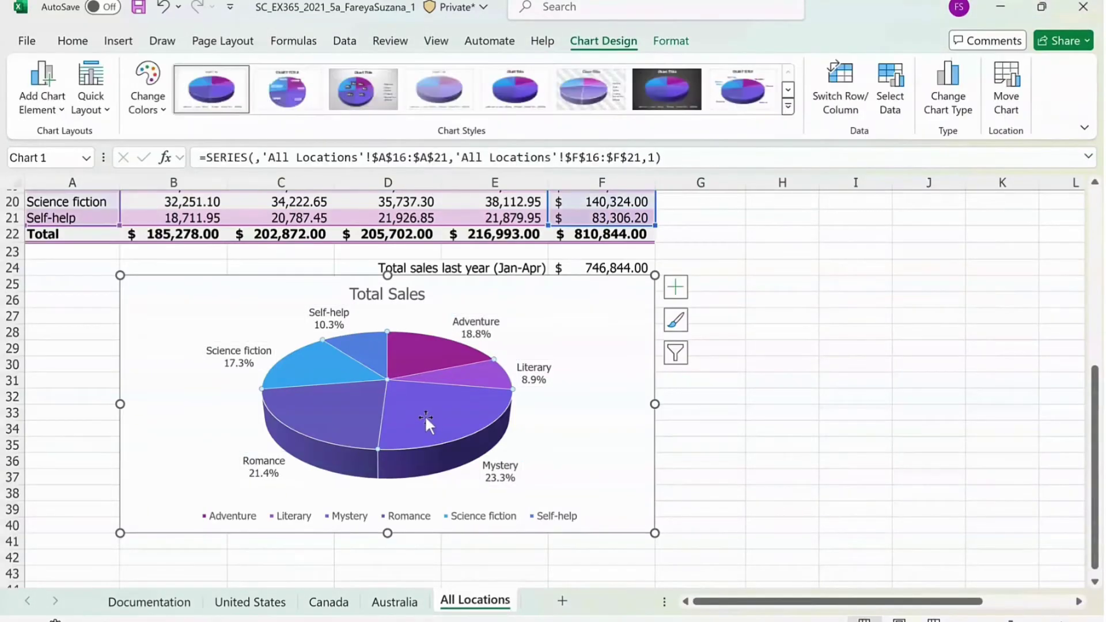
pyautogui.click(426, 414)
# Set the Mystery slice's Point Explosion to 8% in Format Data Point.
pyautogui.rightClick(426, 415)
pyautogui.click(427, 417)
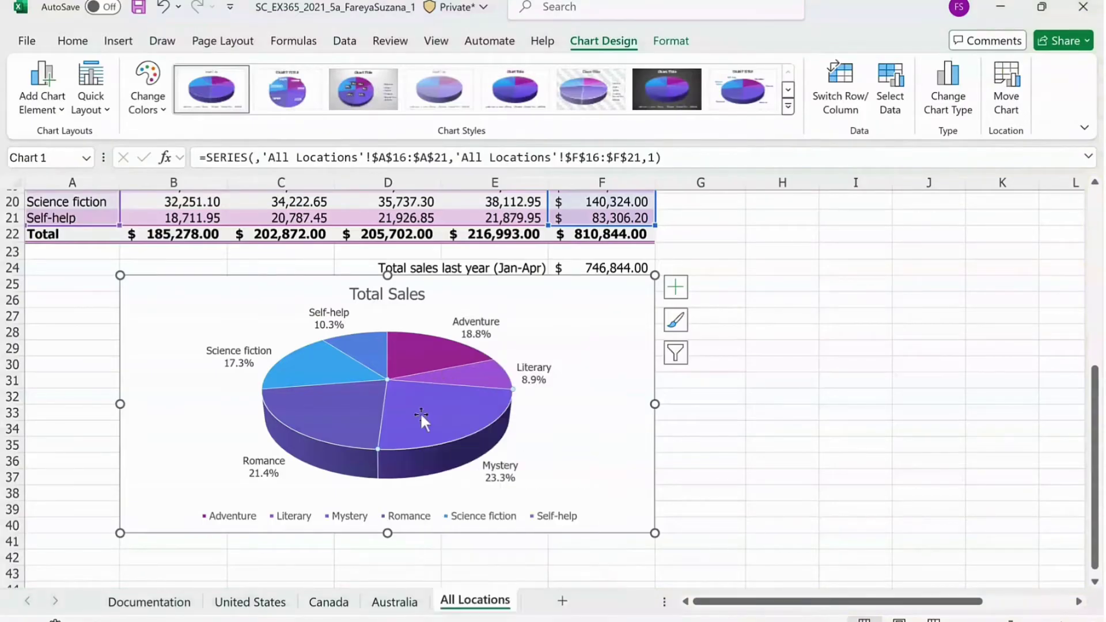
pyautogui.doubleClick(466, 410)
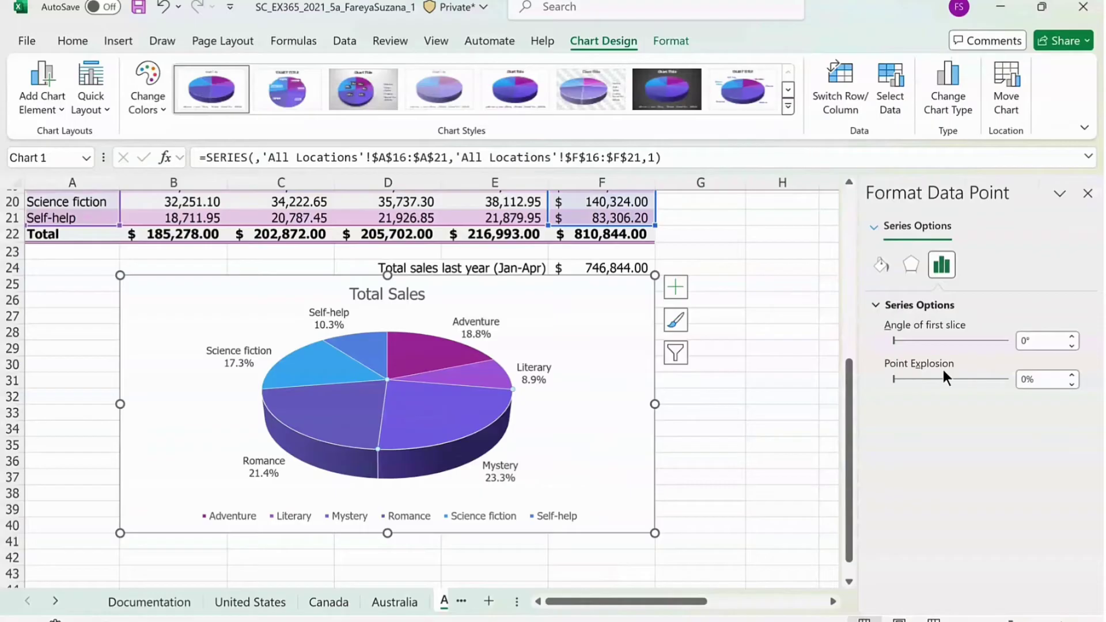
pyautogui.click(1071, 374)
pyautogui.click(1071, 374)
pyautogui.click(1071, 375)
pyautogui.click(1072, 374)
pyautogui.click(1071, 374)
pyautogui.click(1071, 374)
pyautogui.click(1071, 374)
pyautogui.click(1072, 374)
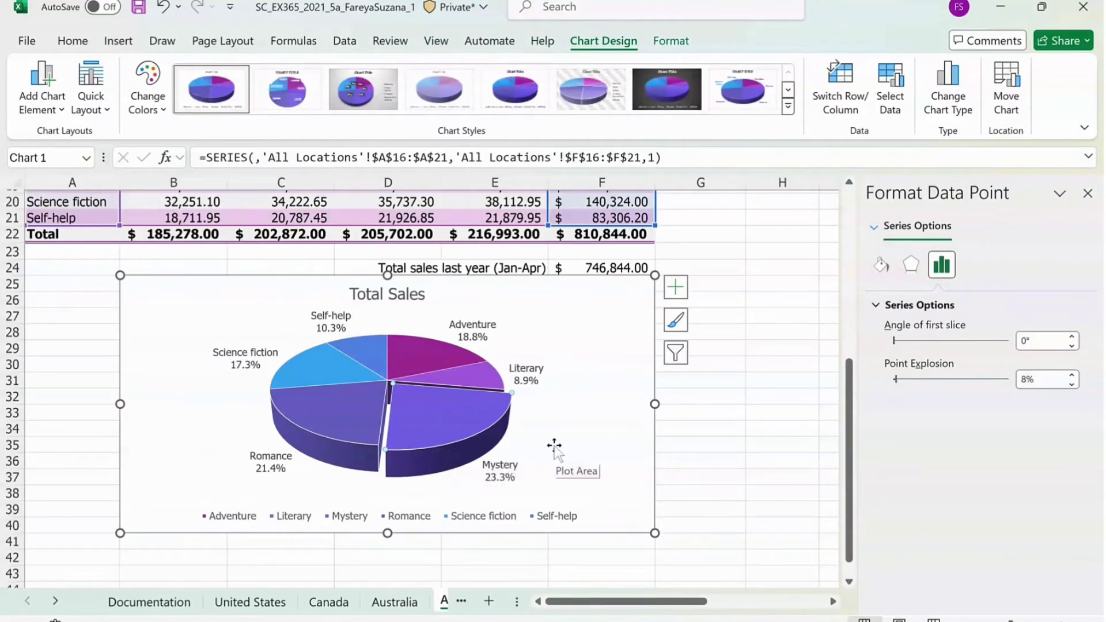
pyautogui.click(1087, 193)
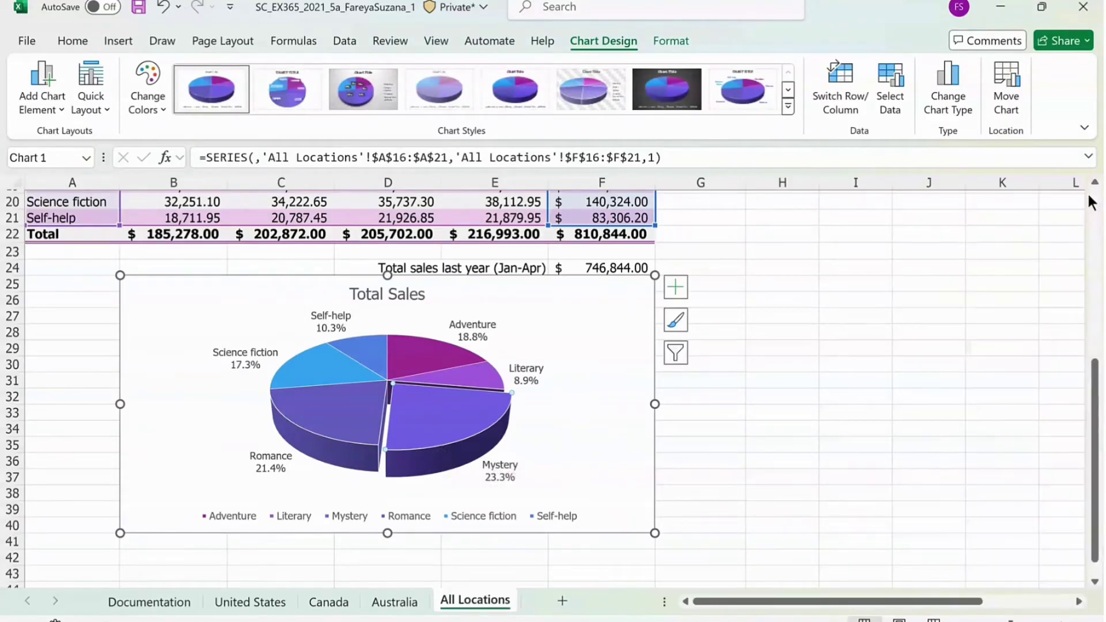
# Set the pie chart's legend to None through Add Chart Element.
pyautogui.click(602, 41)
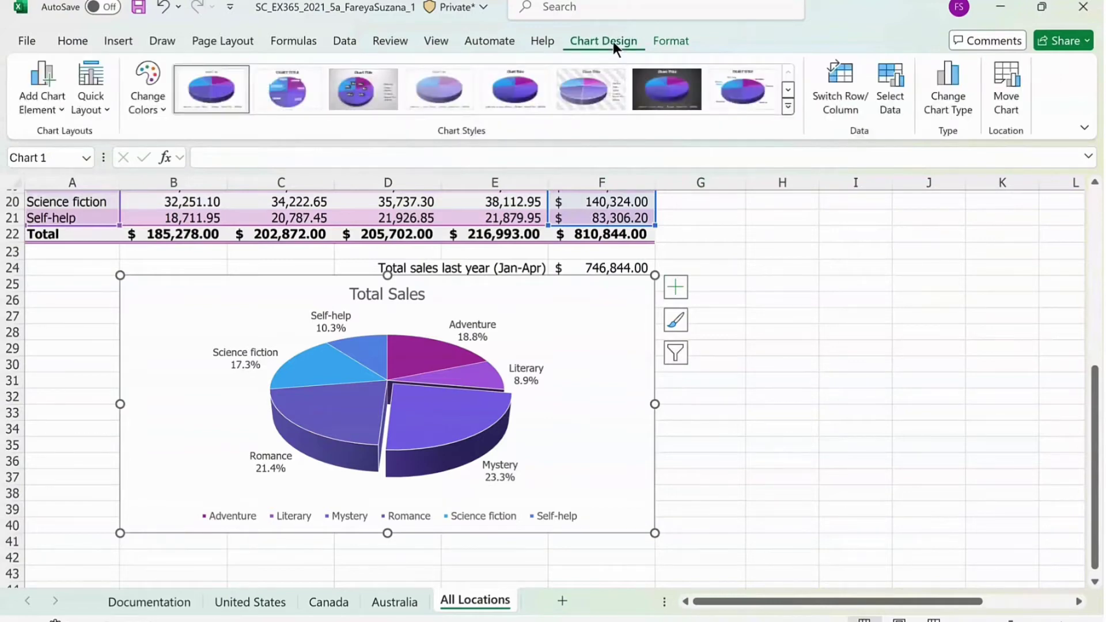
pyautogui.click(50, 109)
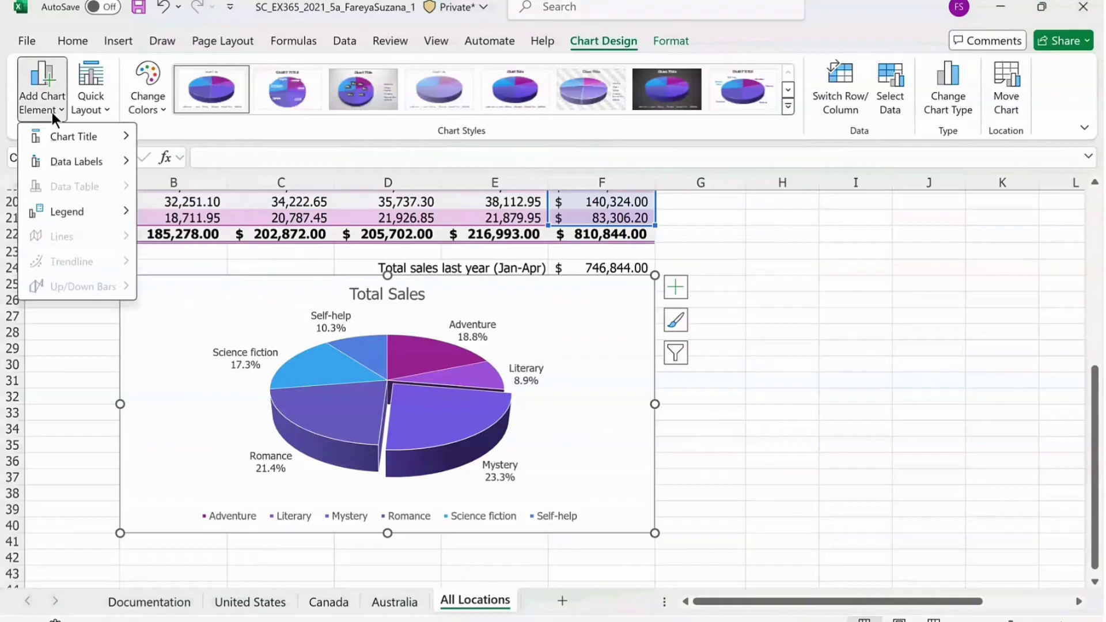
pyautogui.moveTo(122, 222)
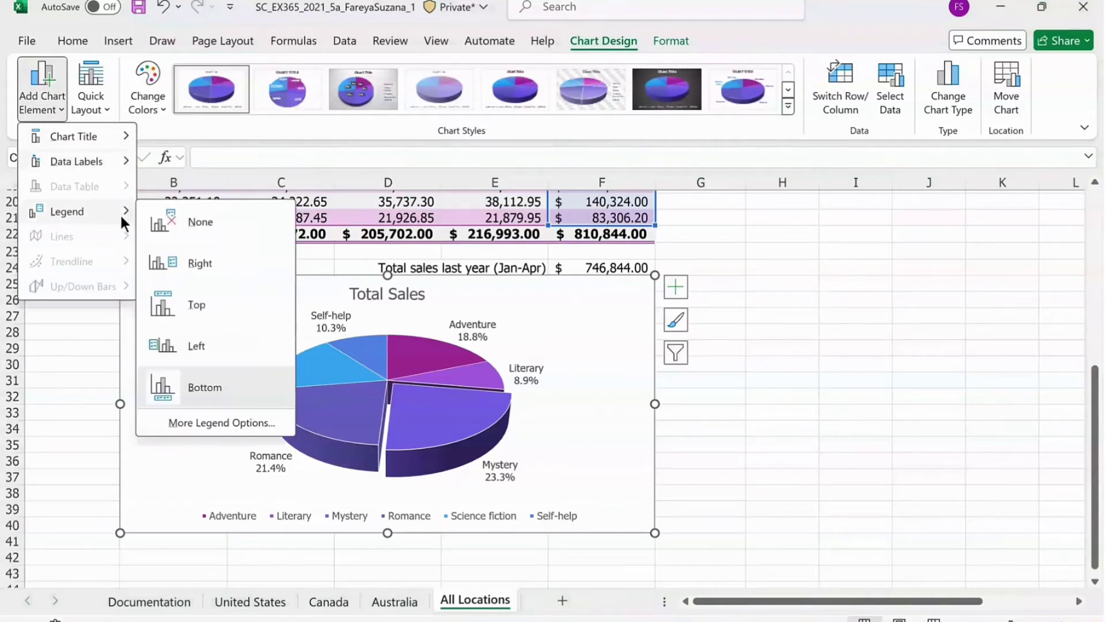
pyautogui.click(180, 218)
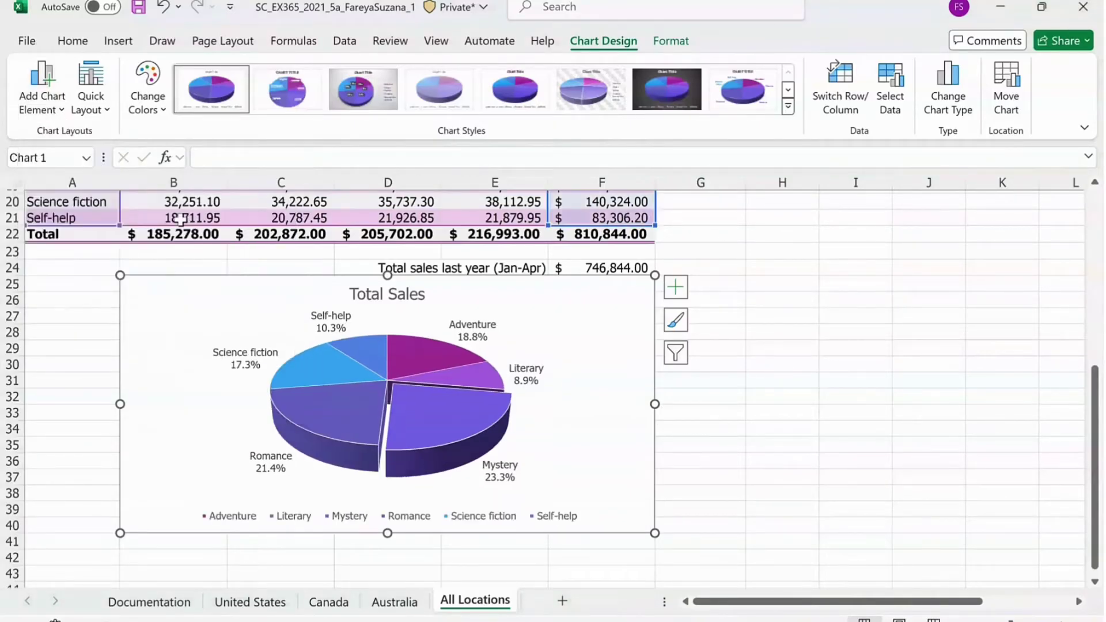
pyautogui.click(789, 348)
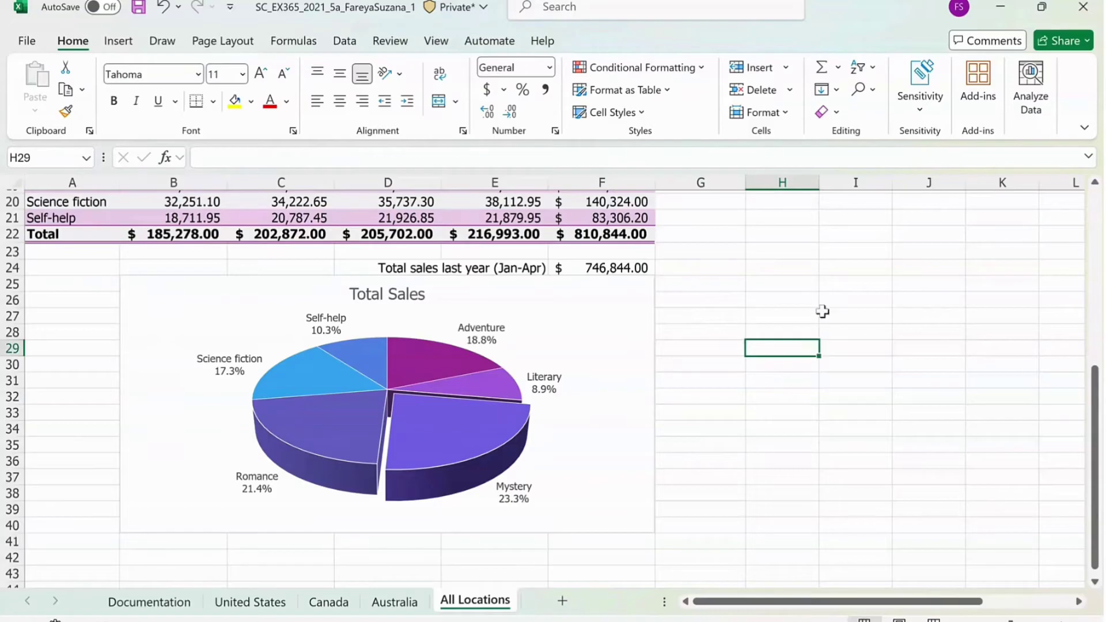
# Set custom top and bottom page margins of 0.25 inch.
pyautogui.click(233, 39)
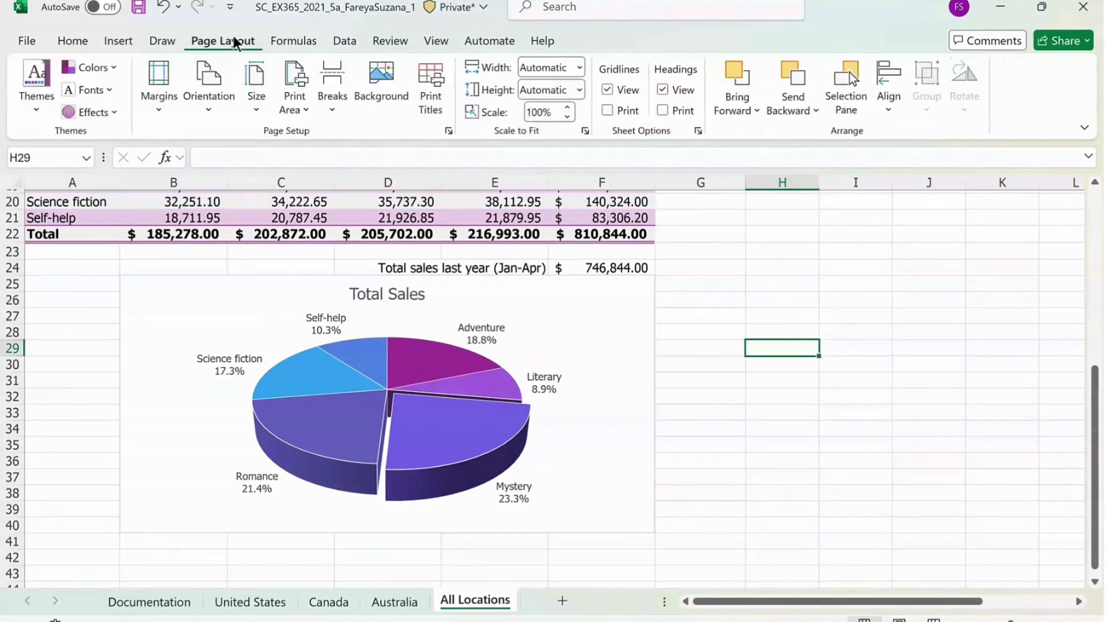
pyautogui.click(155, 103)
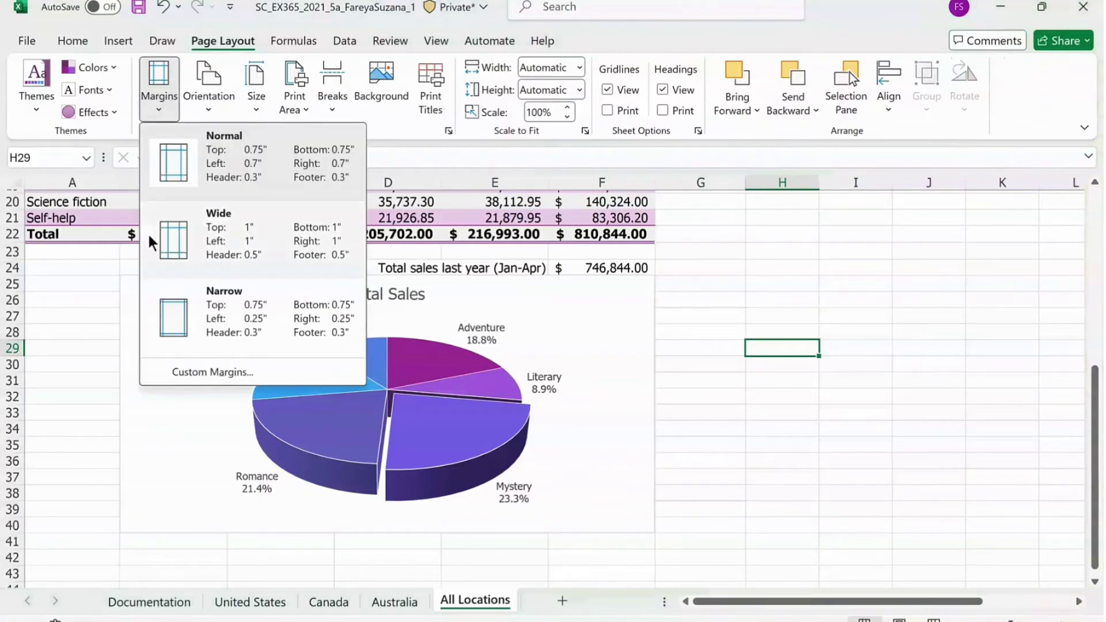
pyautogui.click(190, 372)
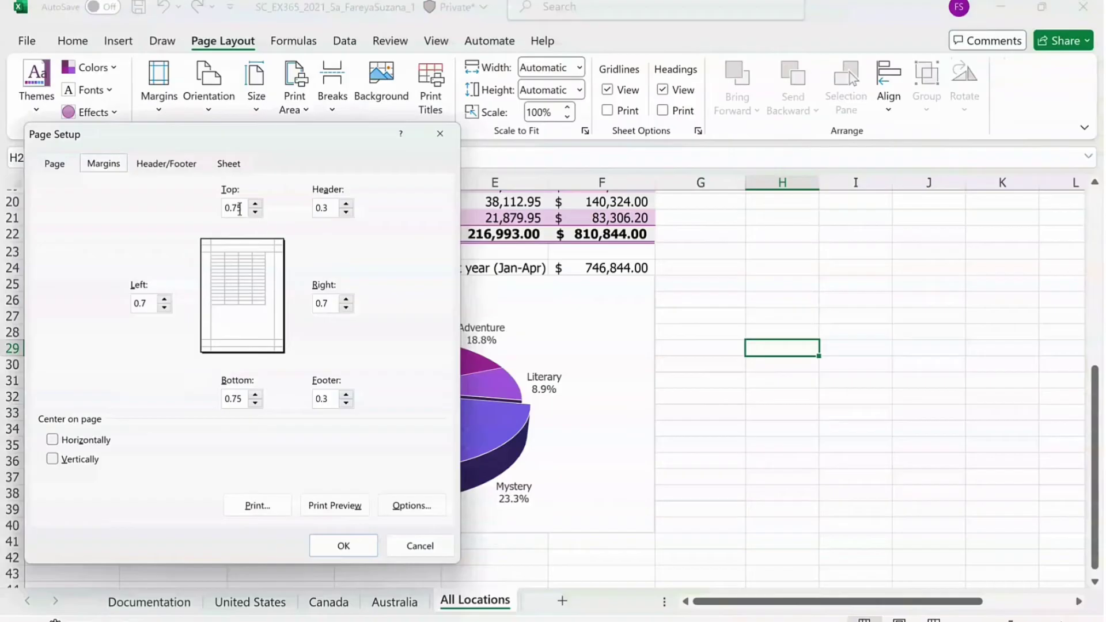
pyautogui.click(242, 209)
pyautogui.press('BackSpace')
pyautogui.press('BackSpace')
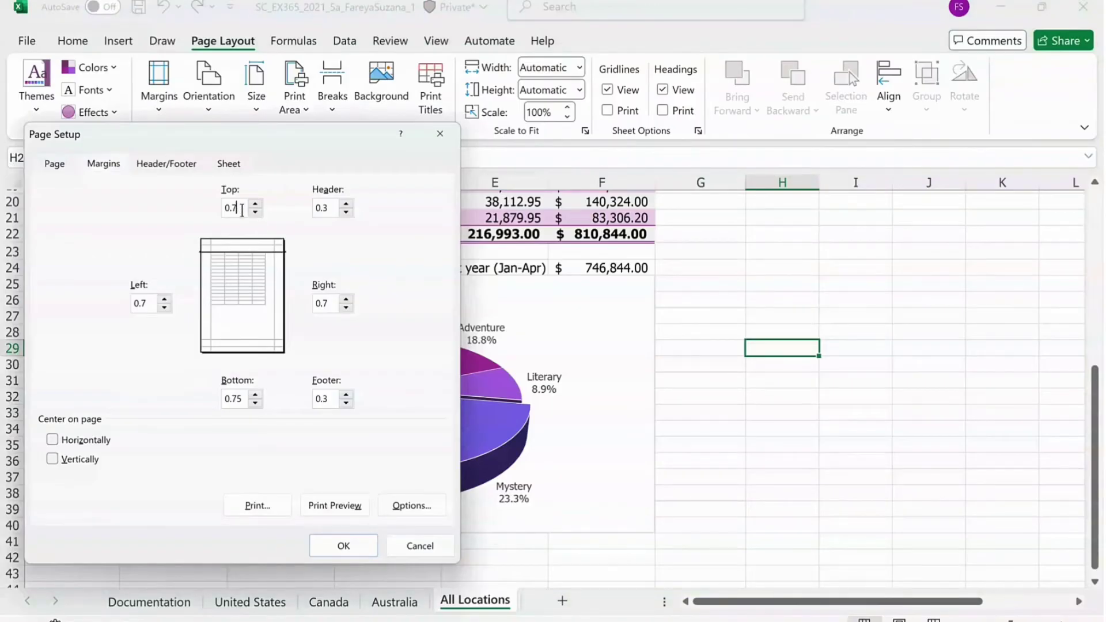
pyautogui.write('25')
pyautogui.click(241, 399)
pyautogui.press('BackSpace')
pyautogui.press('BackSpace')
pyautogui.write('25')
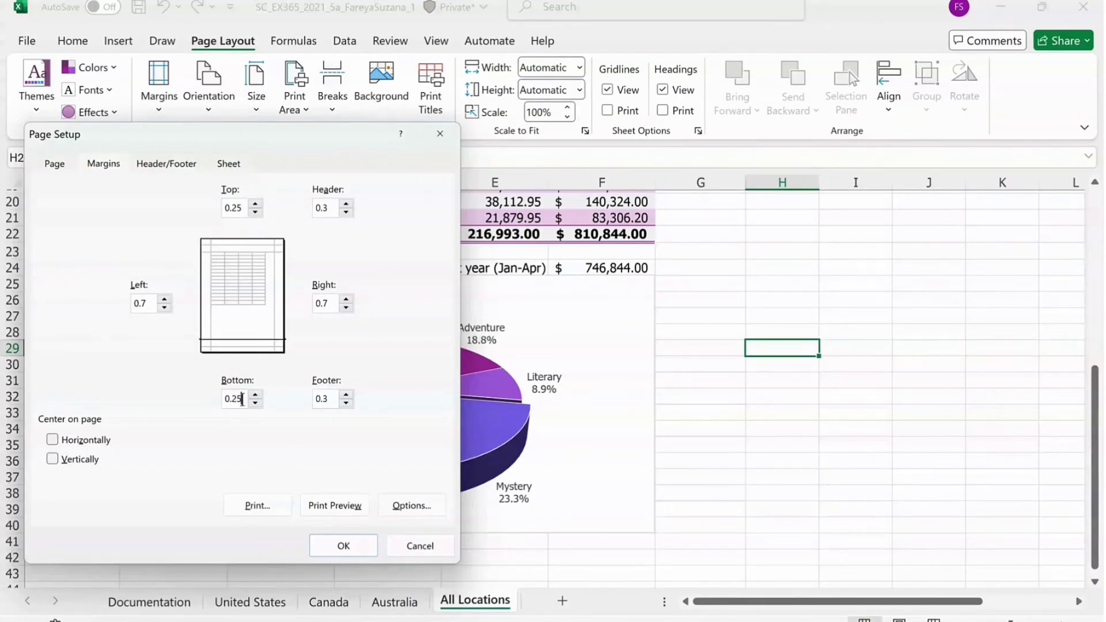
pyautogui.click(353, 545)
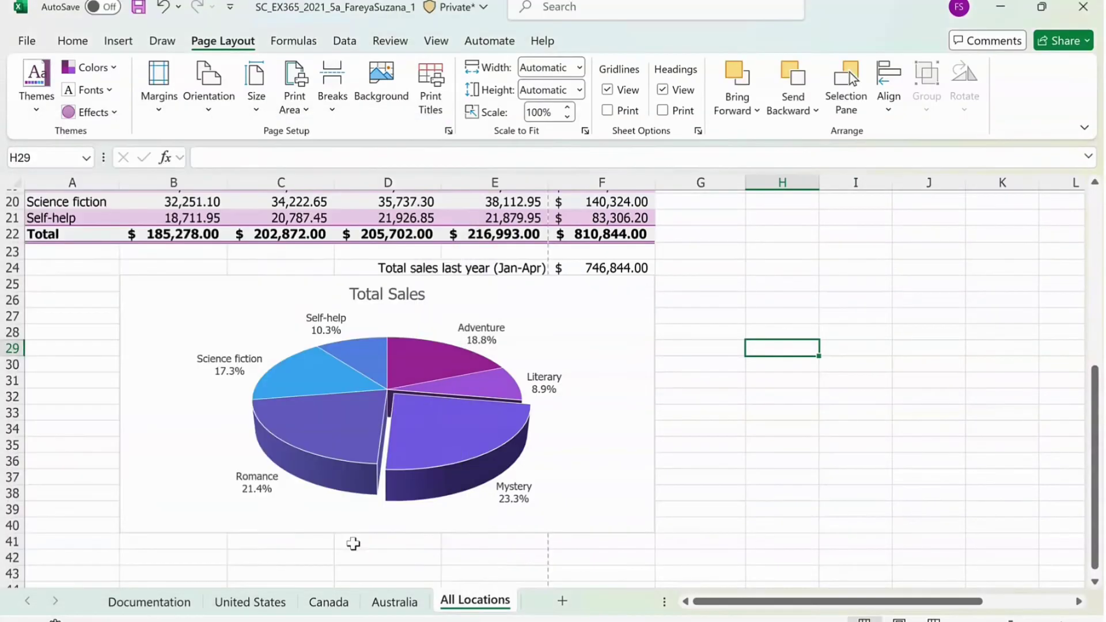
pyautogui.scroll(6, 714, 530)
pyautogui.click(51, 203)
# Set the print area to A1:F40, covering both tables and the Total Sales pie chart.
pyautogui.moveTo(51, 203); pyautogui.dragTo(538, 590)
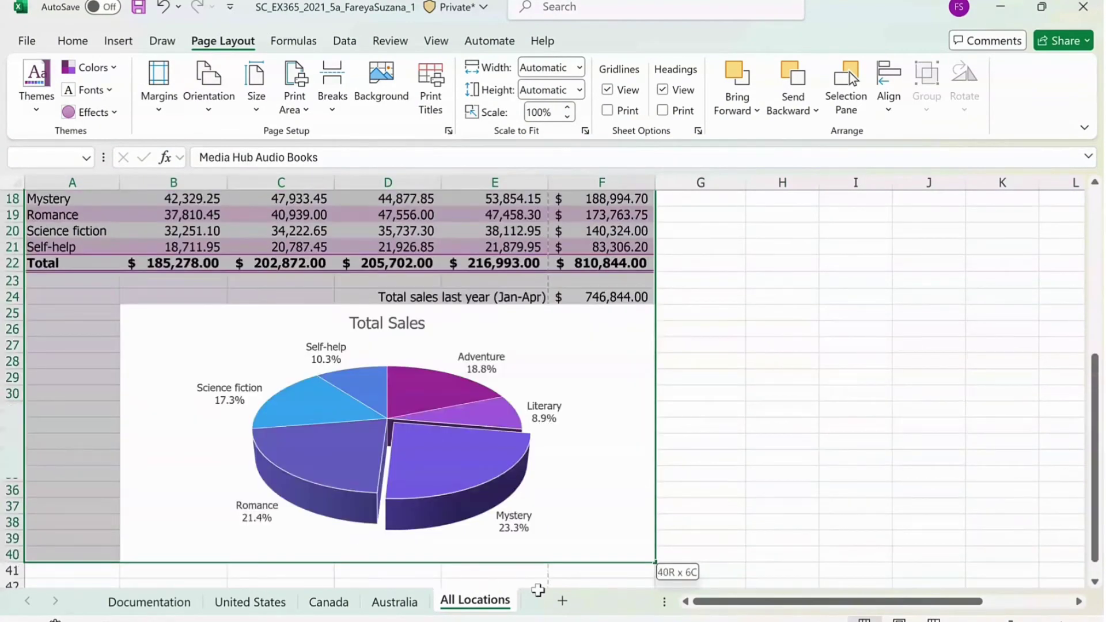
pyautogui.moveTo(538, 590); pyautogui.dragTo(538, 575)
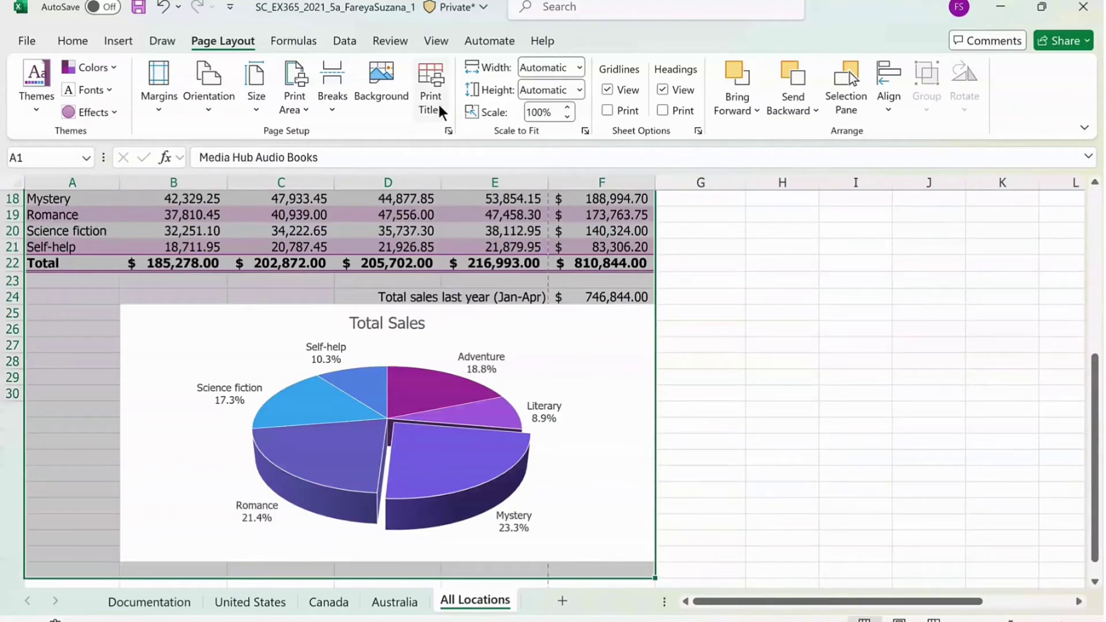
pyautogui.click(311, 115)
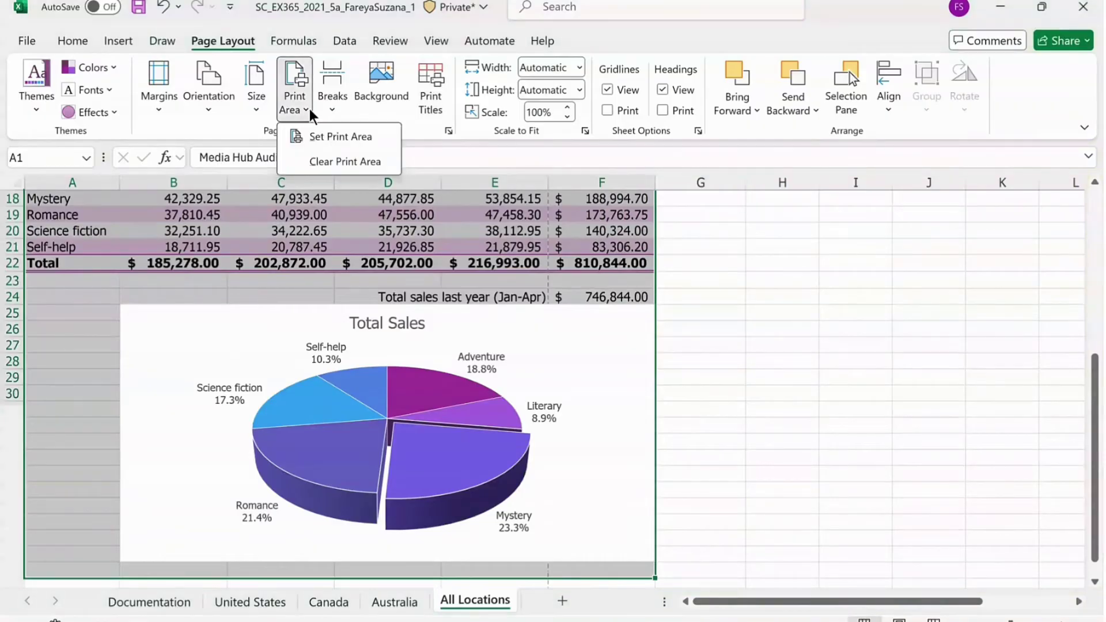
pyautogui.click(327, 139)
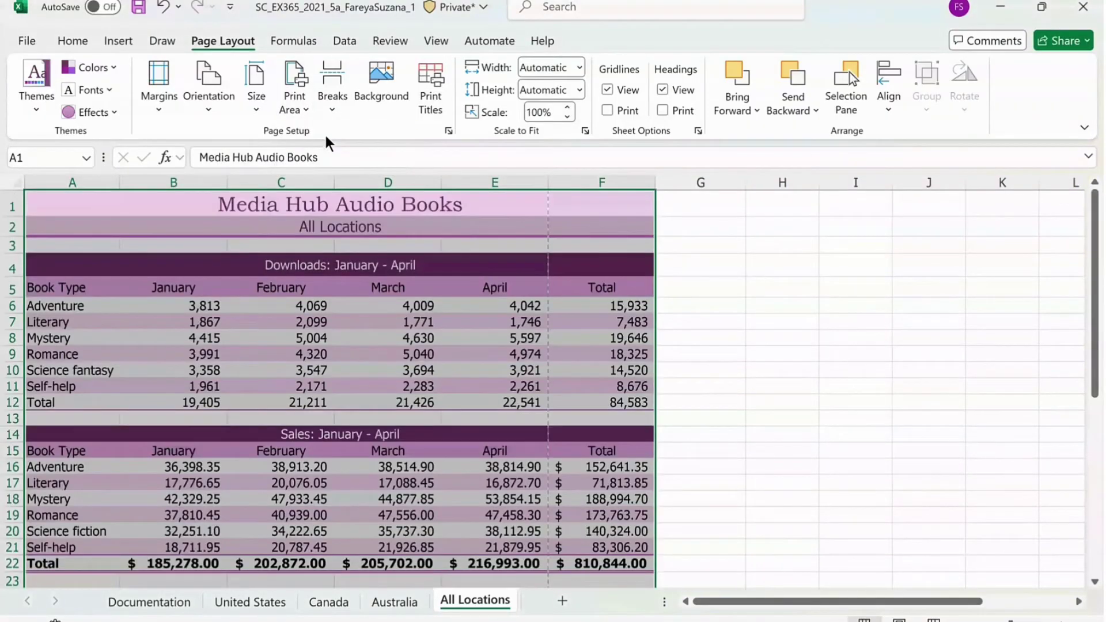
pyautogui.click(783, 338)
pyautogui.click(443, 45)
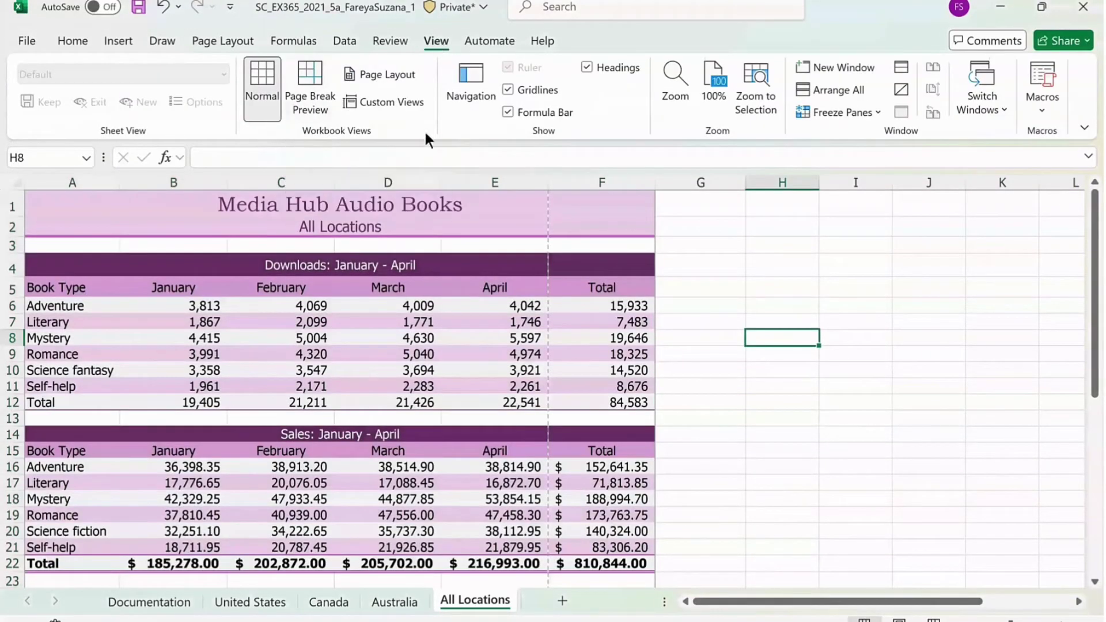
# Add an 'All Locations' footer to the All Locations sheet in Page Layout view, then return to Normal view.
pyautogui.click(367, 73)
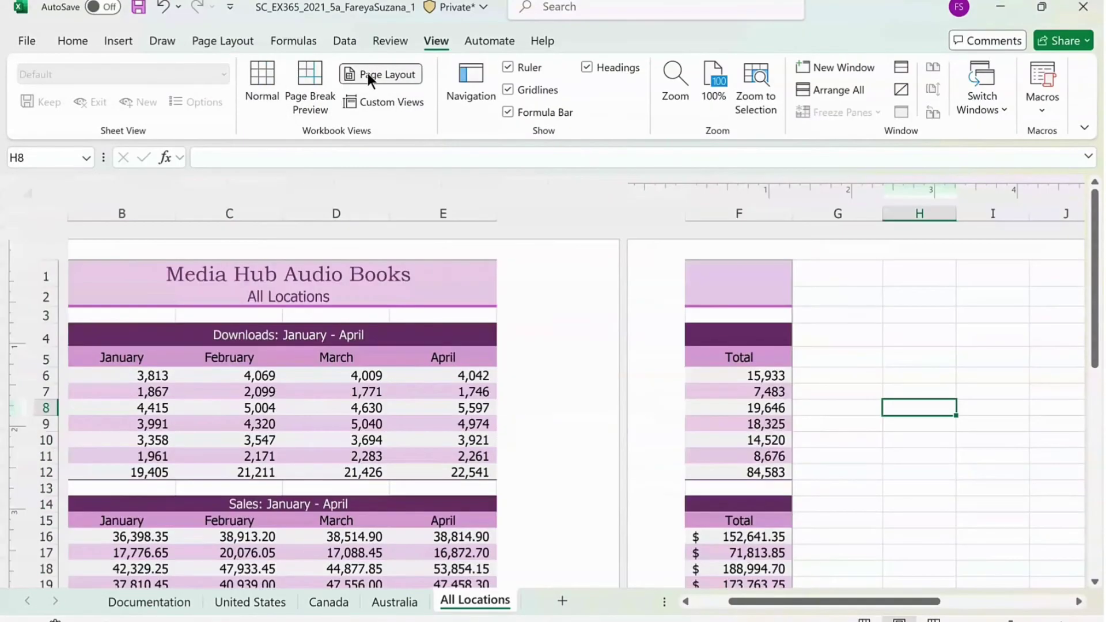
pyautogui.click(116, 42)
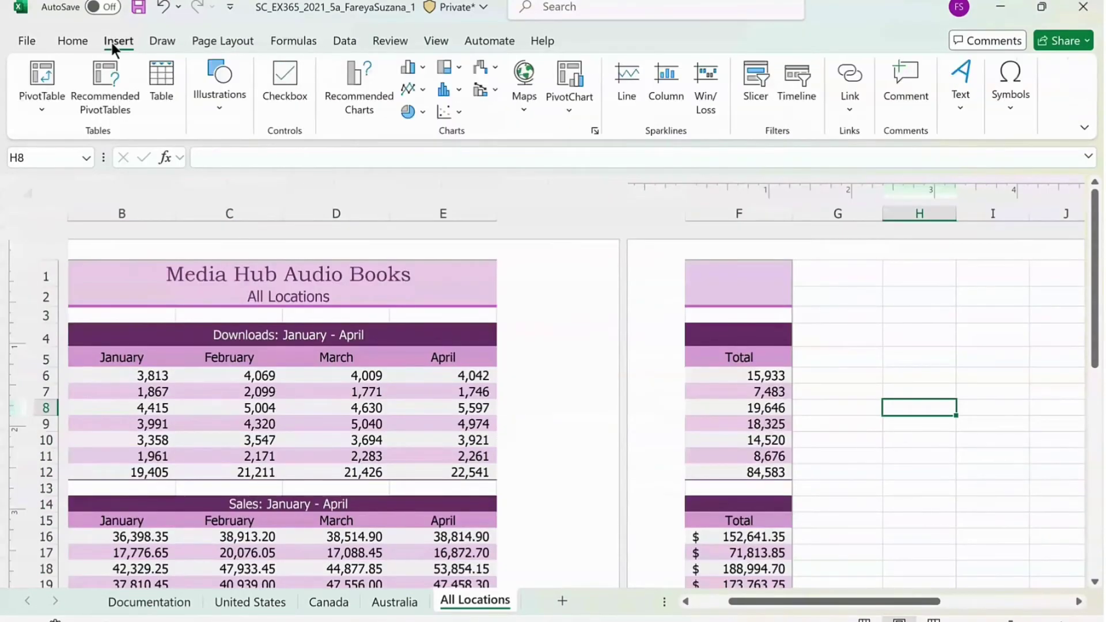
pyautogui.hotkey('ctrl', 'End')
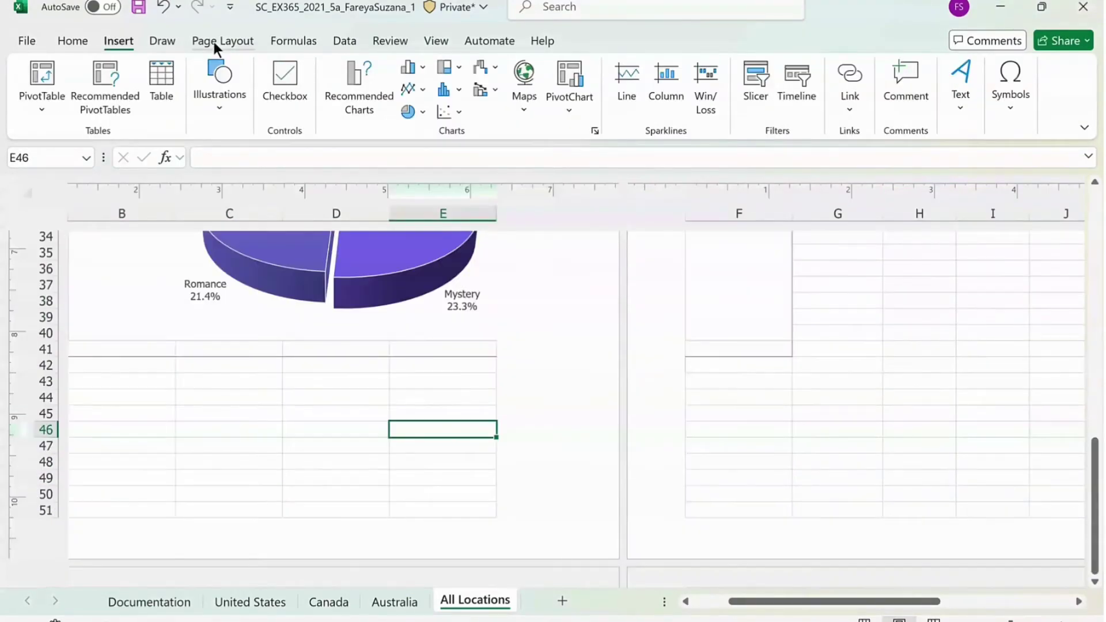
pyautogui.click(960, 116)
pyautogui.click(960, 165)
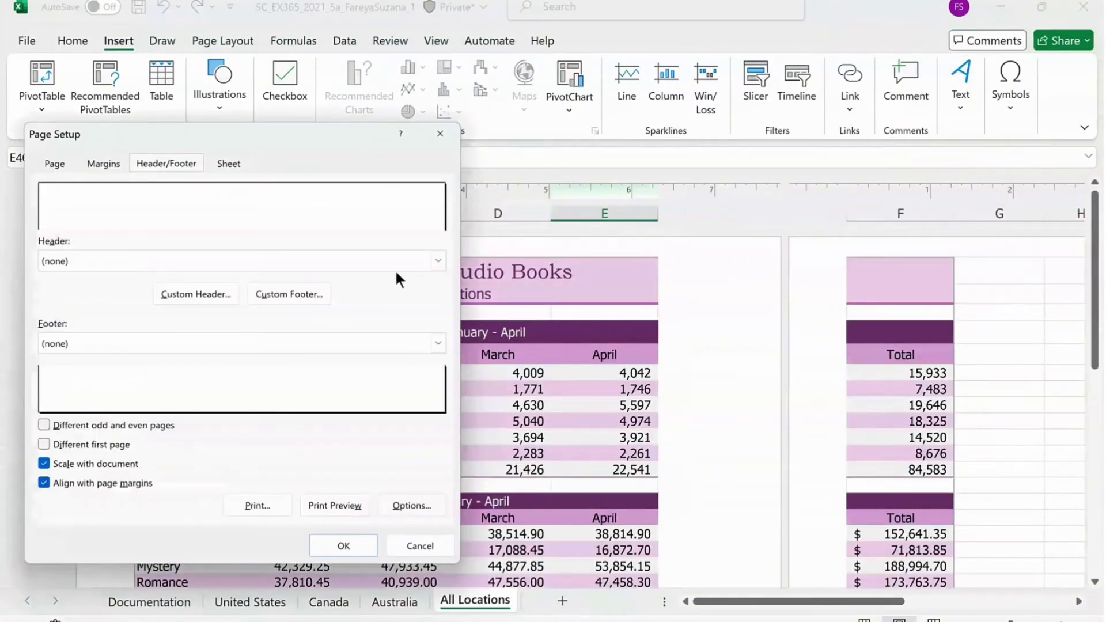
pyautogui.click(438, 343)
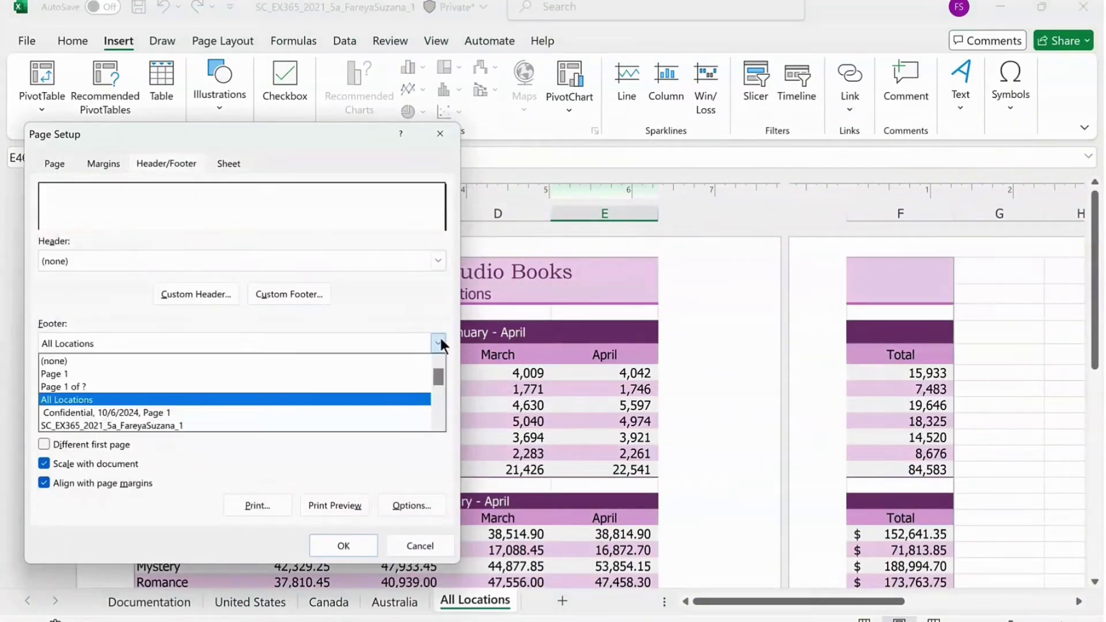
pyautogui.click(74, 403)
pyautogui.click(354, 544)
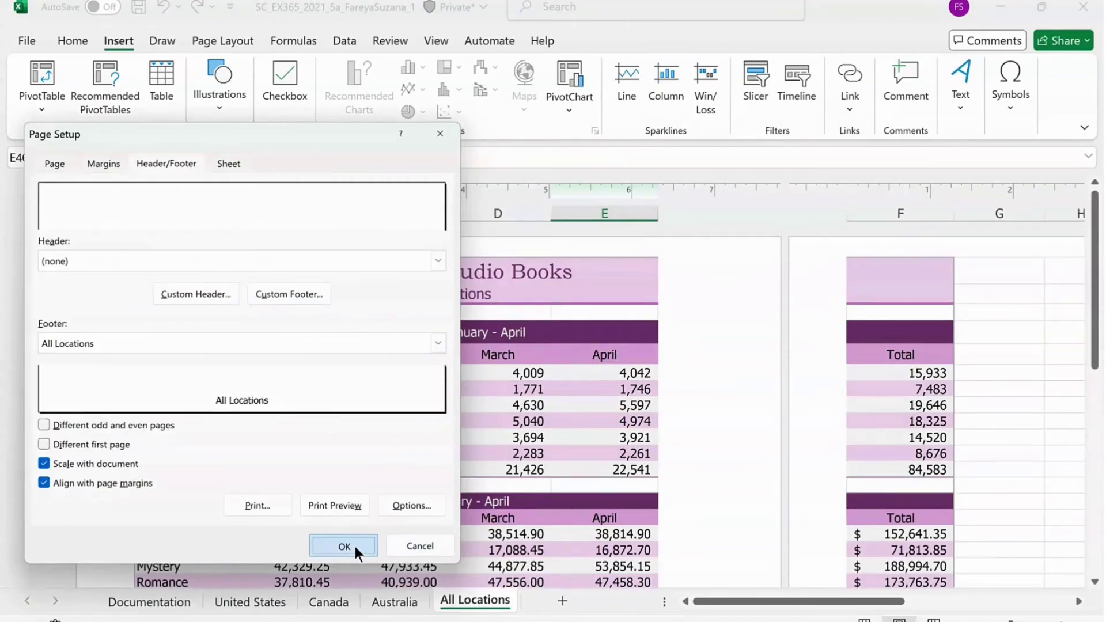
pyautogui.click(442, 44)
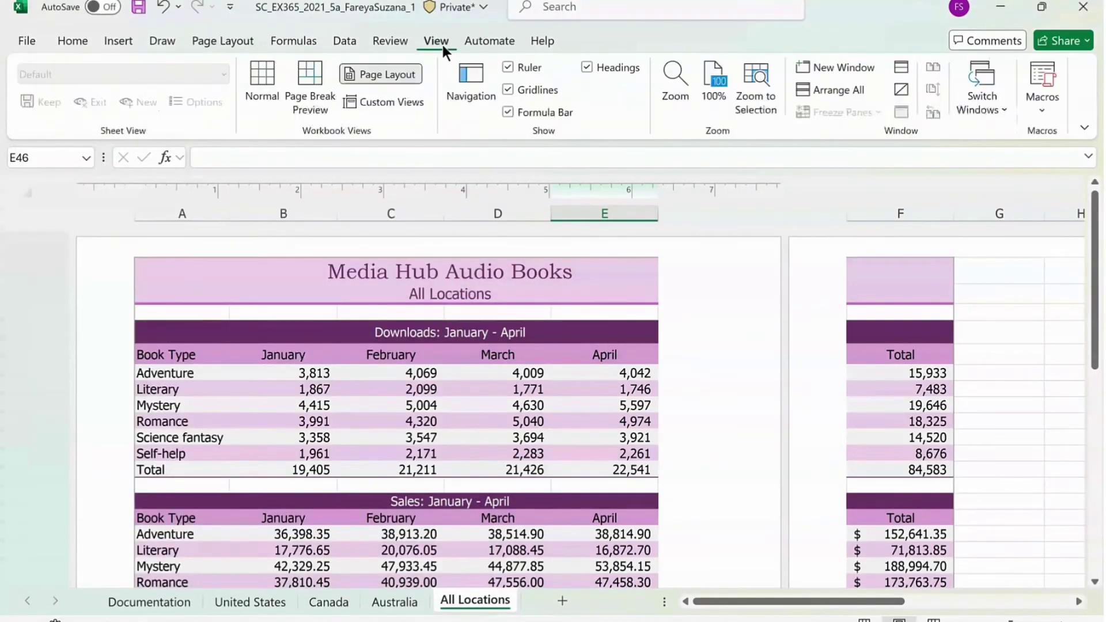
pyautogui.click(262, 86)
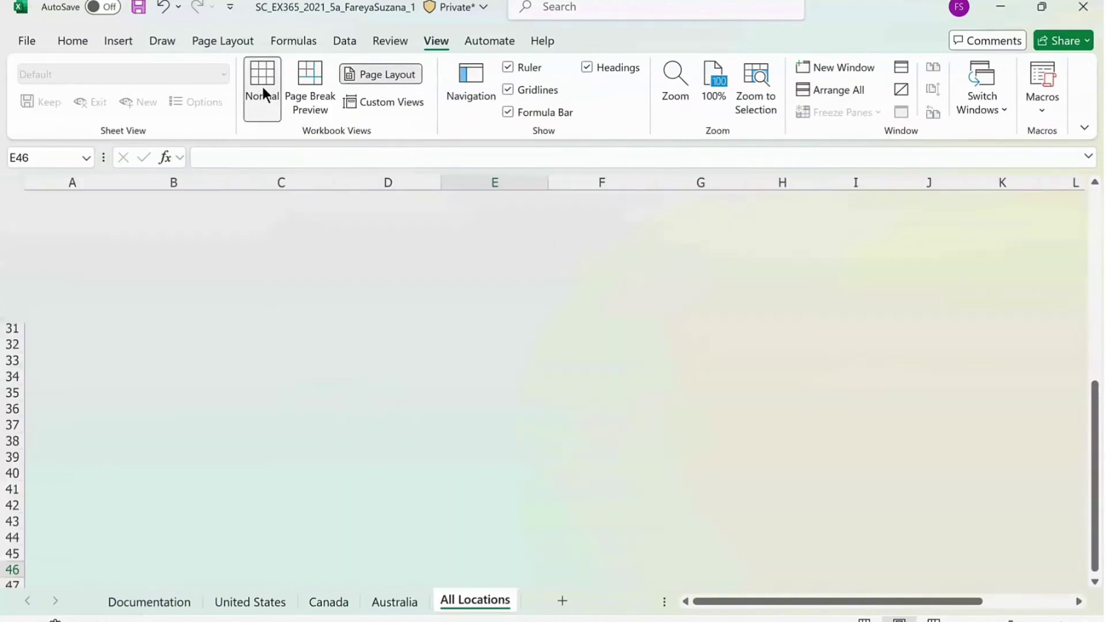
# Insert a new blank worksheet after All Locations and rename its tab 'Sales Comparison'.
pyautogui.click(881, 296)
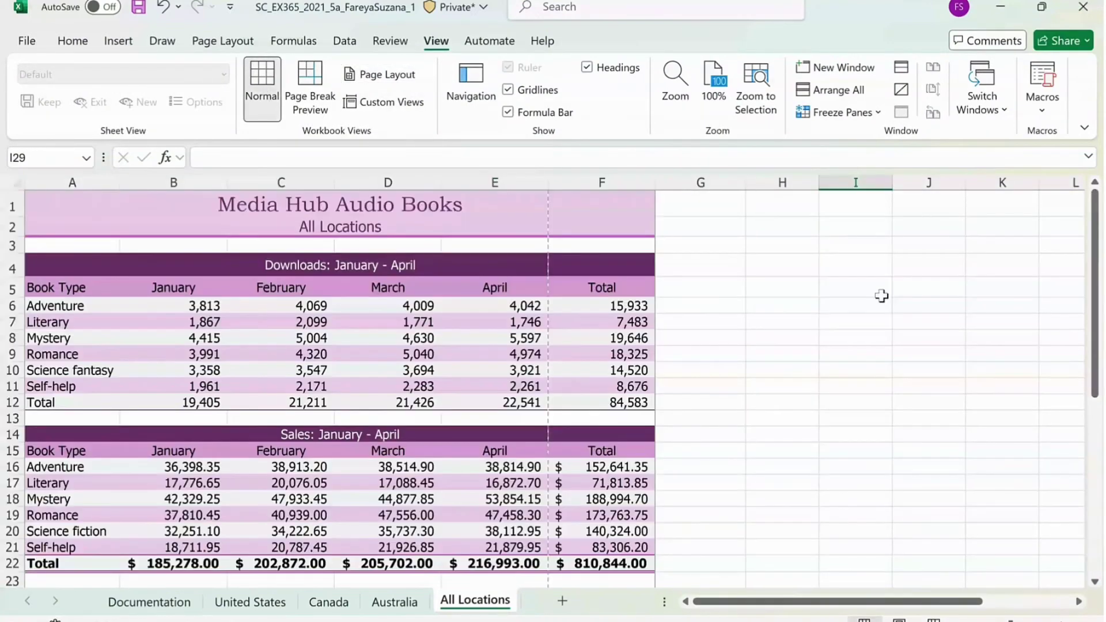
pyautogui.click(563, 603)
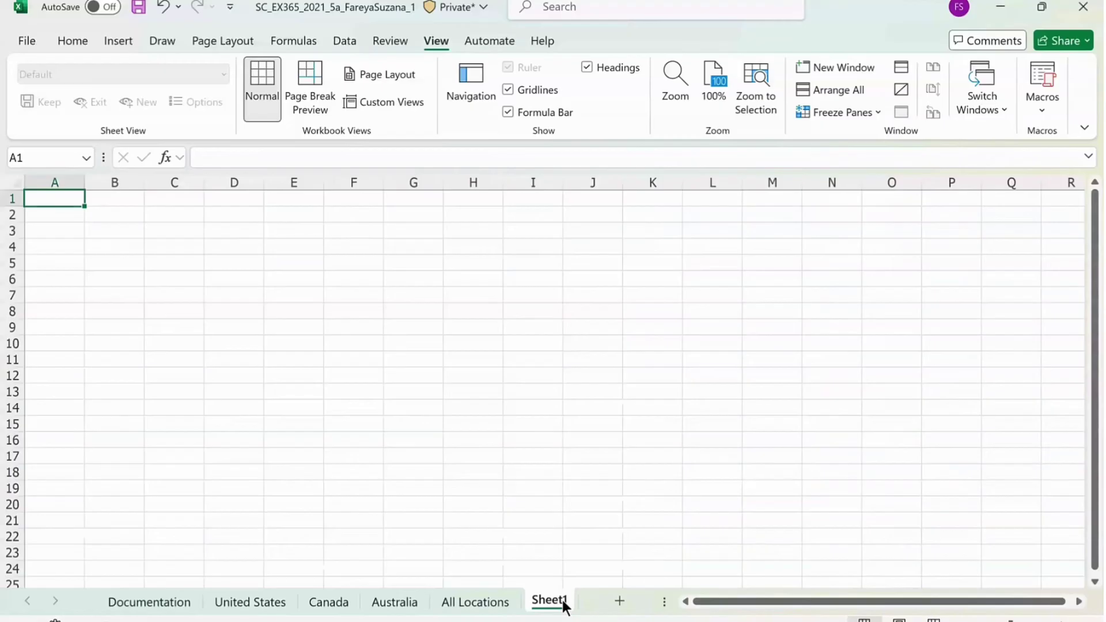
pyautogui.rightClick(563, 603)
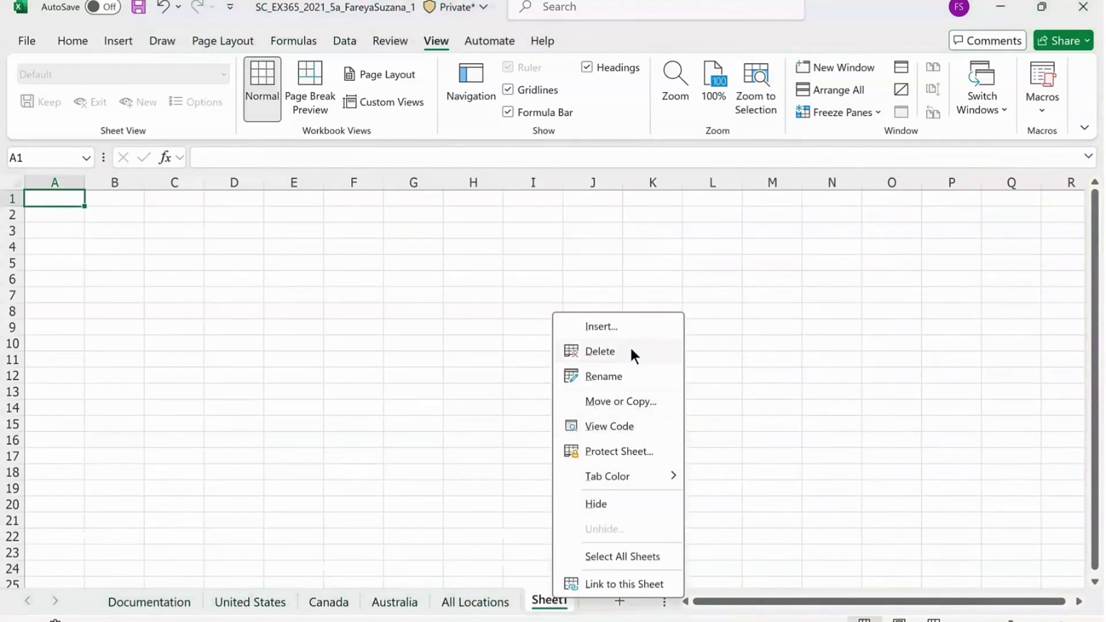
pyautogui.click(609, 374)
pyautogui.write('Sal')
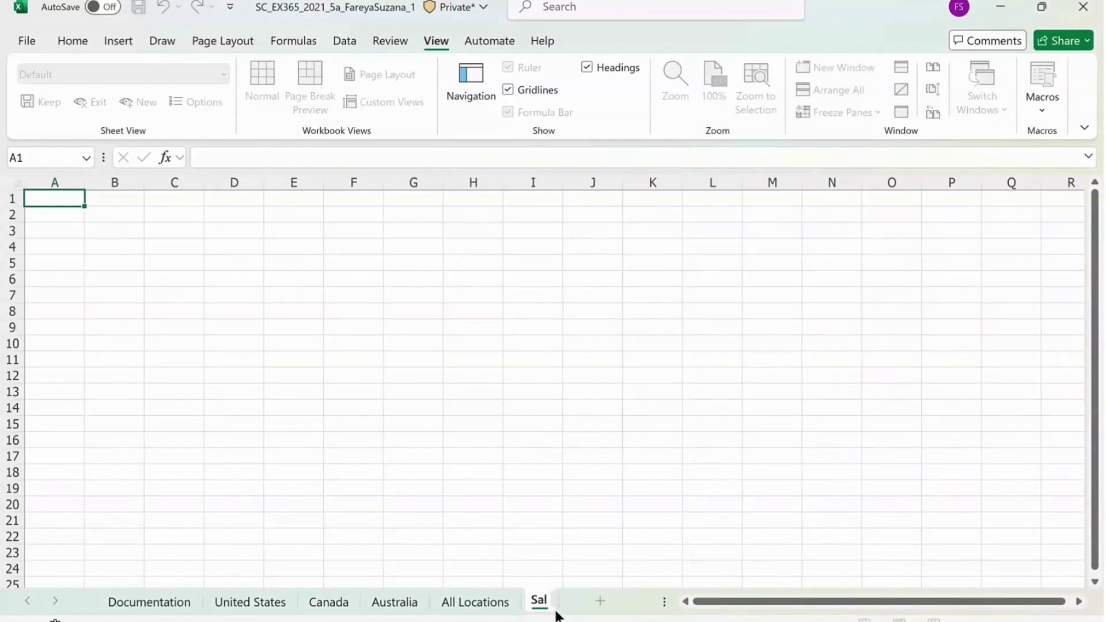
pyautogui.write('es Compa')
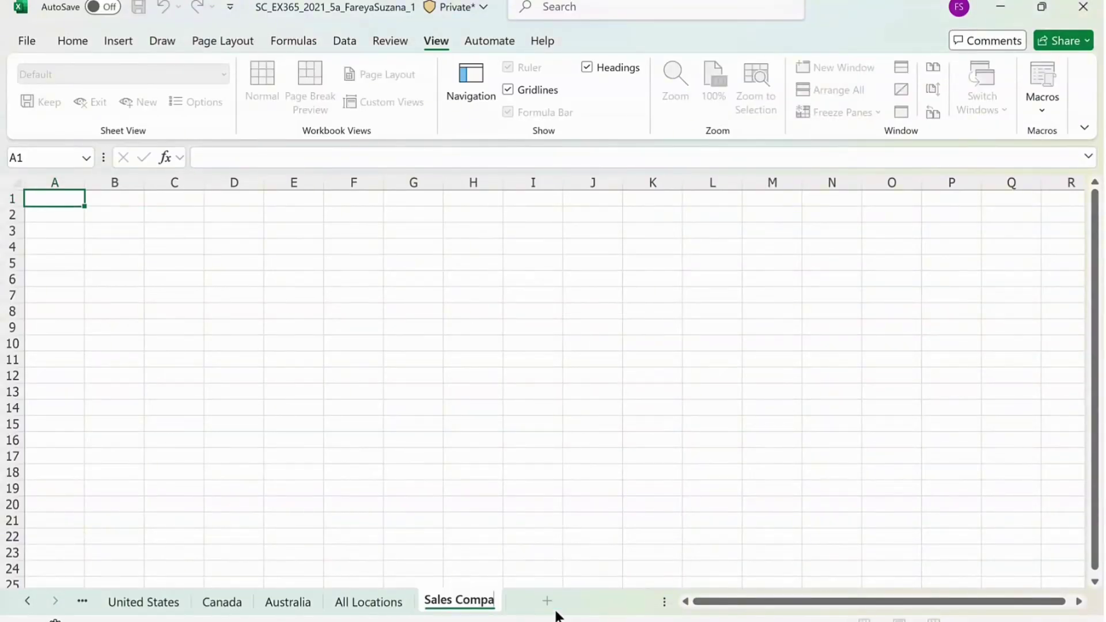
pyautogui.write('risaon')
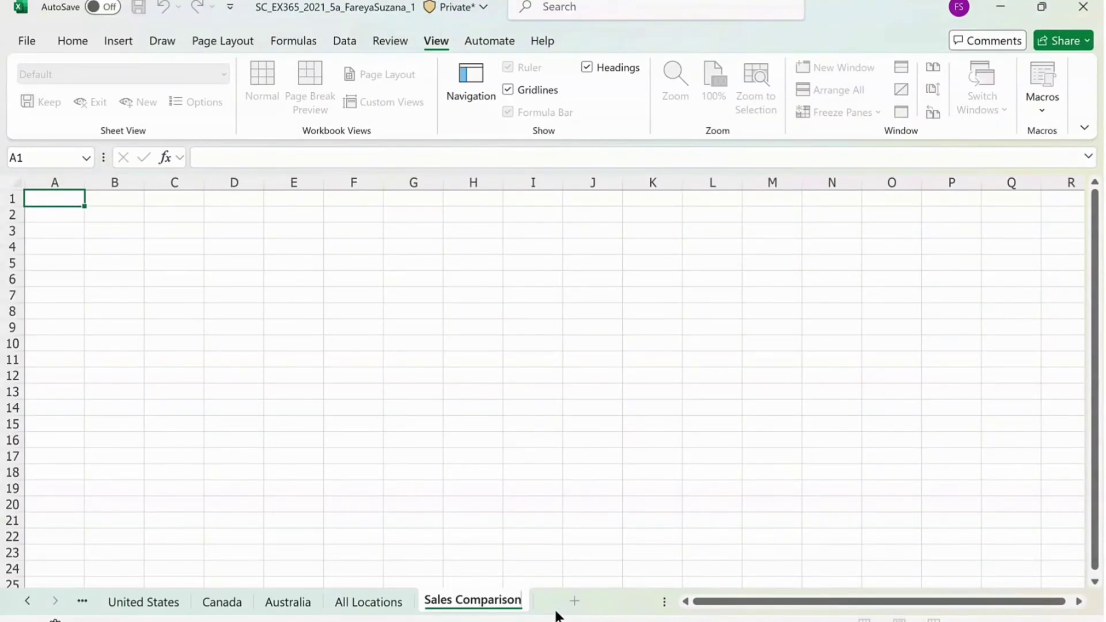
# Enter 'Total Sales' in A1 of Sales Comparison and autofit column A.
pyautogui.click(60, 197)
pyautogui.doubleClick(60, 199)
pyautogui.write('Total Sales')
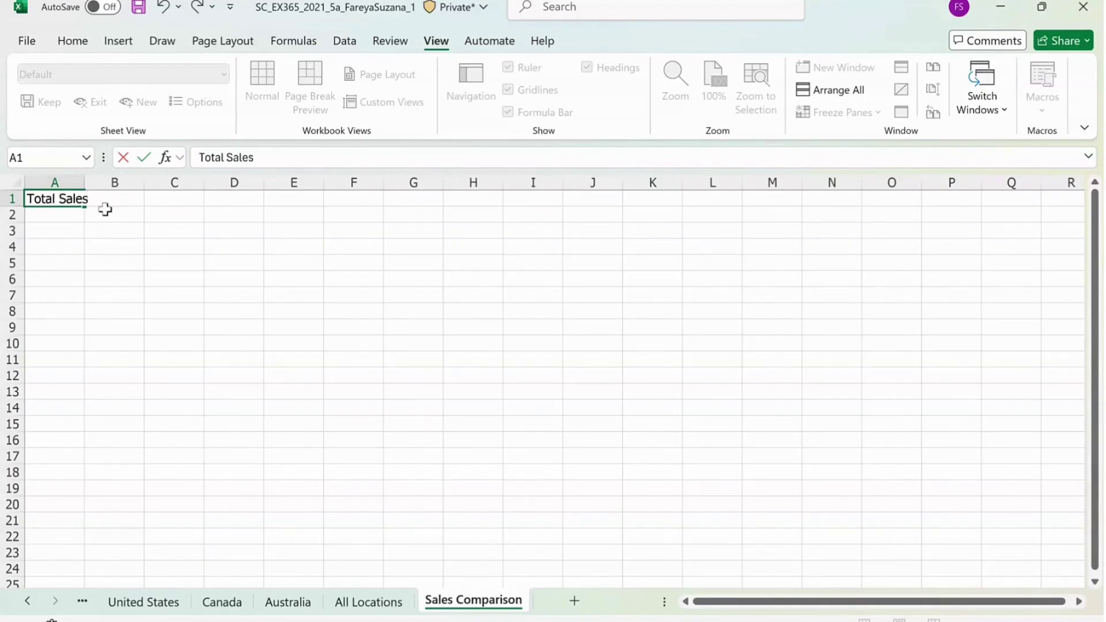
pyautogui.click(83, 182)
pyautogui.doubleClick(84, 182)
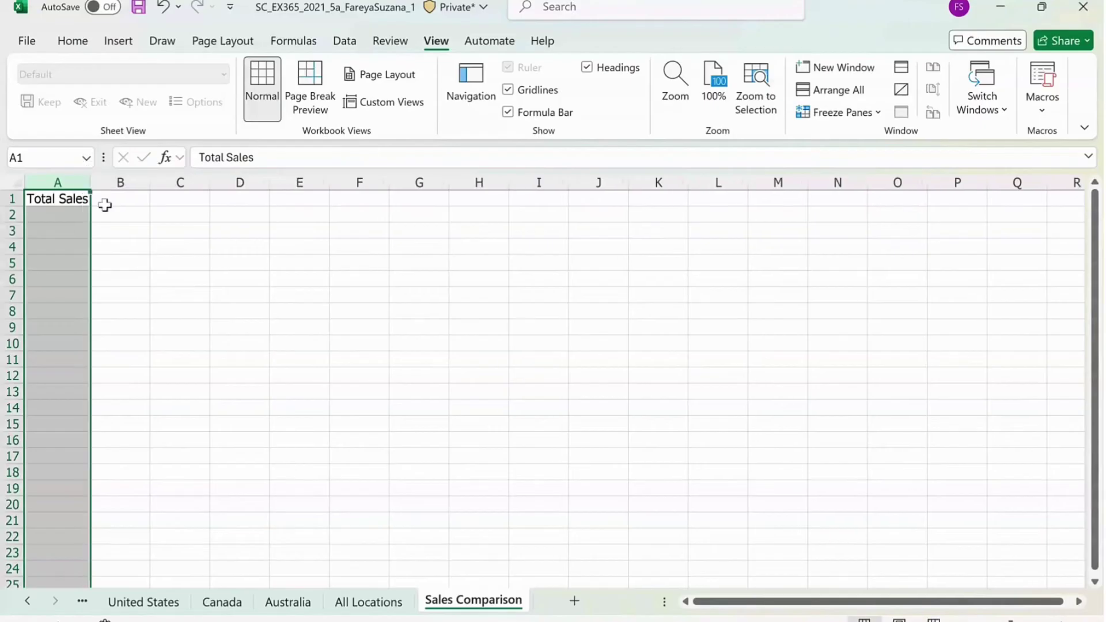
# Link B1 to All Locations F22 ($810,844.00) and autofit column B's width.
pyautogui.click(104, 201)
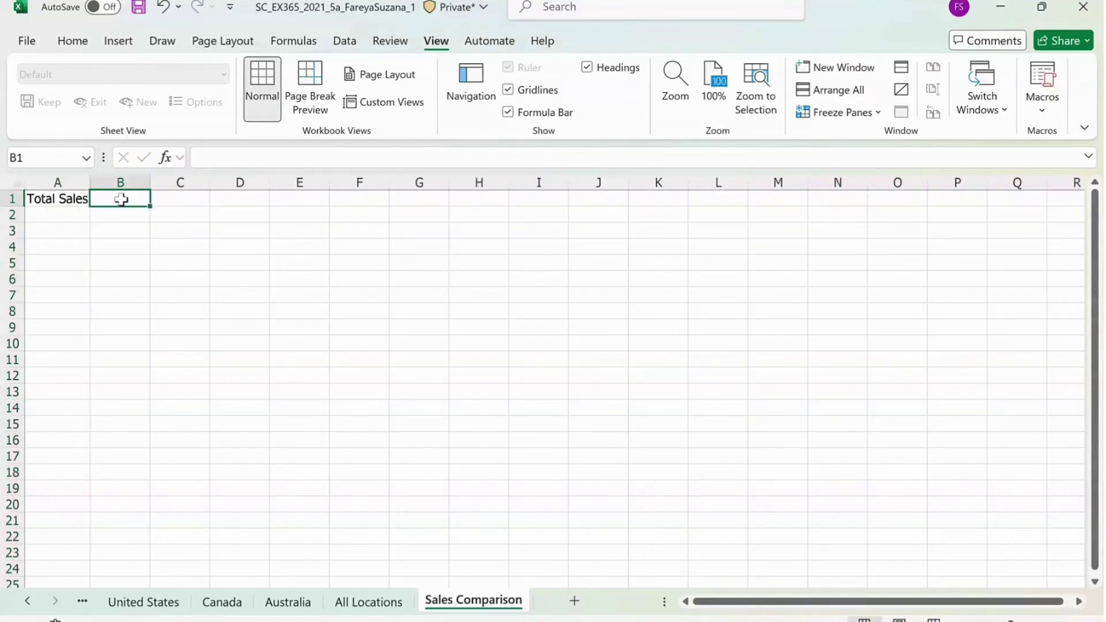
pyautogui.write('=')
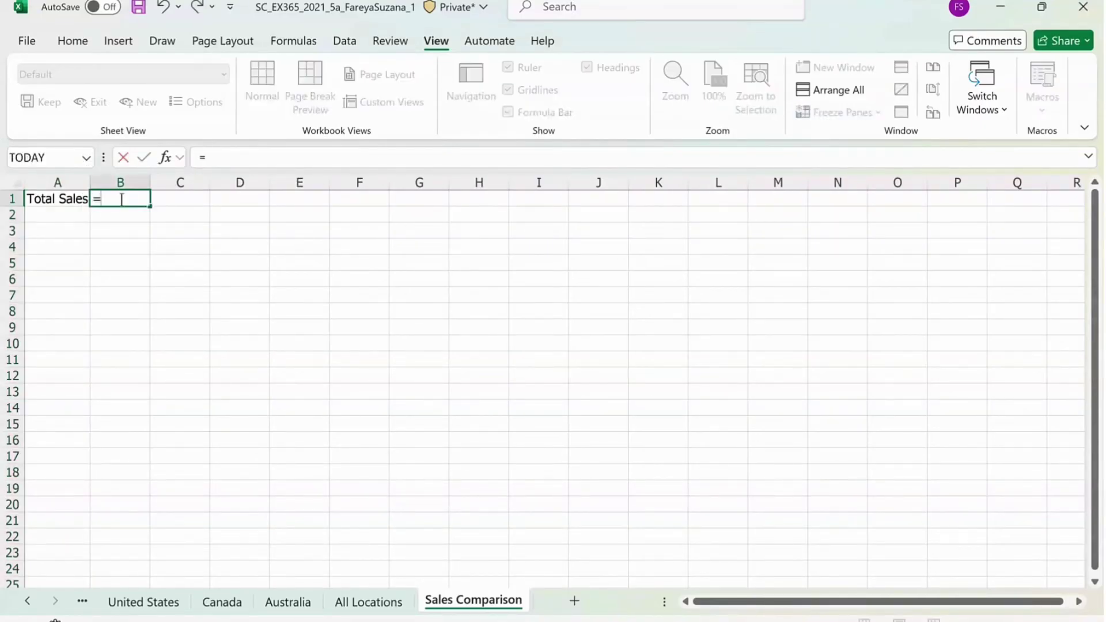
pyautogui.click(364, 602)
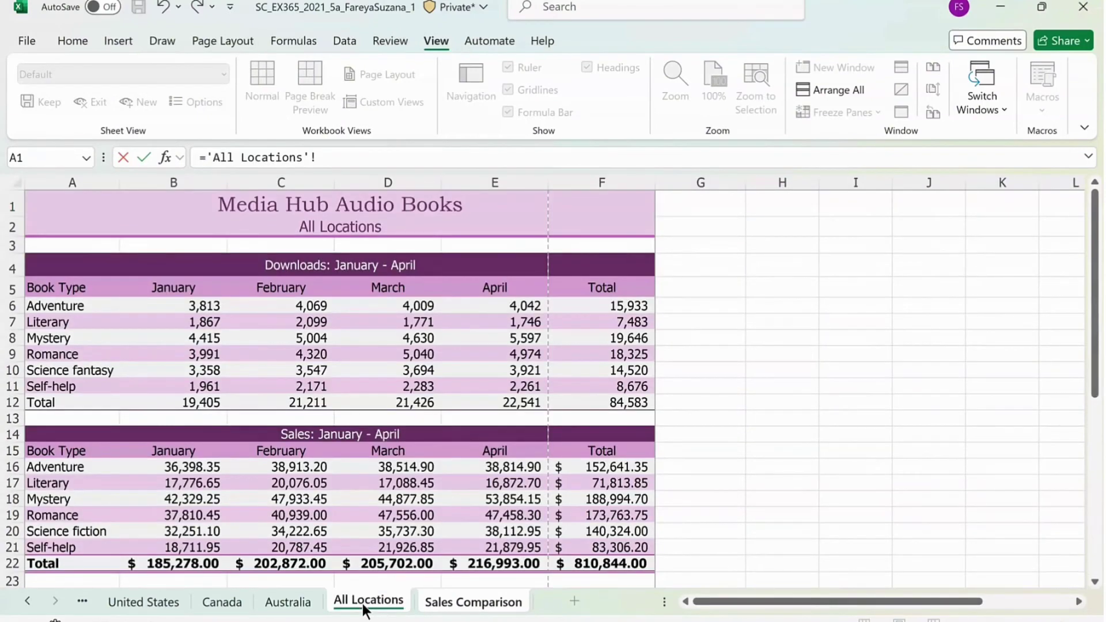
pyautogui.click(618, 563)
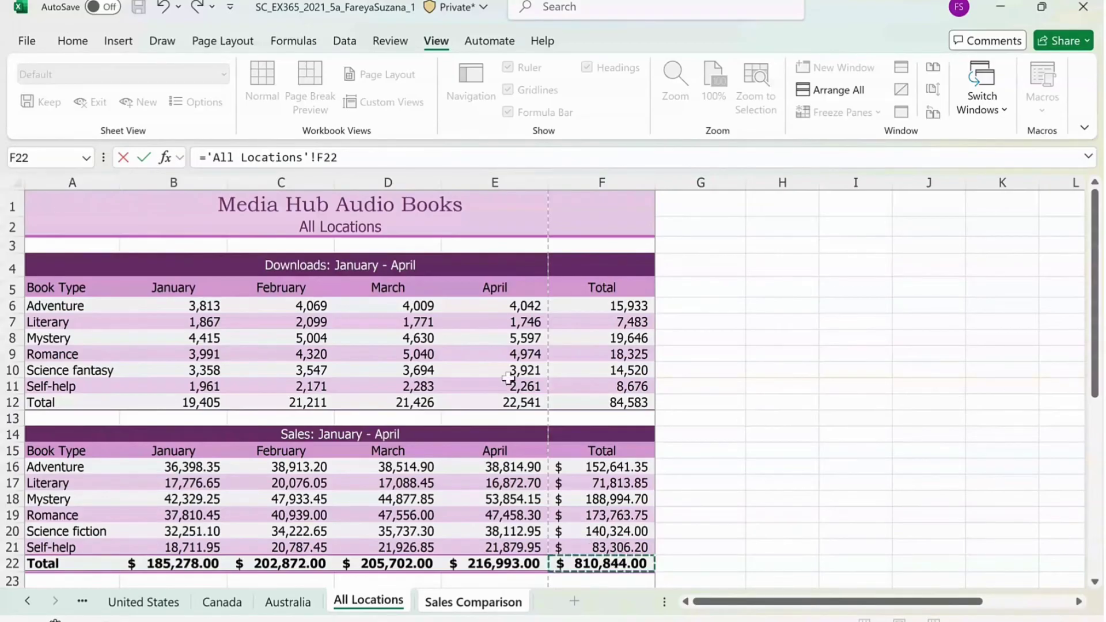
pyautogui.press('Return')
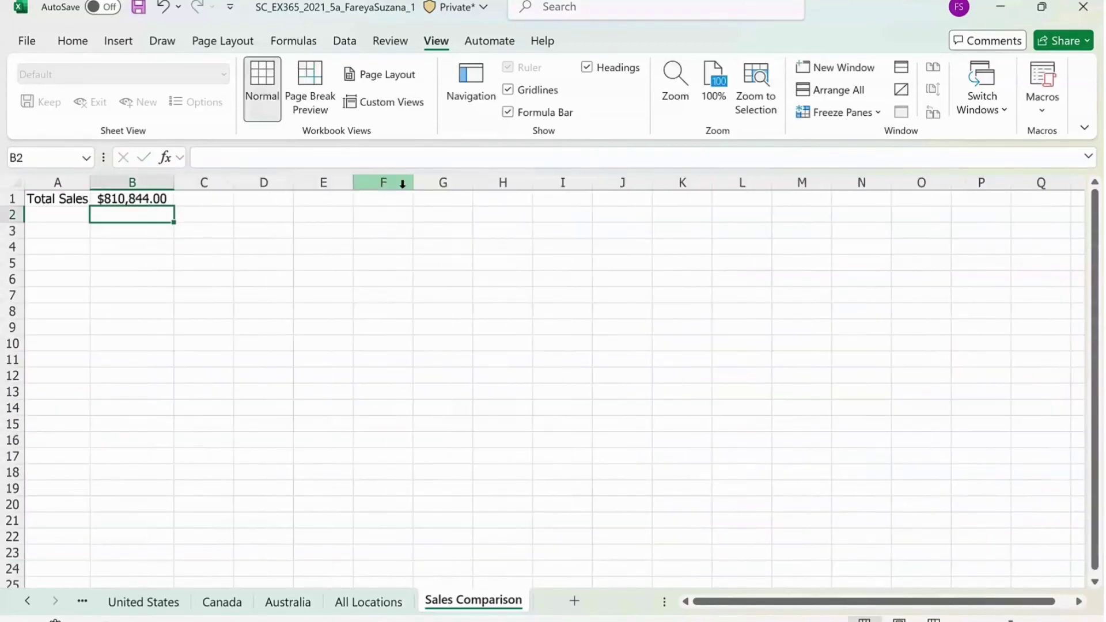
pyautogui.click(132, 182)
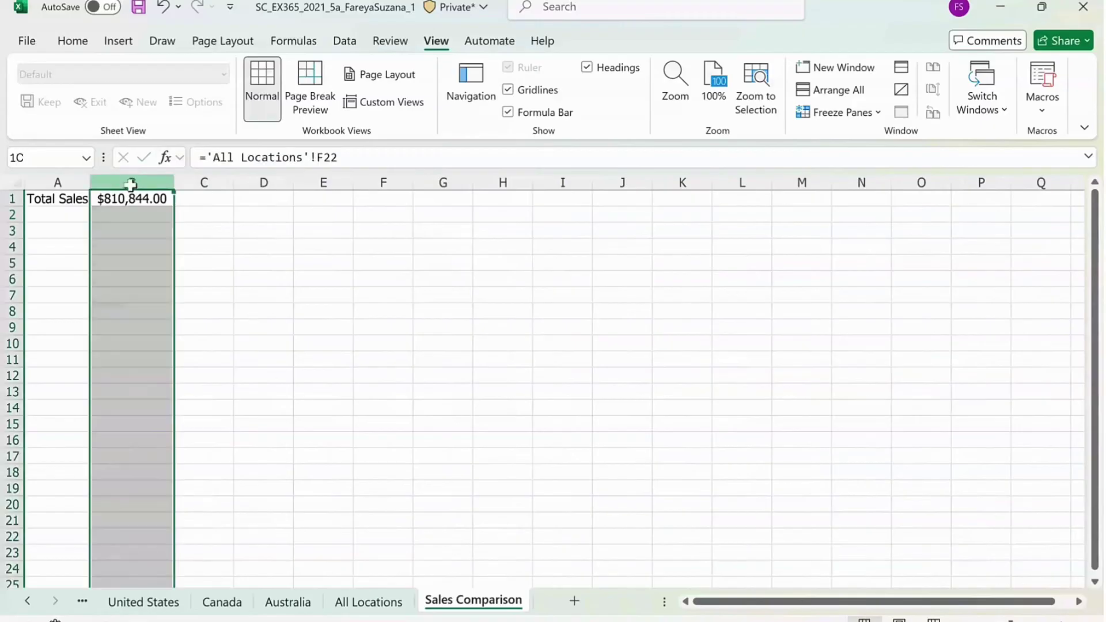
pyautogui.click(73, 41)
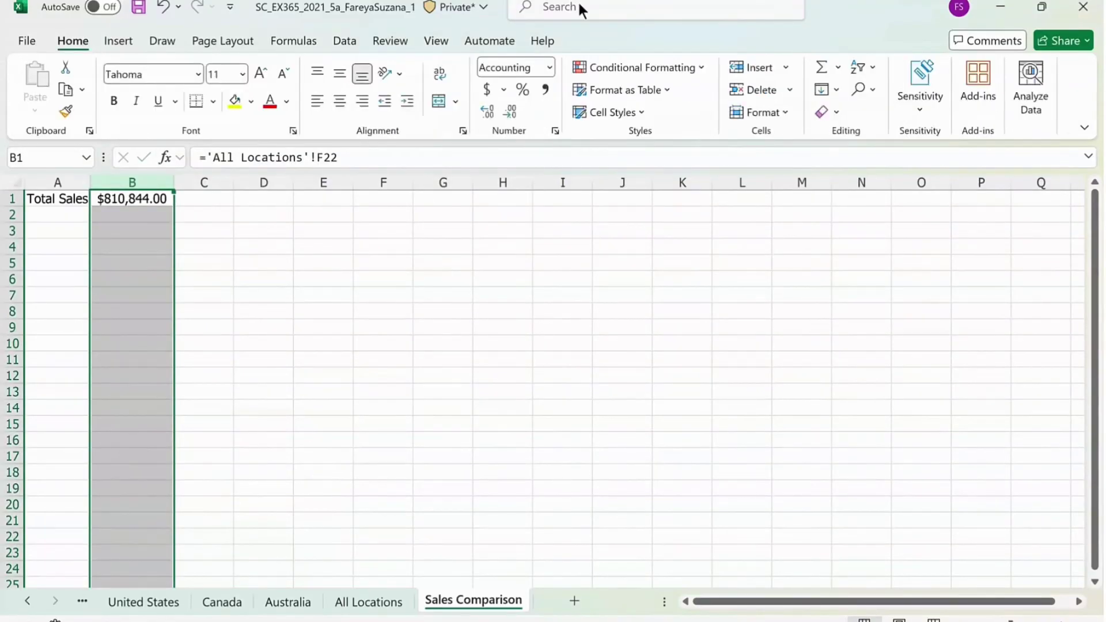
pyautogui.click(781, 113)
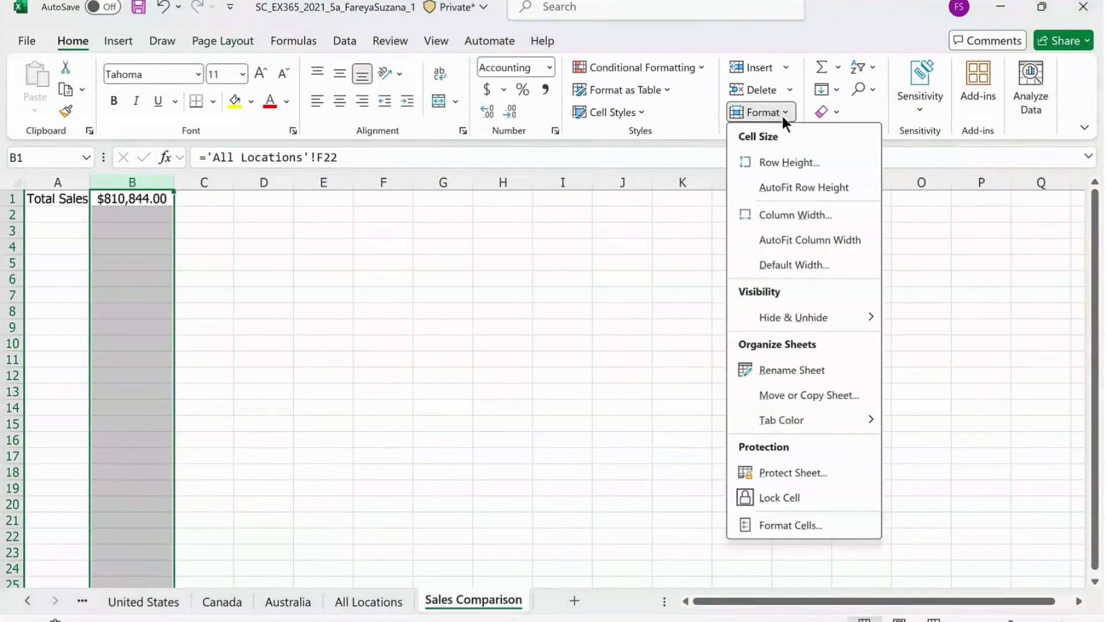
pyautogui.click(821, 241)
pyautogui.click(802, 311)
pyautogui.click(369, 601)
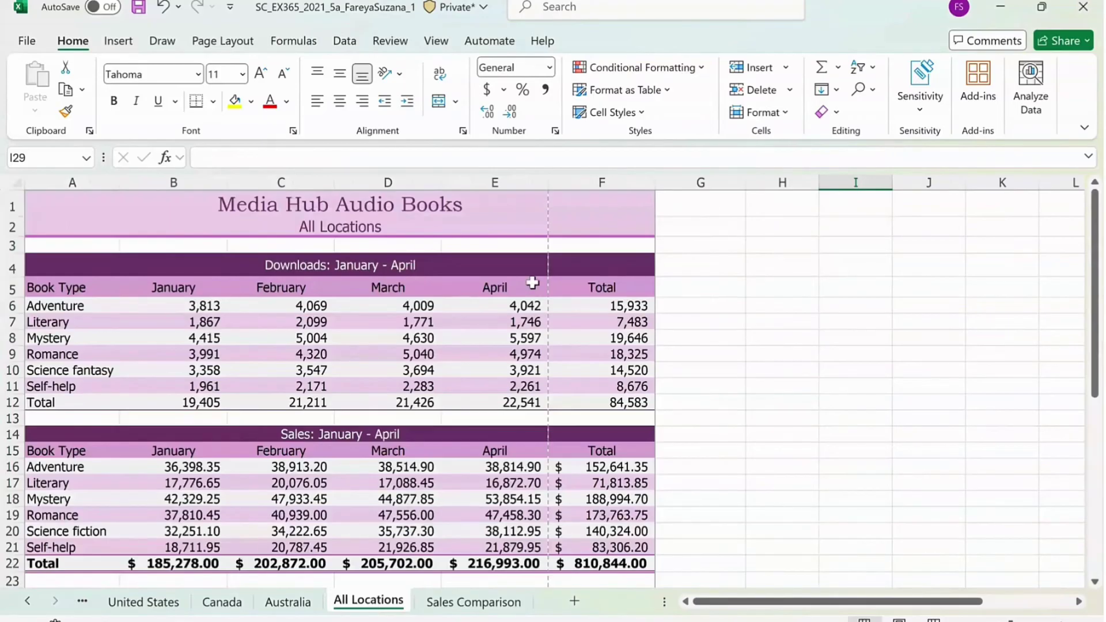
# Select book types with January and April sales (A15:B21, E15:E21) and insert a clustered column chart.
pyautogui.click(494, 451)
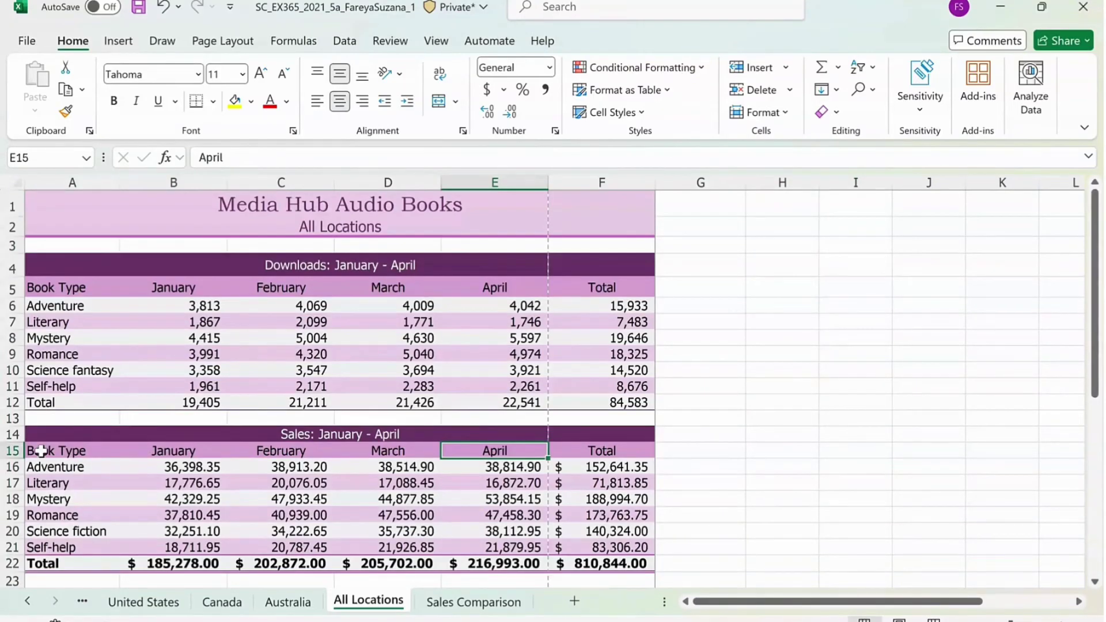
pyautogui.moveTo(40, 451); pyautogui.dragTo(195, 547)
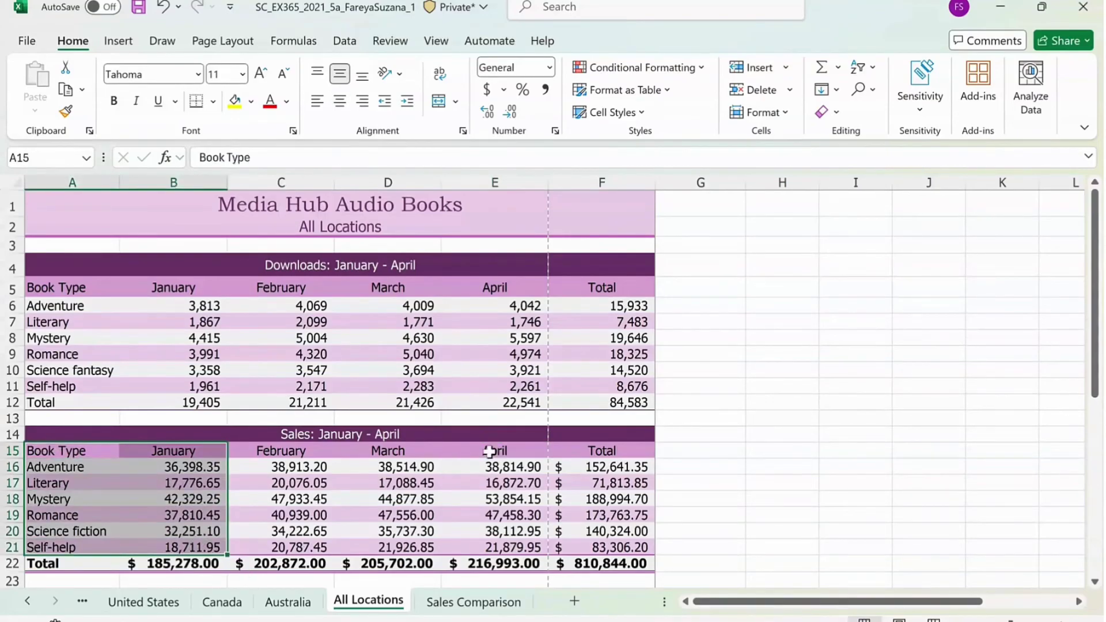
pyautogui.keyDown('ctrl'); pyautogui.moveTo(482, 448); pyautogui.dragTo(497, 545); pyautogui.keyUp('ctrl')
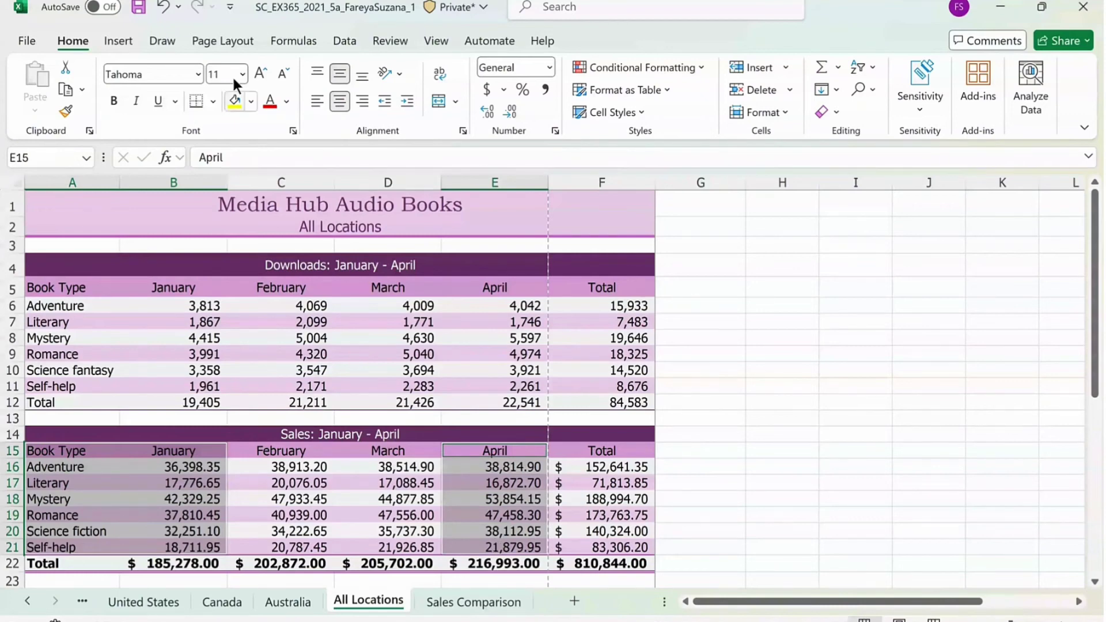
pyautogui.click(121, 43)
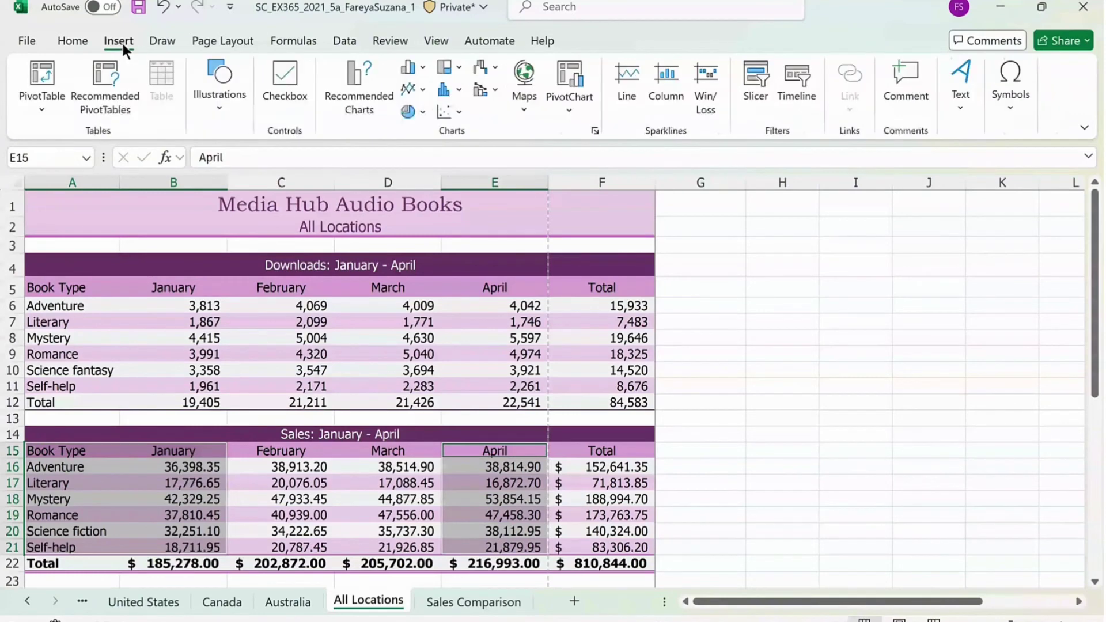
pyautogui.click(424, 66)
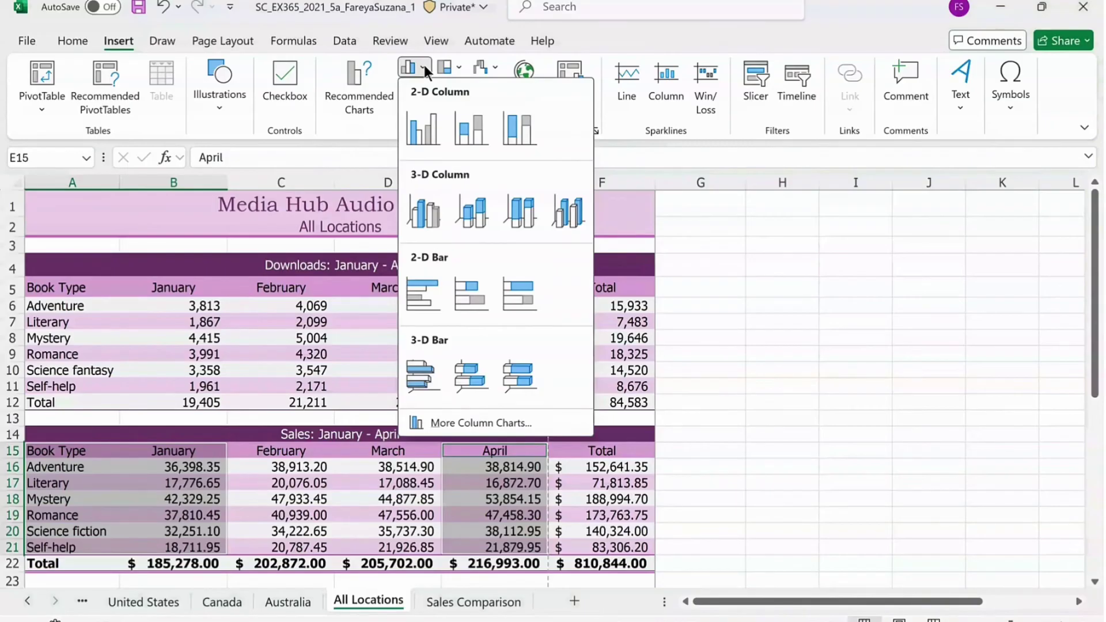
pyautogui.click(423, 119)
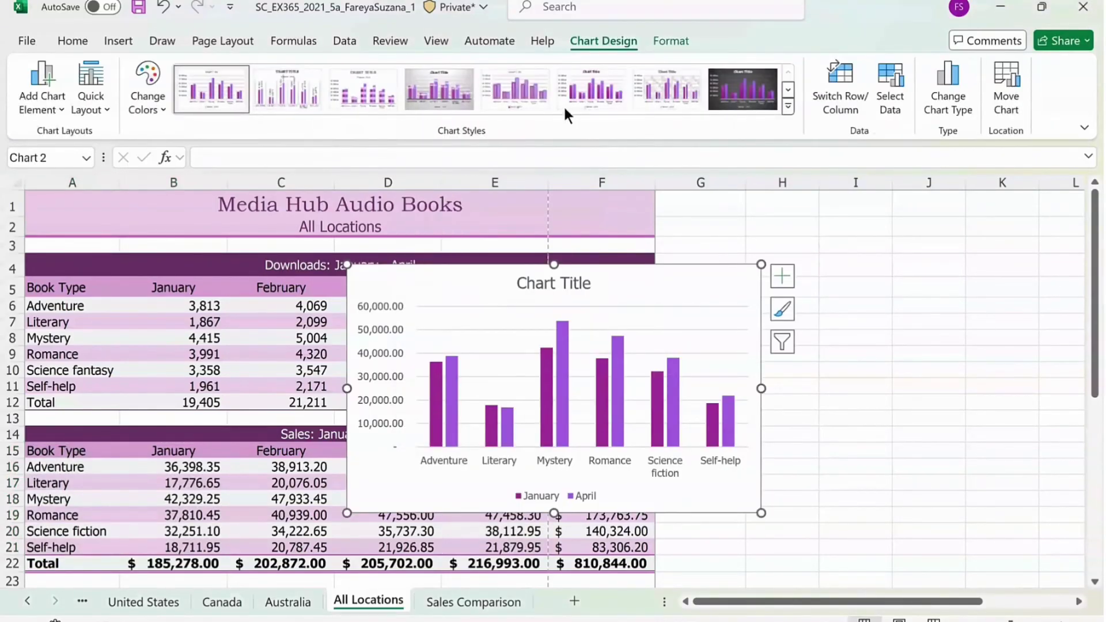
# Move the chart to the Sales Comparison sheet and position it top-left below Total Sales.
pyautogui.click(1017, 98)
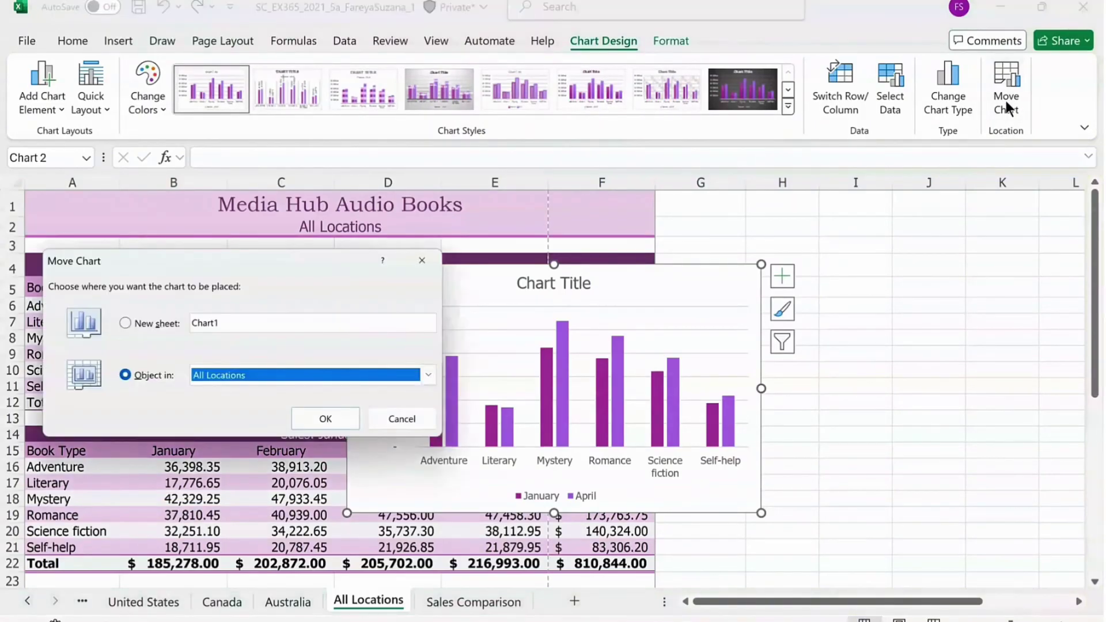
pyautogui.click(428, 376)
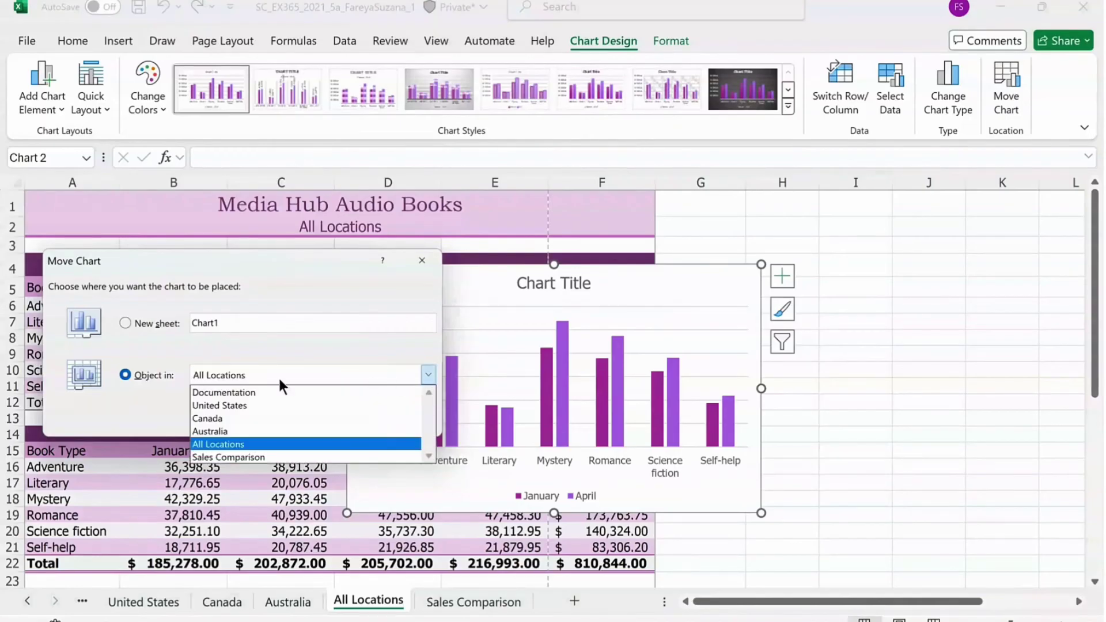
pyautogui.click(223, 458)
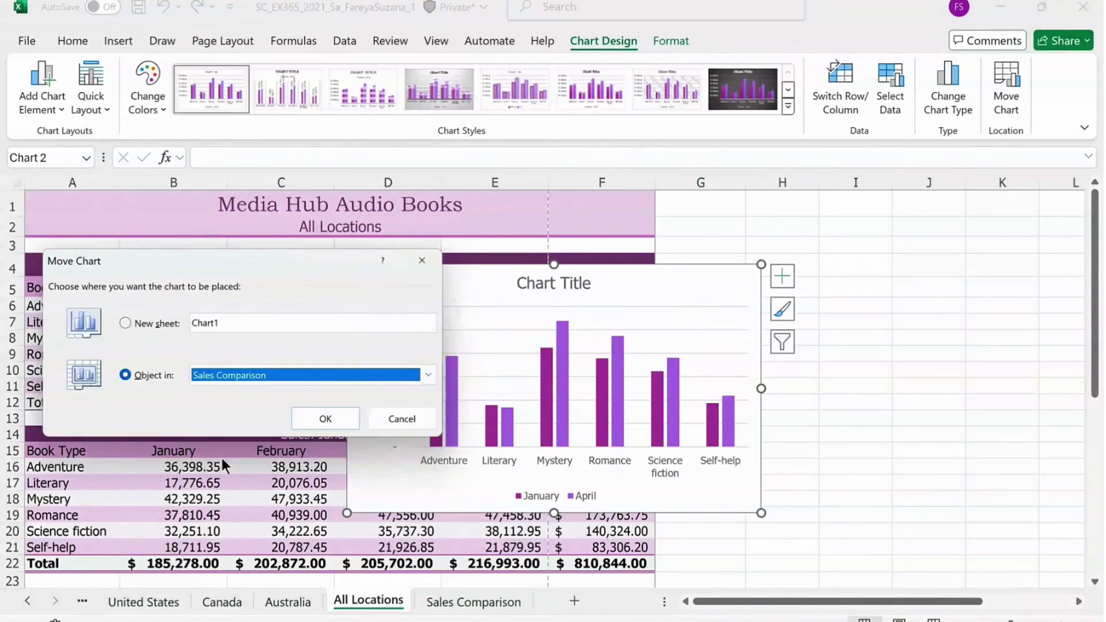
pyautogui.click(315, 419)
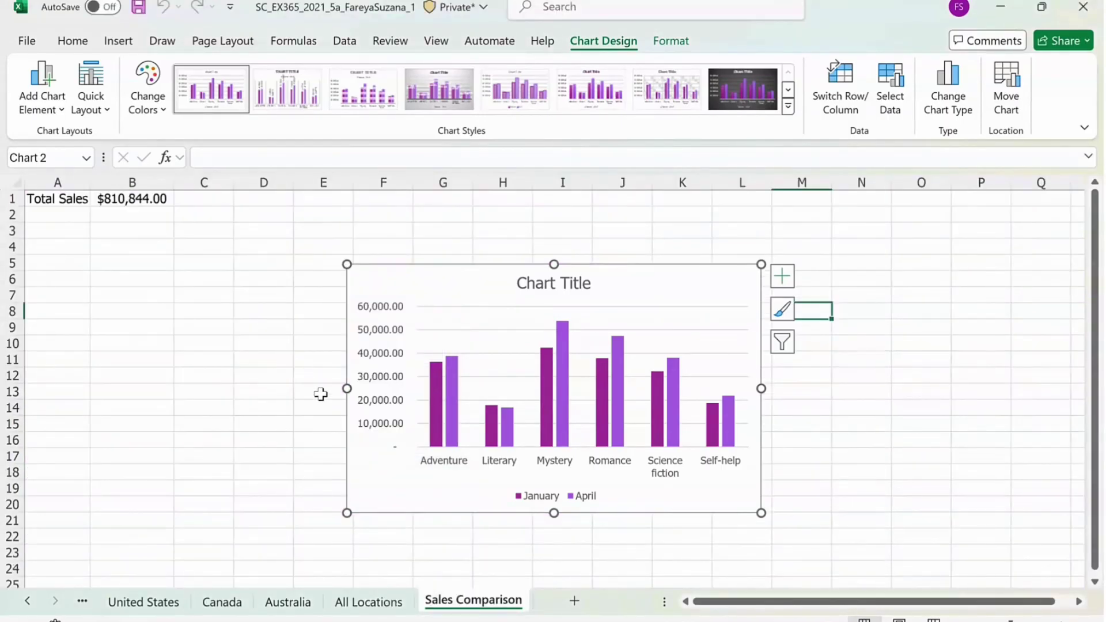
pyautogui.moveTo(679, 286); pyautogui.dragTo(356, 244)
pyautogui.click(480, 357)
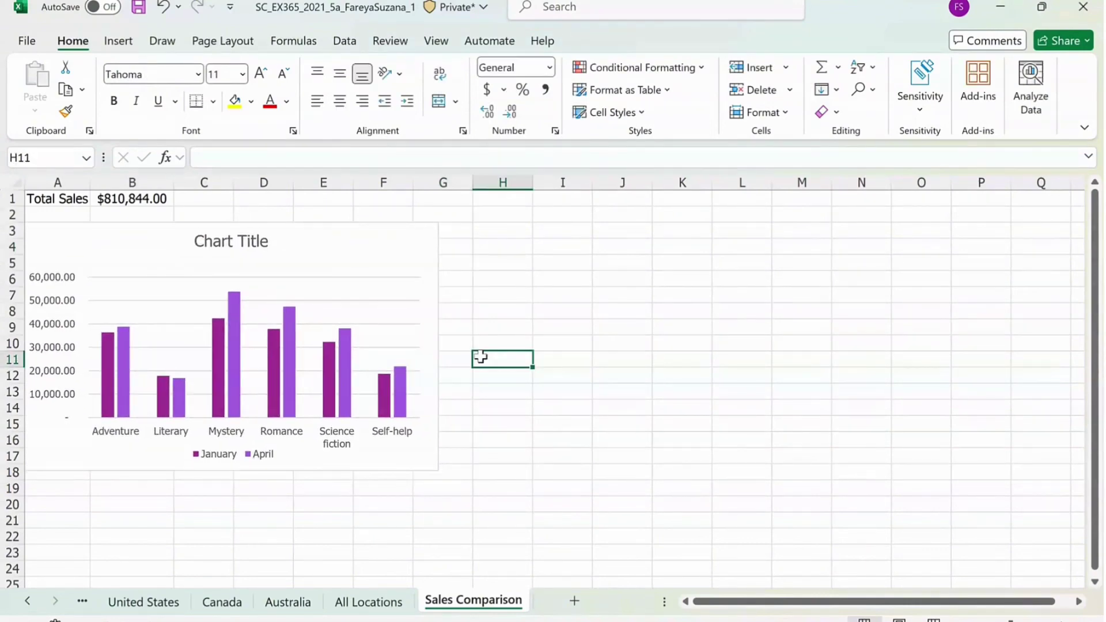
pyautogui.click(138, 603)
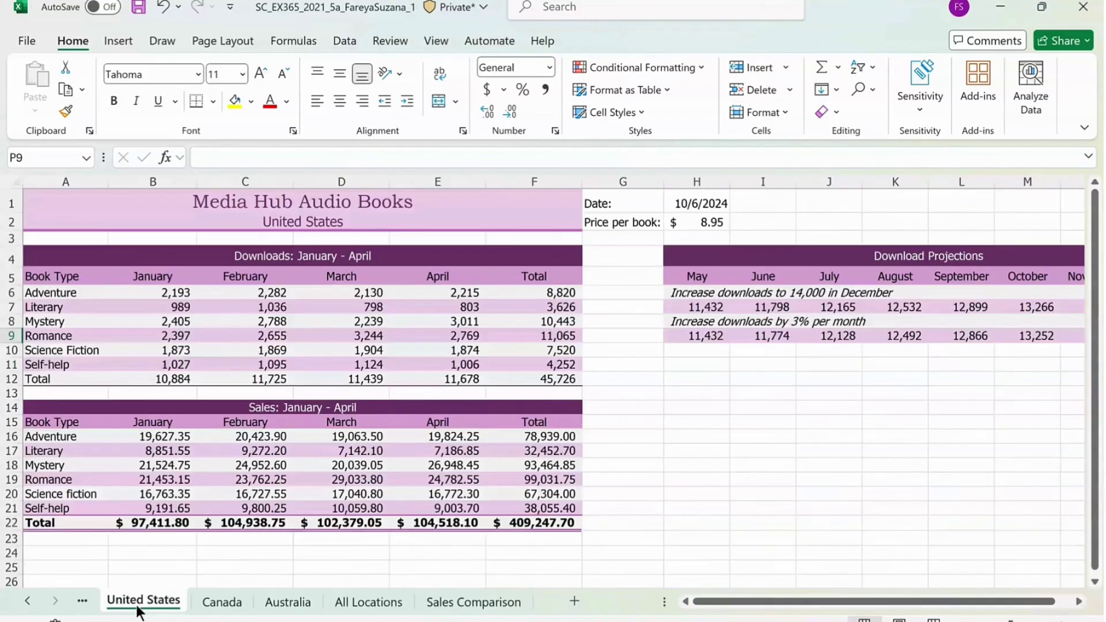
# Create a copy of the United States sheet at the end of the workbook.
pyautogui.rightClick(137, 607)
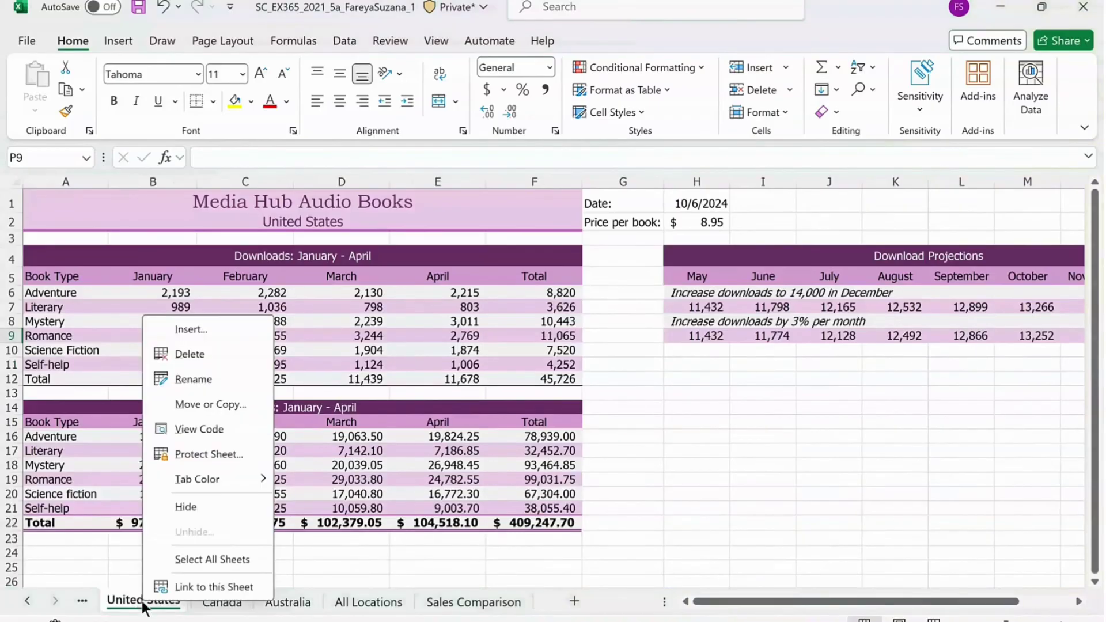
pyautogui.click(234, 407)
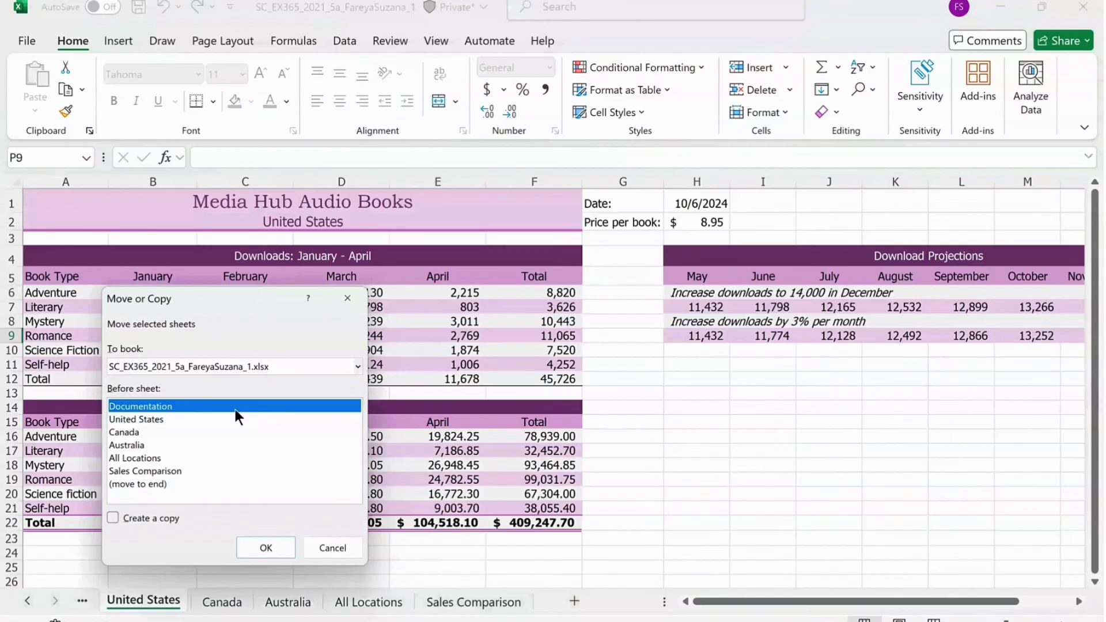
pyautogui.click(129, 484)
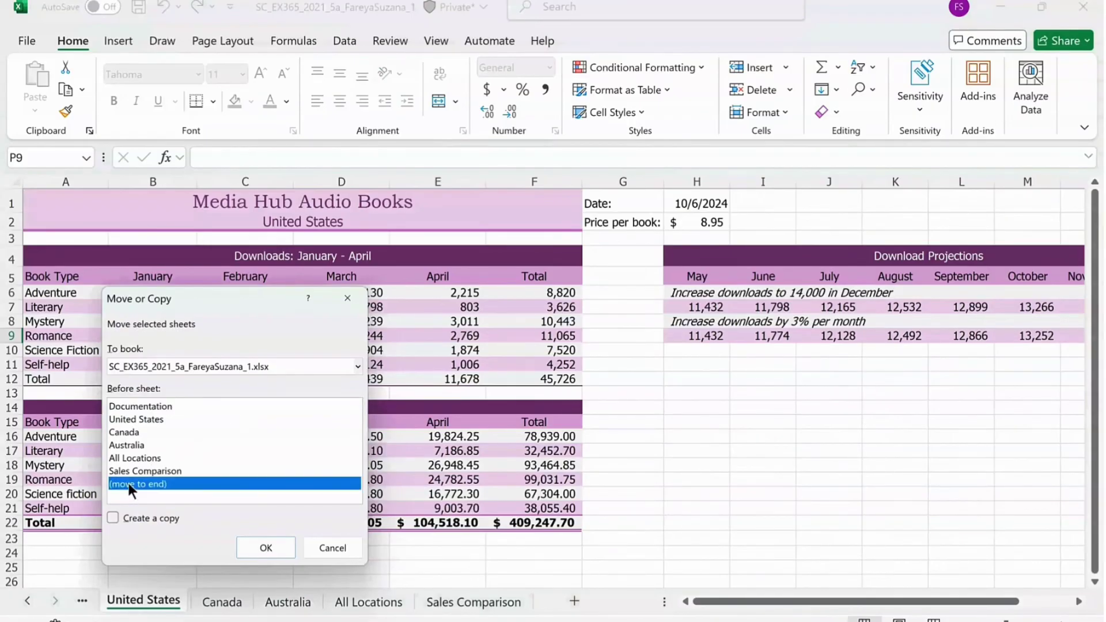
pyautogui.click(115, 515)
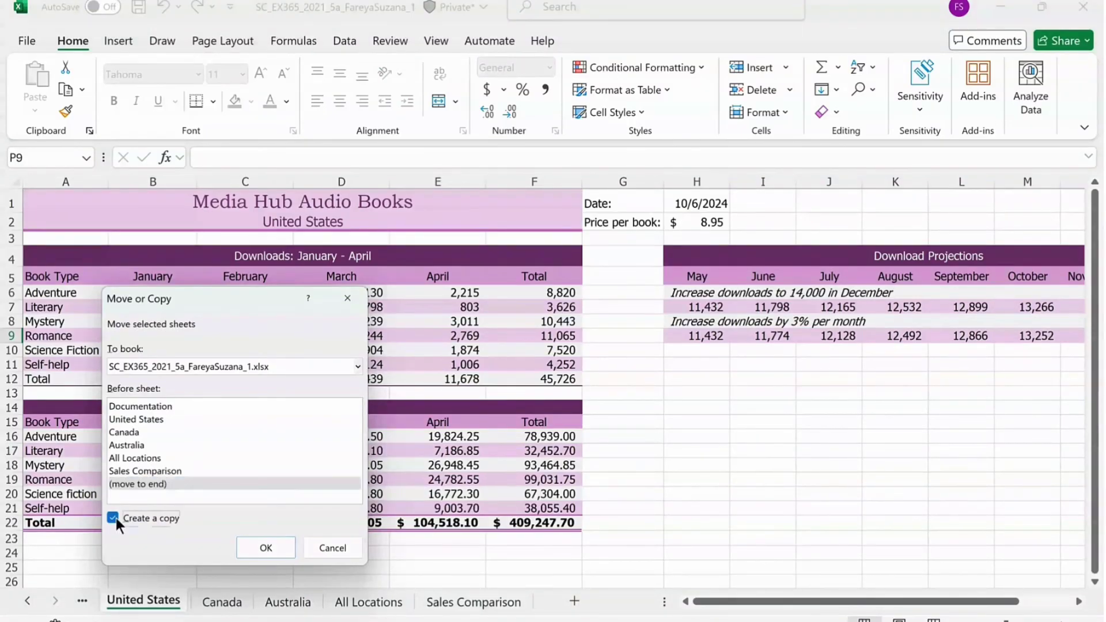
pyautogui.click(262, 548)
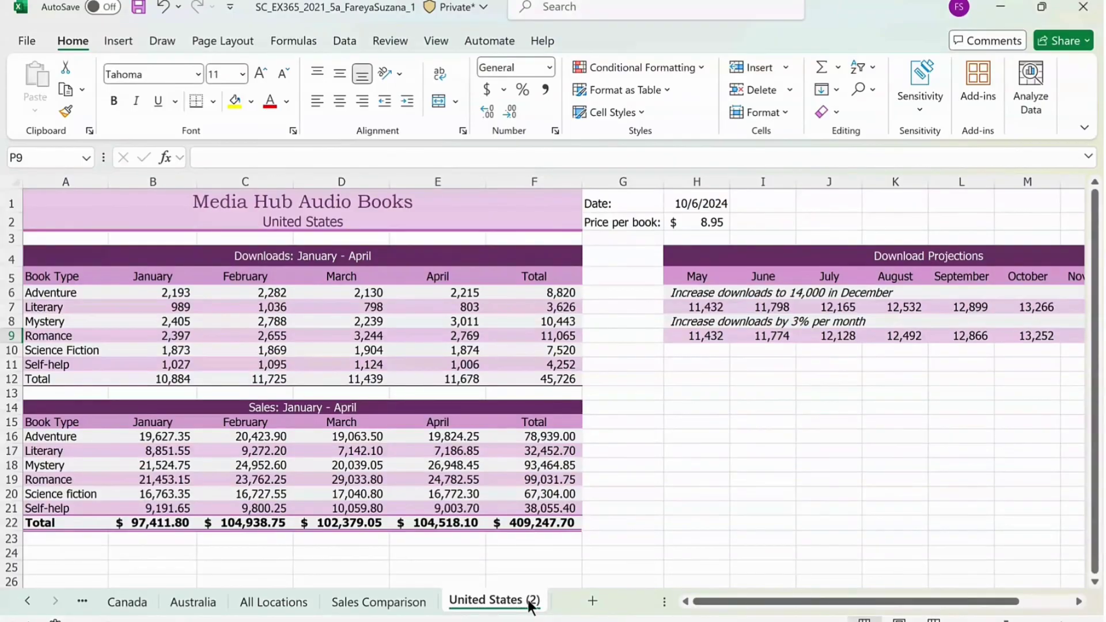
# Rename the copied United States (2) sheet to 'New Location'.
pyautogui.rightClick(501, 601)
pyautogui.click(550, 373)
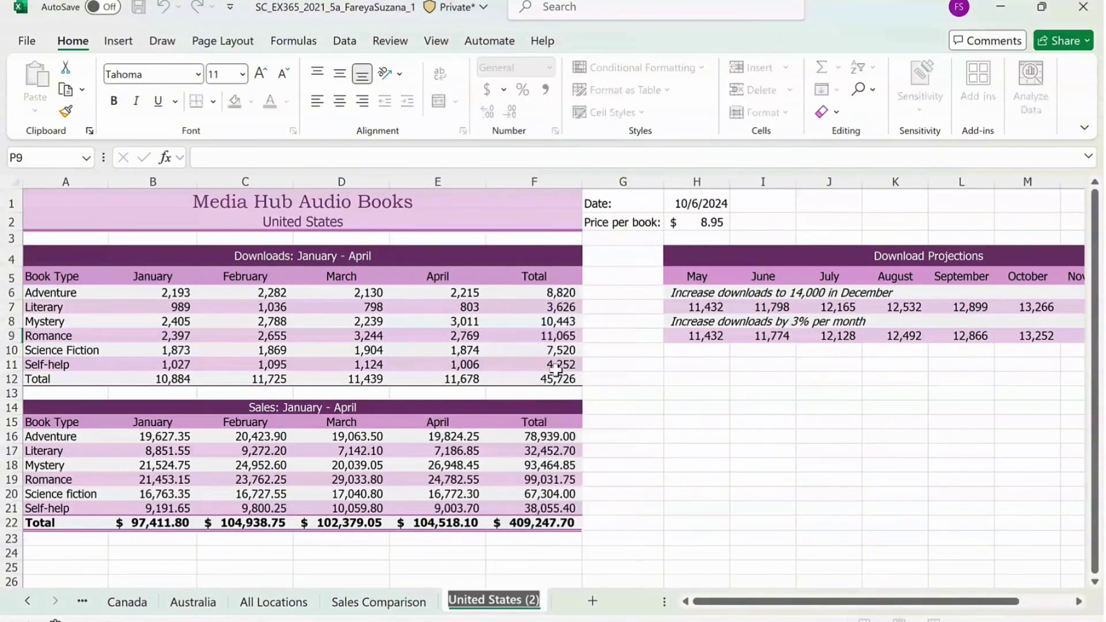
pyautogui.write('New')
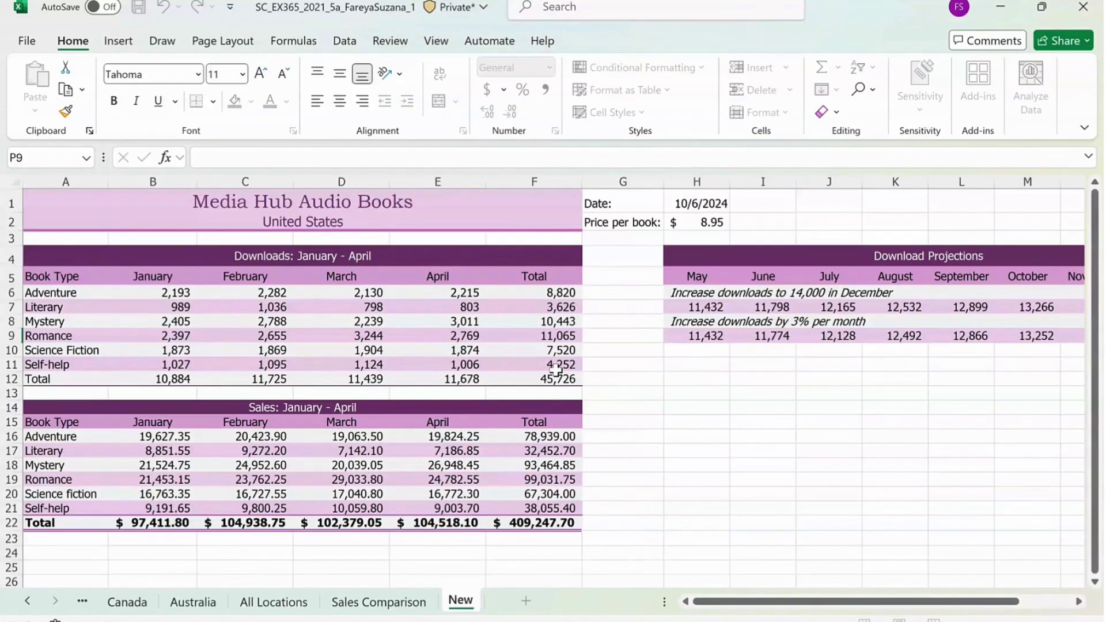
pyautogui.write(' Location')
pyautogui.press('Return')
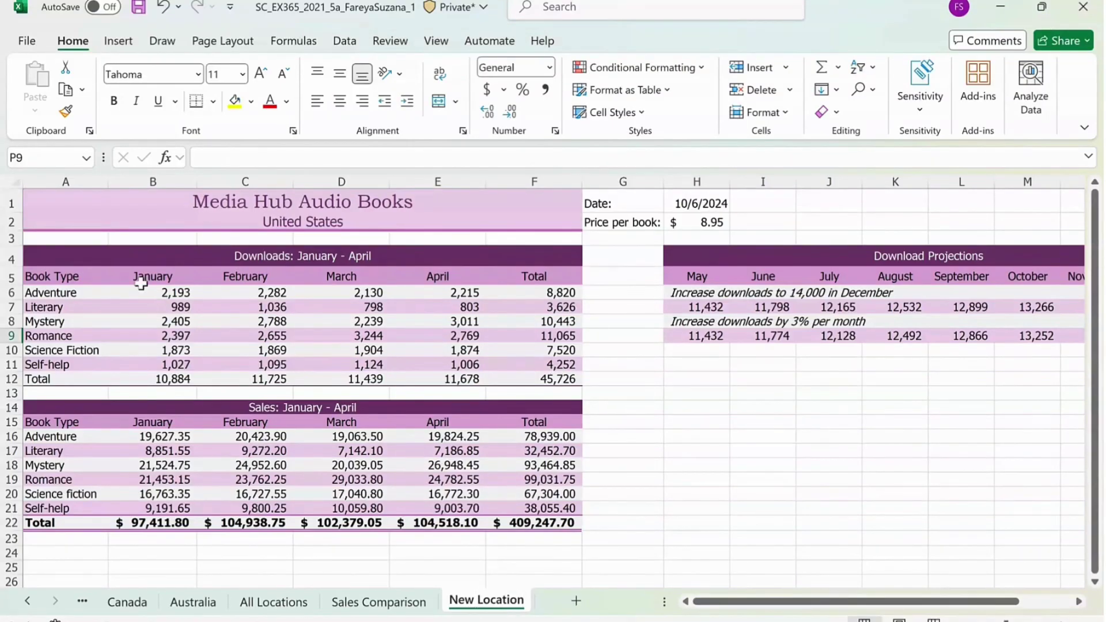
pyautogui.moveTo(147, 295); pyautogui.dragTo(447, 367)
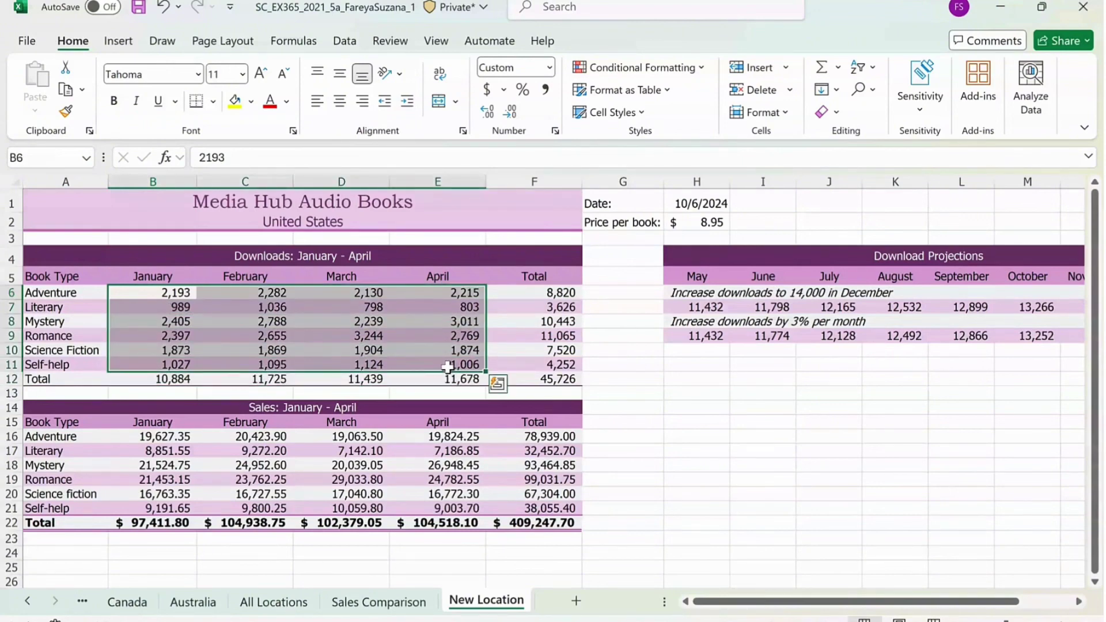
# Clear the contents of the download figures B6:E11 and the price per book in H2.
pyautogui.click(702, 220)
pyautogui.rightClick(703, 221)
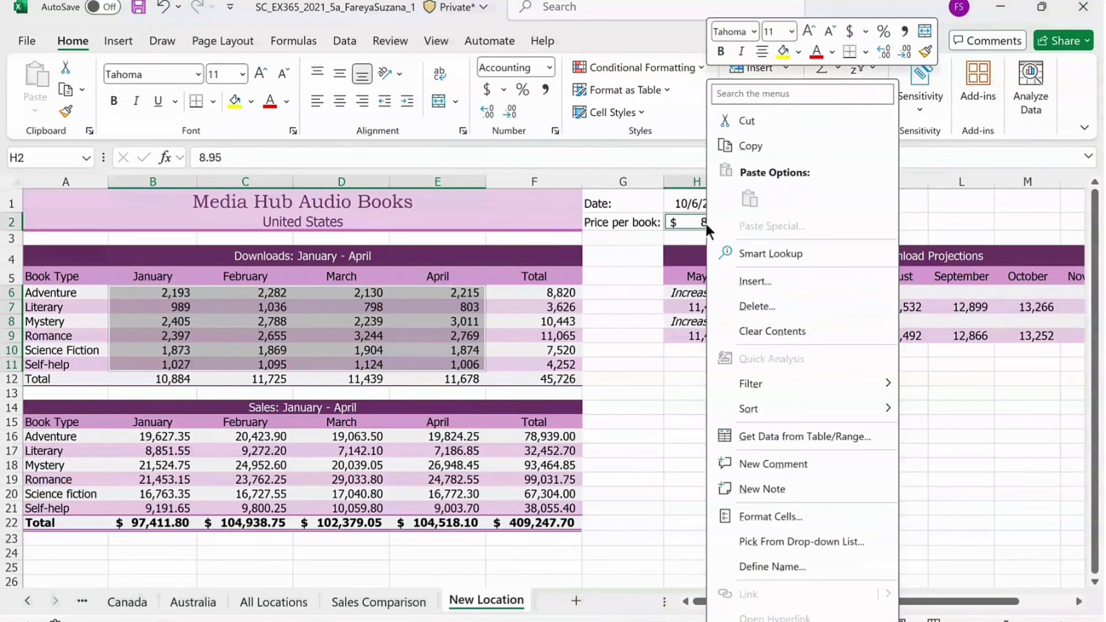
pyautogui.click(775, 327)
pyautogui.click(623, 393)
pyautogui.moveTo(715, 619)
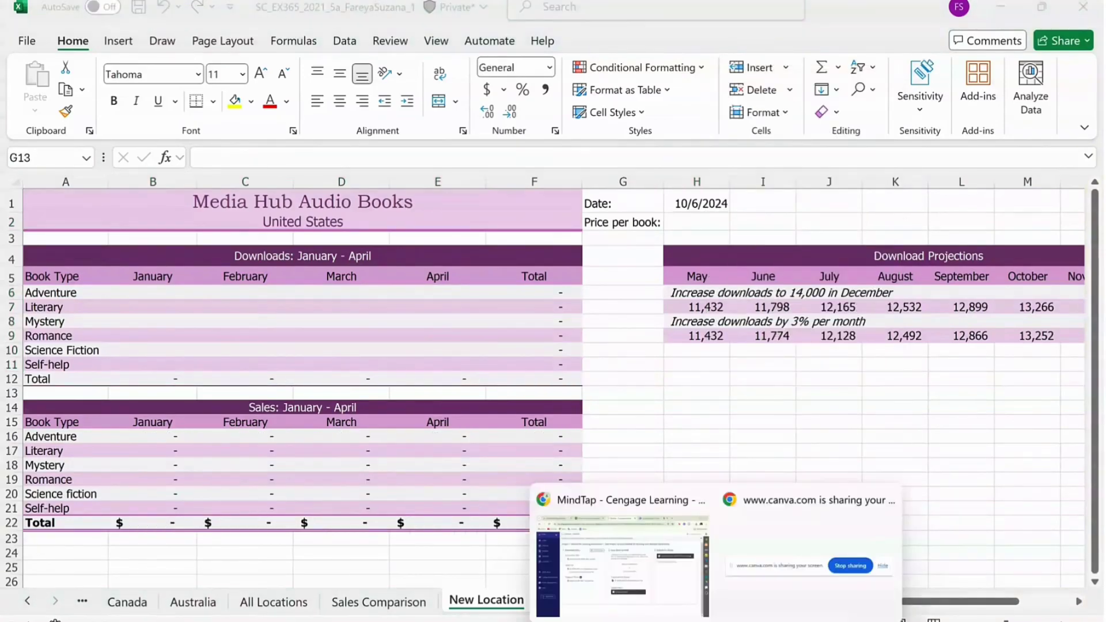
pyautogui.click(622, 564)
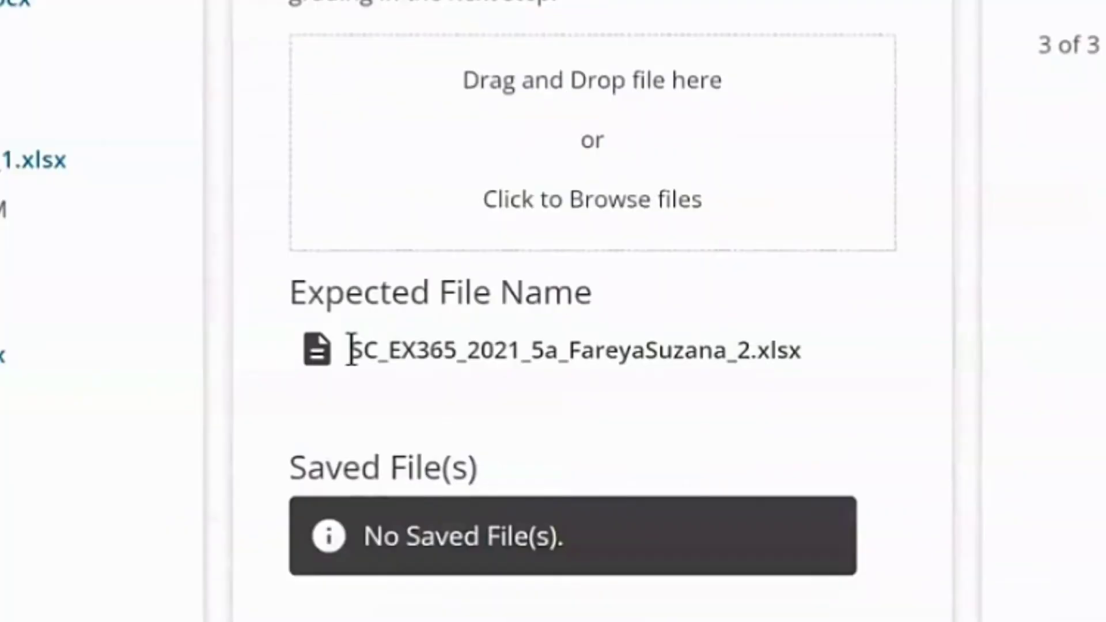
# Check the expected submission file name ending in _2 on the MindTap assignment page.
pyautogui.moveTo(500, 401); pyautogui.dragTo(659, 402)
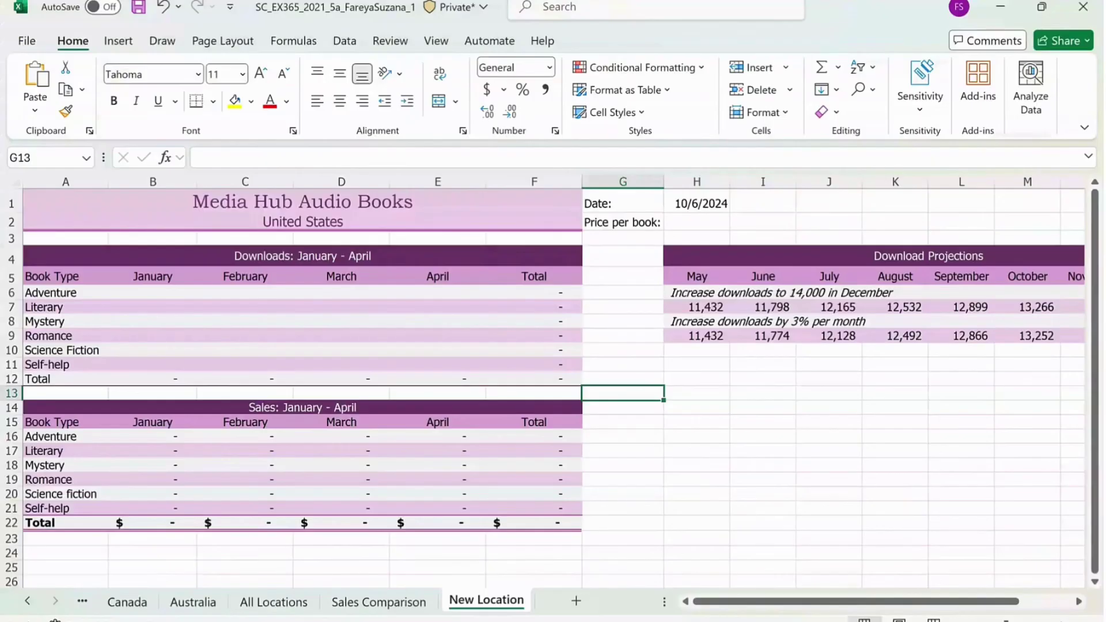
pyautogui.click(31, 35)
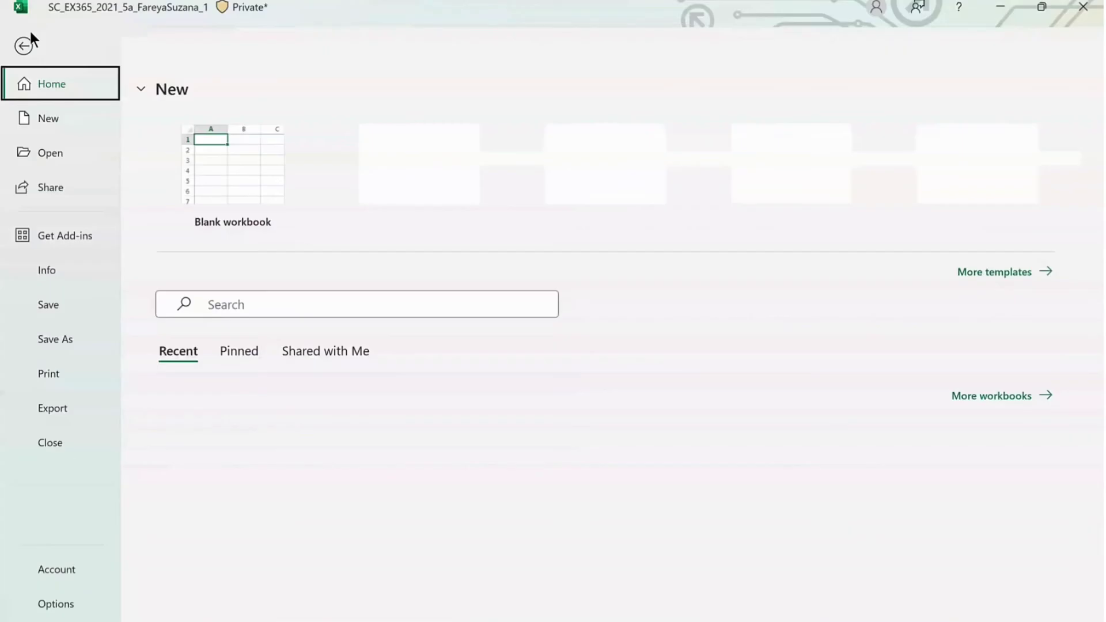
# Save the workbook as a new file whose name ends in _2 instead of _1.
pyautogui.click(50, 337)
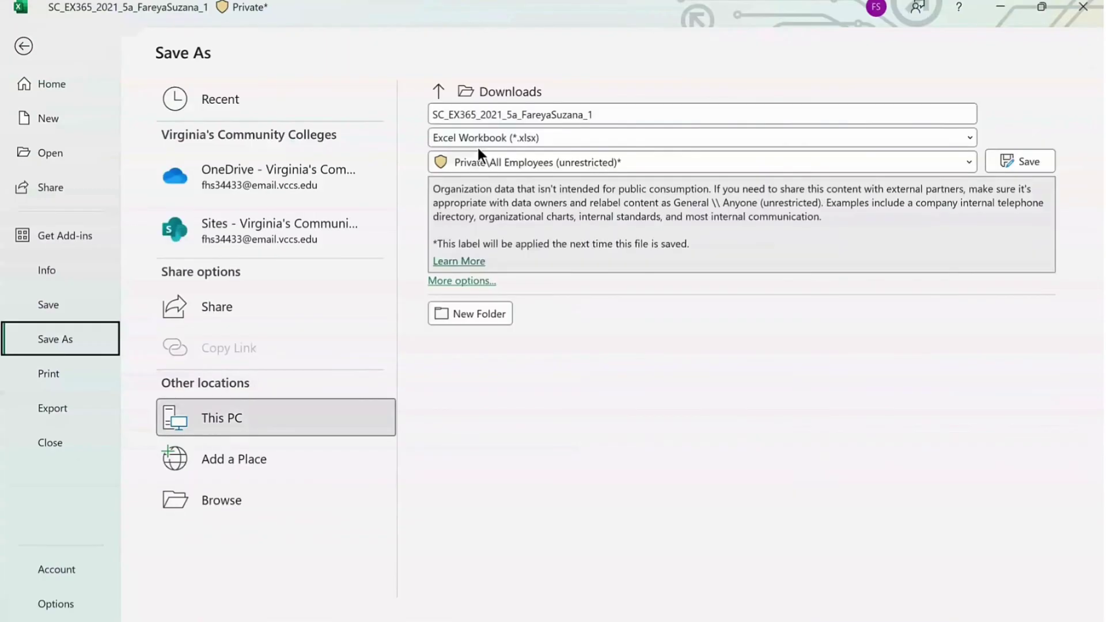
pyautogui.click(600, 119)
pyautogui.doubleClick(601, 119)
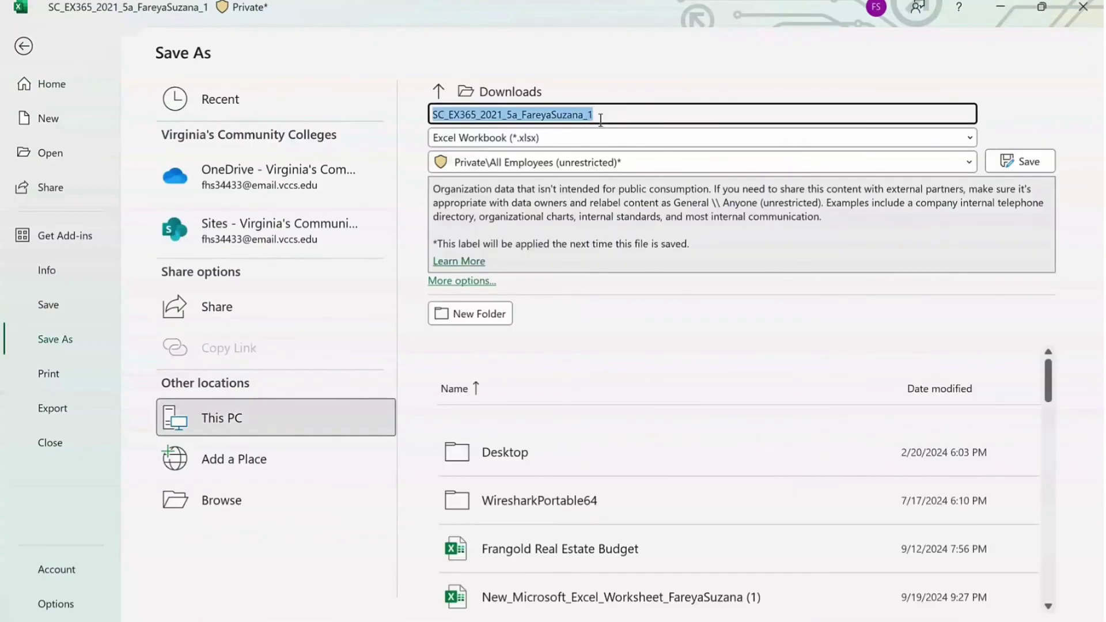
pyautogui.click(600, 119)
pyautogui.press('BackSpace')
pyautogui.write('2')
pyautogui.click(1025, 160)
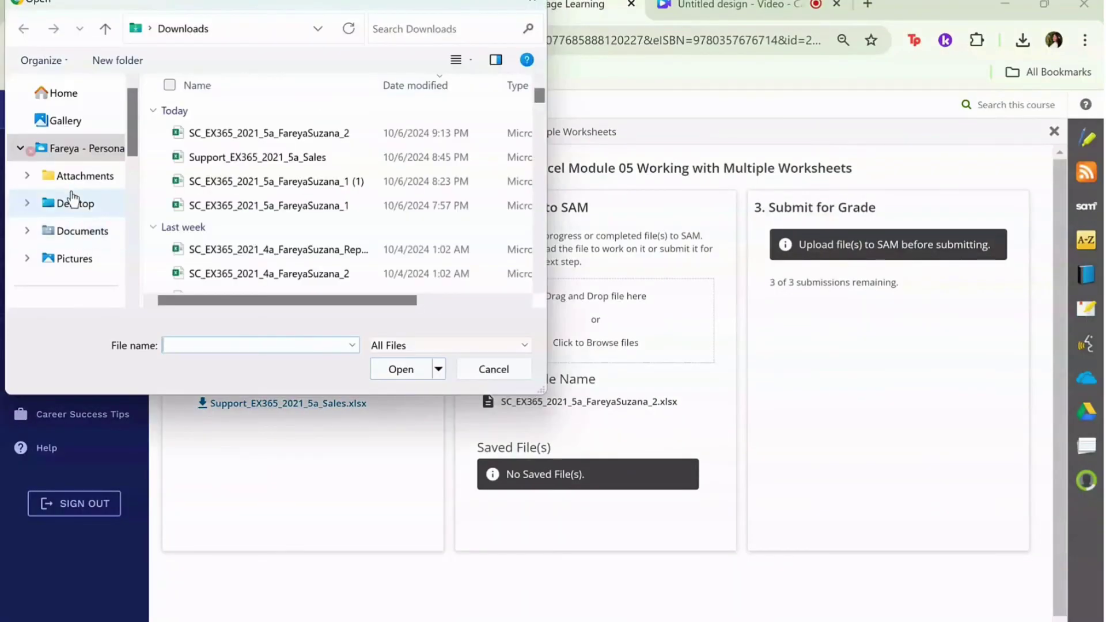
# Upload the _2 workbook to MindTap and submit it for grading.
pyautogui.click(229, 134)
pyautogui.doubleClick(229, 132)
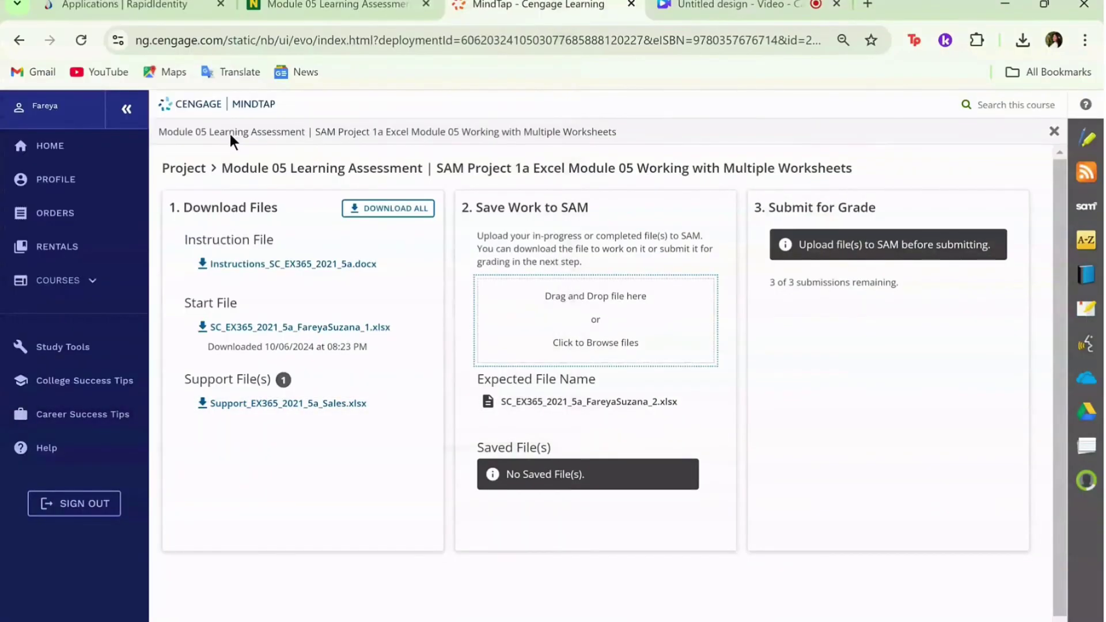
pyautogui.click(790, 249)
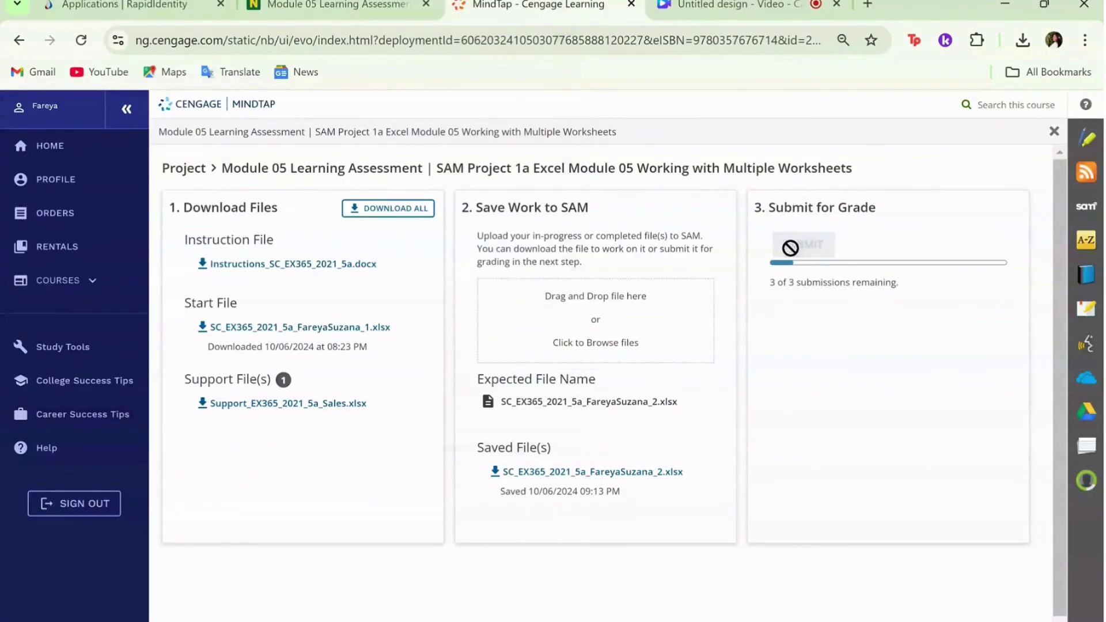